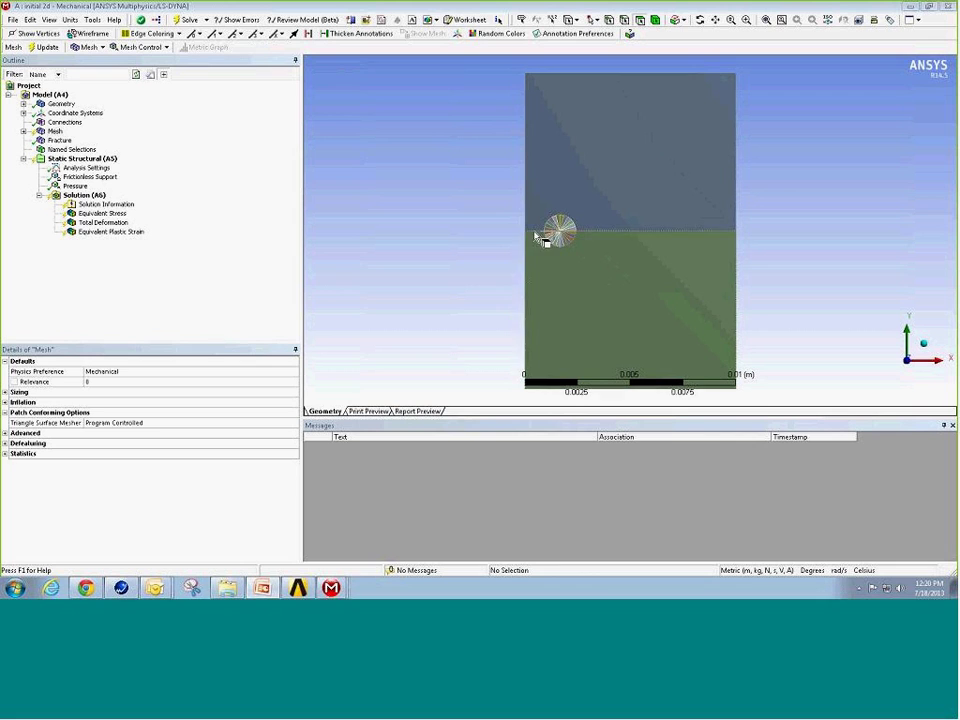
- Examine the segmented circular regions around the crack tip up close, and return to the full model view
{"action": "right_click_drag", "start_coordinate": [518, 212], "coordinate": [572, 256]}
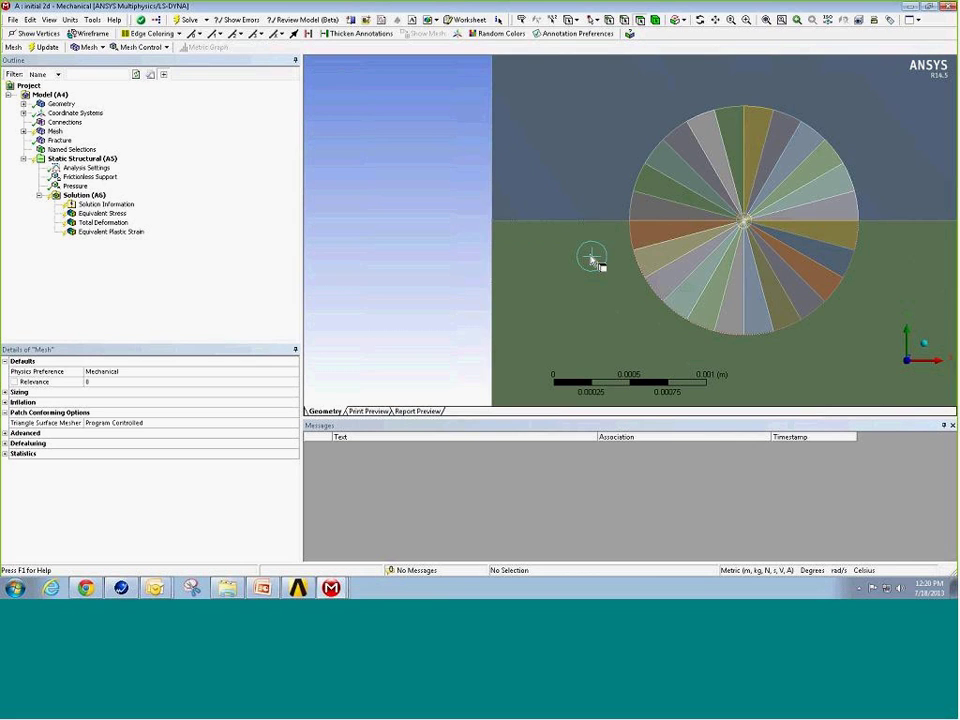
{"action": "scroll", "coordinate": [750, 227], "scroll_direction": "down", "scroll_amount": 2}
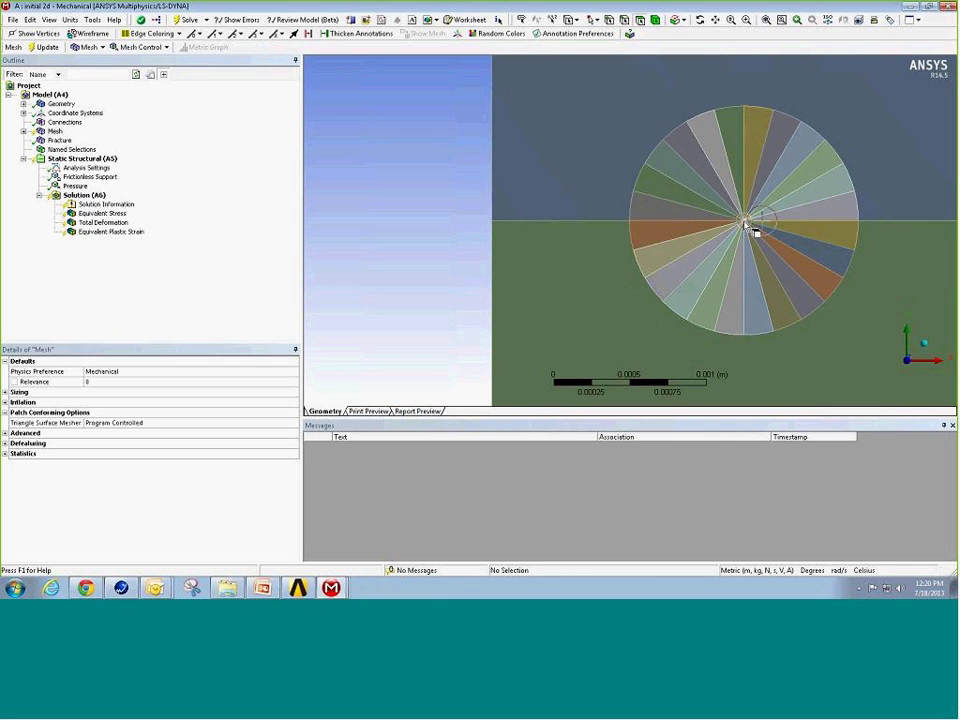
{"action": "scroll", "coordinate": [740, 225], "scroll_direction": "up", "scroll_amount": 5}
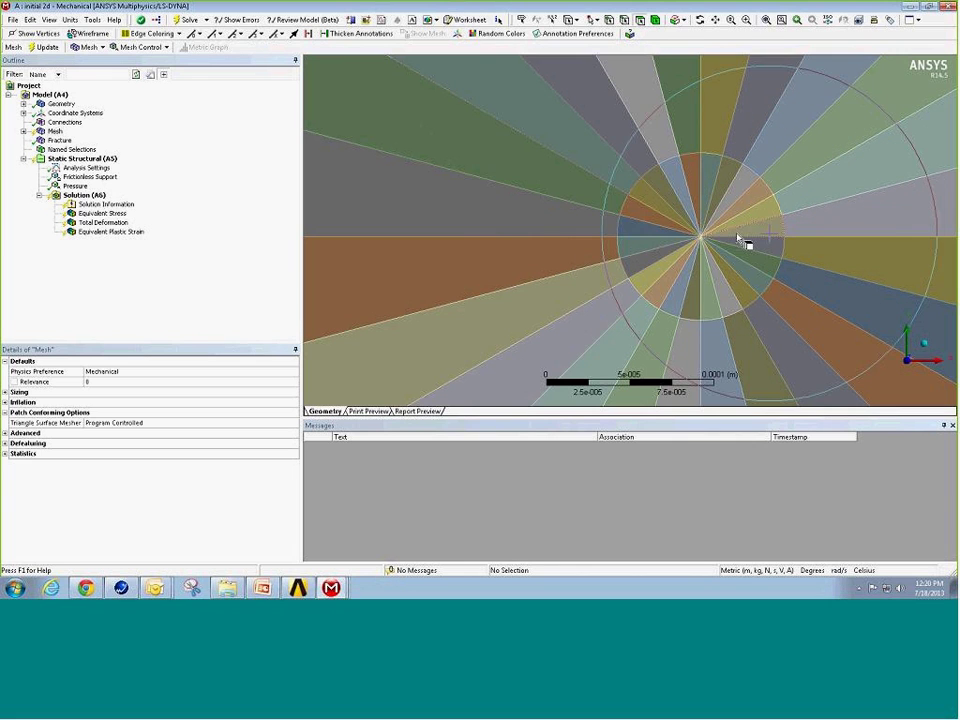
{"action": "right_click", "coordinate": [451, 252]}
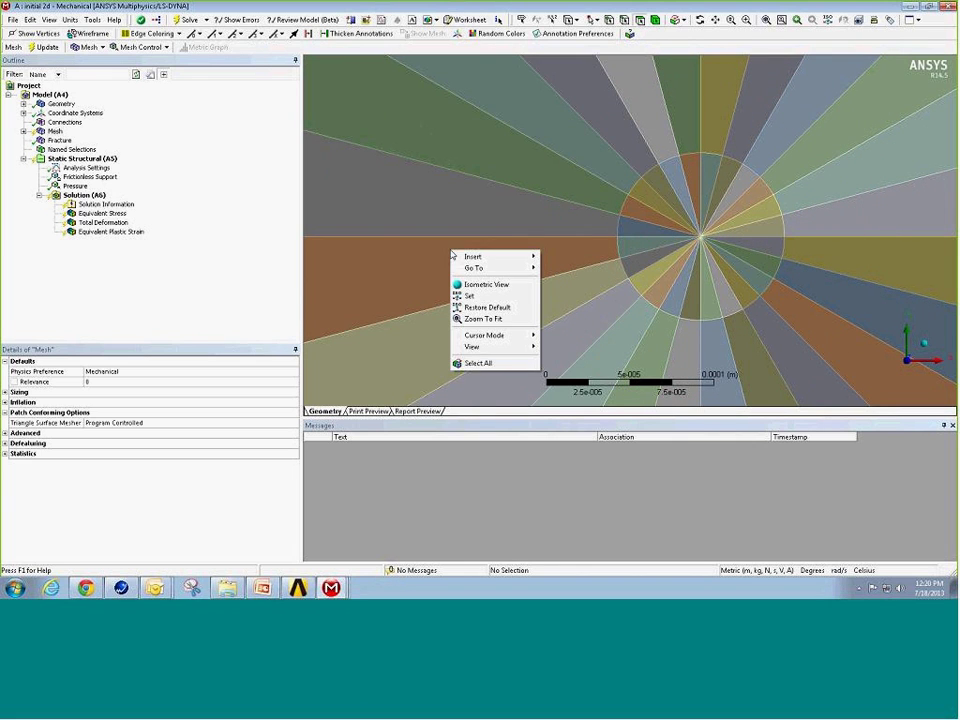
{"action": "left_click", "coordinate": [499, 320]}
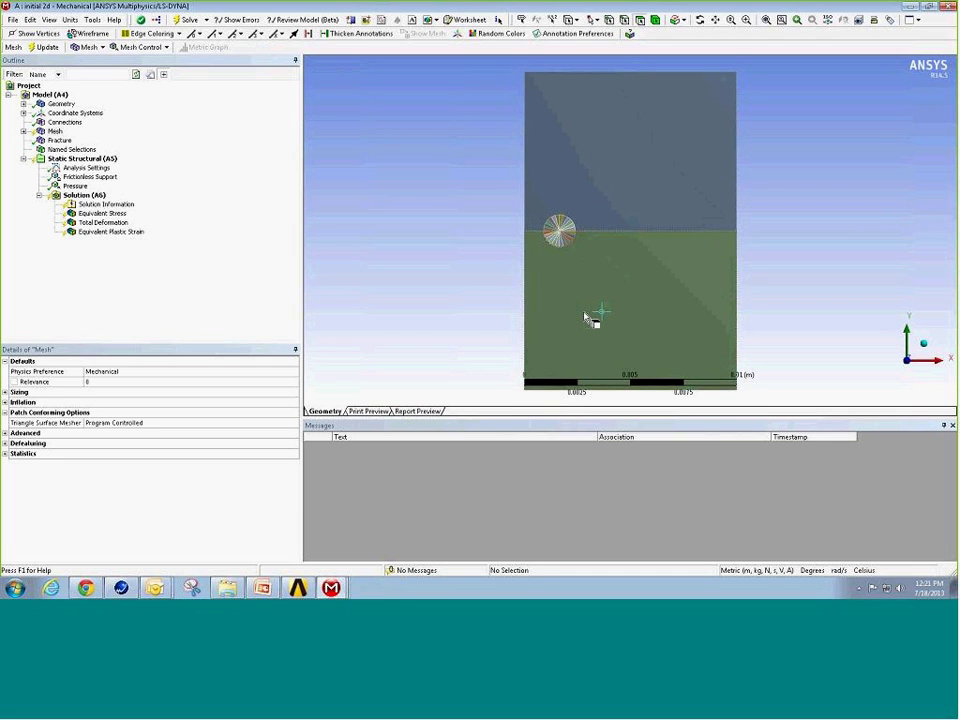
- Insert a manual mesh connection under Connections
{"action": "left_click", "coordinate": [65, 124]}
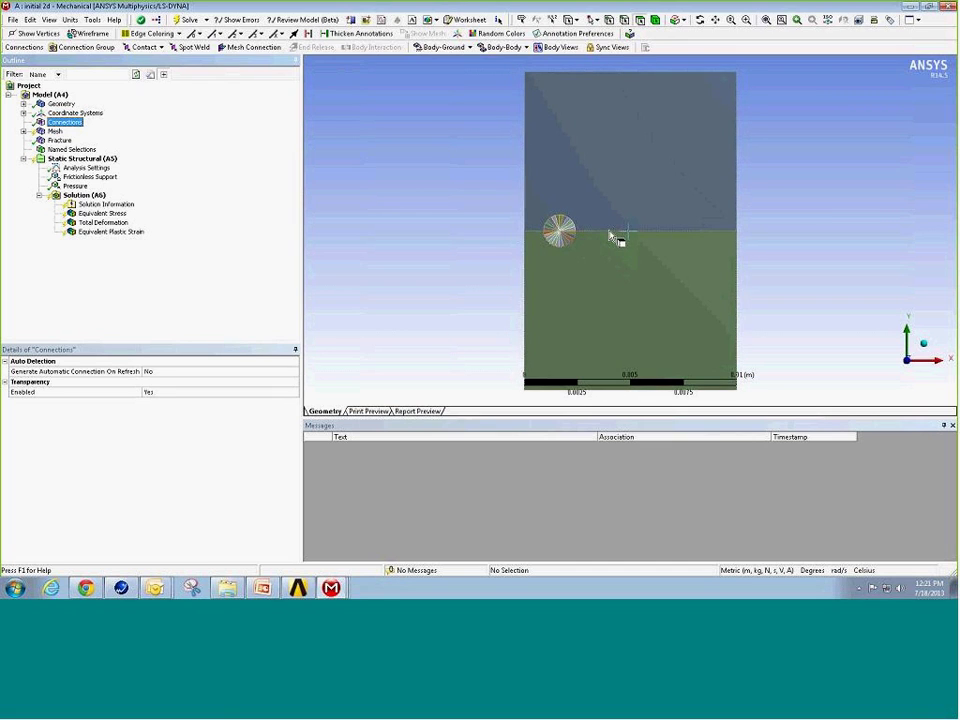
{"action": "left_click", "coordinate": [66, 123]}
{"action": "right_click", "coordinate": [70, 125]}
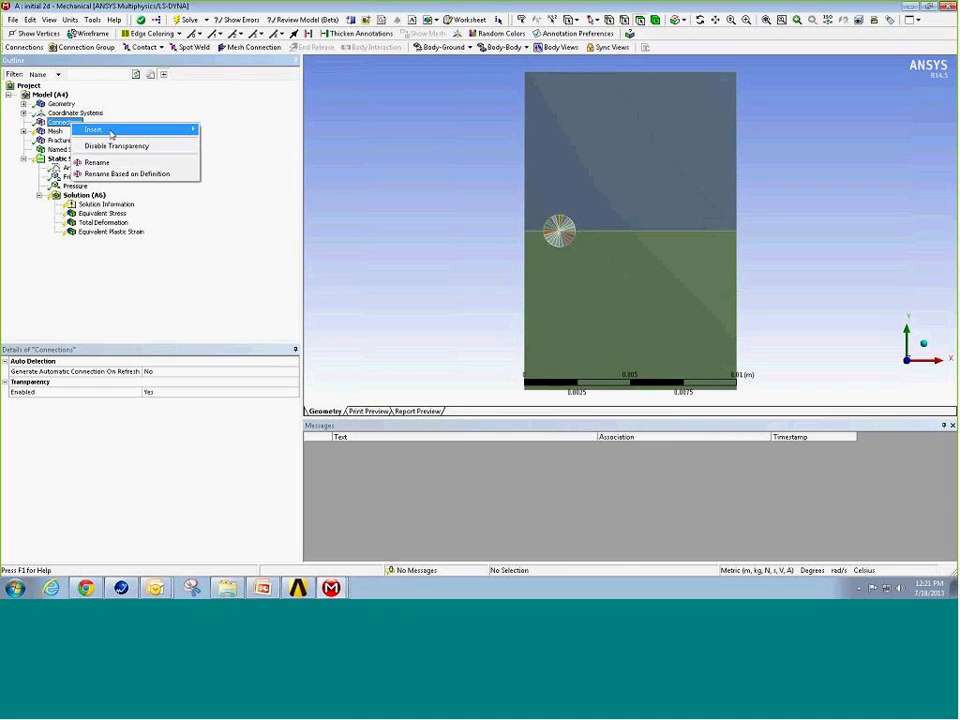
{"action": "mouse_move", "coordinate": [111, 133]}
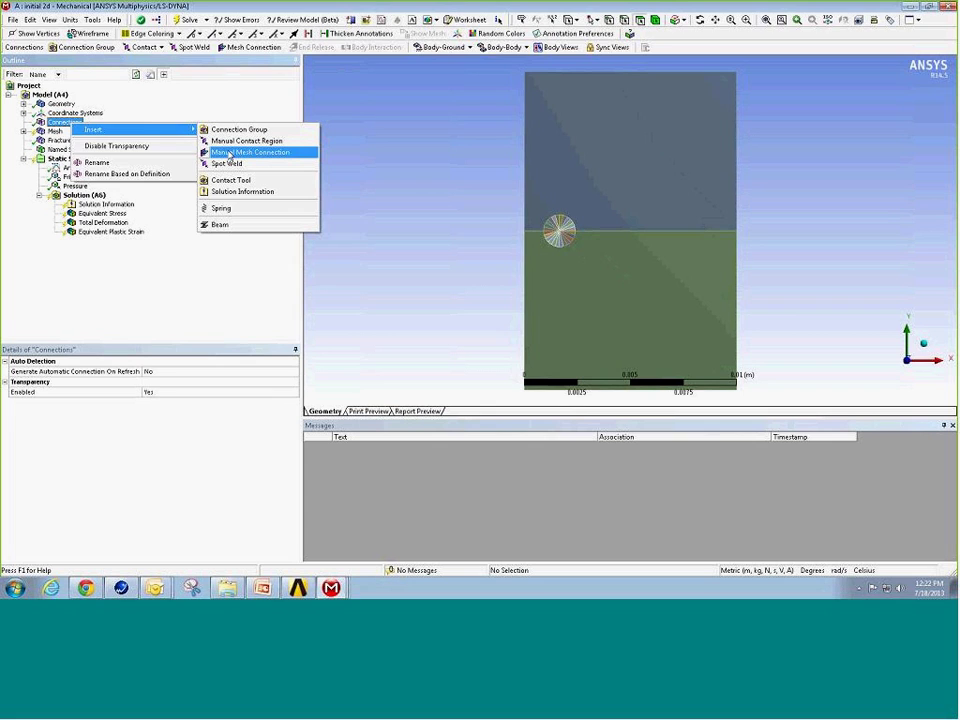
{"action": "left_click", "coordinate": [229, 154]}
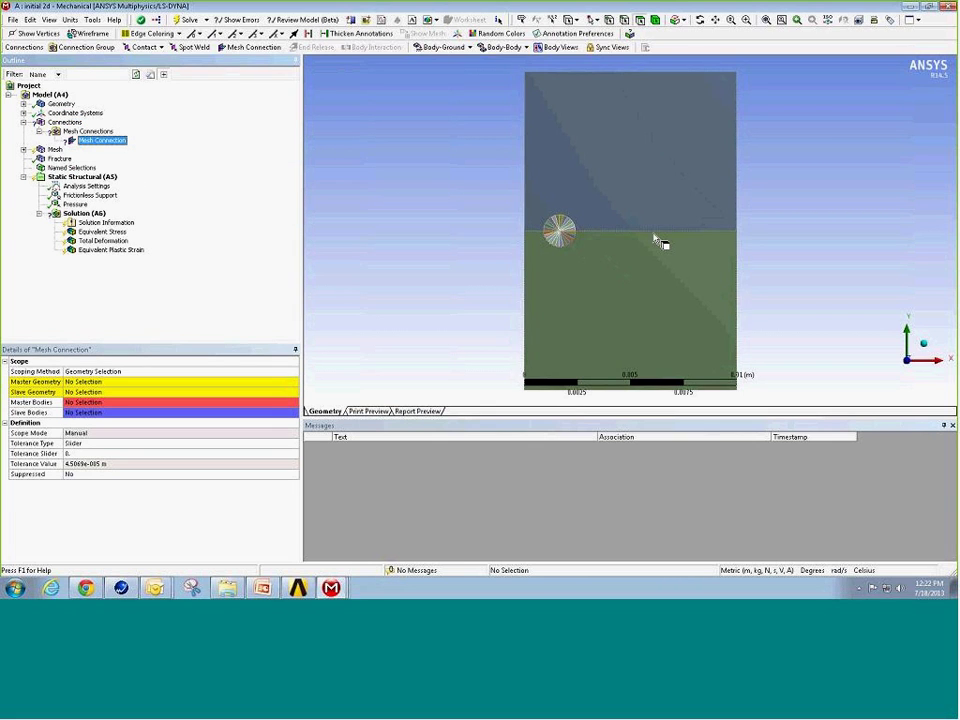
- Scope the mesh connection to the coincident interface edges between the circle and the plate's right side: upper body edge as master, lower body edge as slave
{"action": "left_click", "coordinate": [625, 20]}
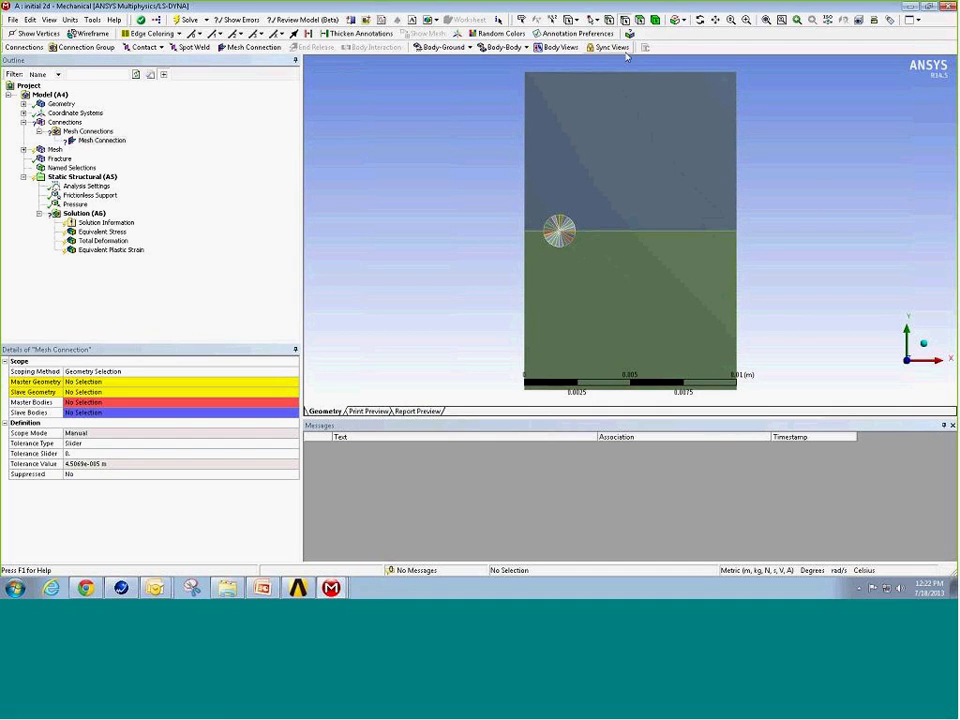
{"action": "left_click", "coordinate": [634, 235]}
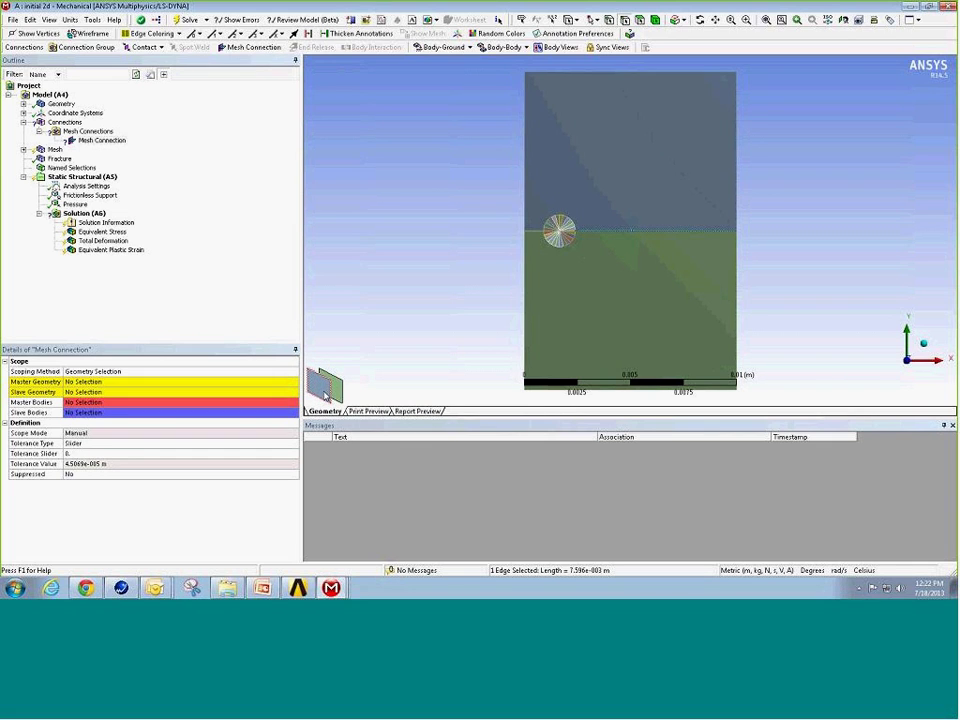
{"action": "left_click", "coordinate": [124, 382]}
{"action": "left_click", "coordinate": [124, 382]}
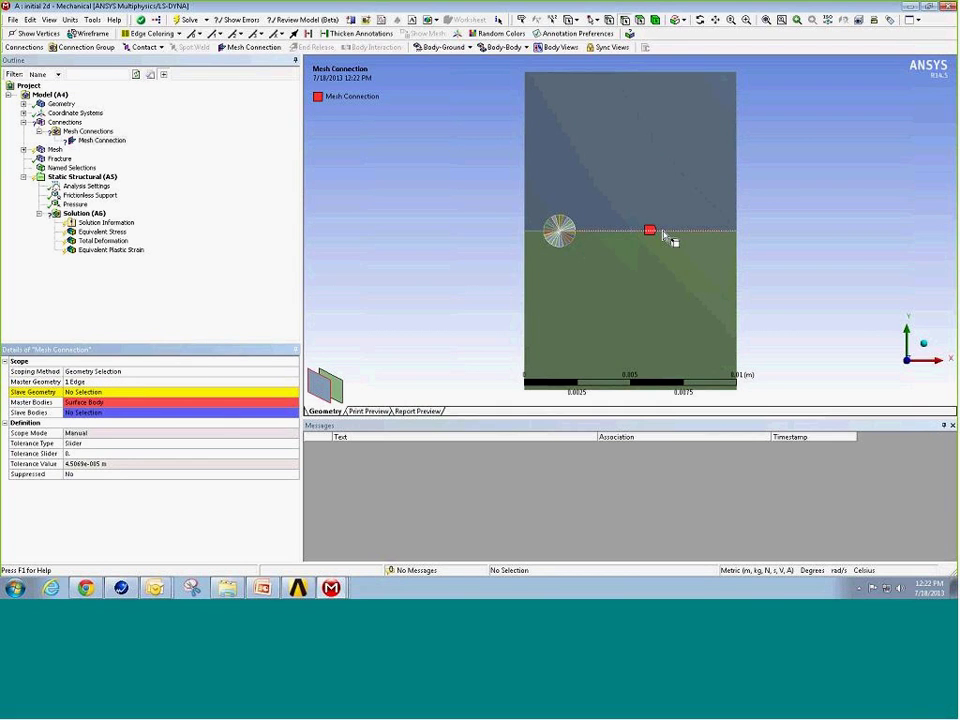
{"action": "left_click", "coordinate": [663, 233]}
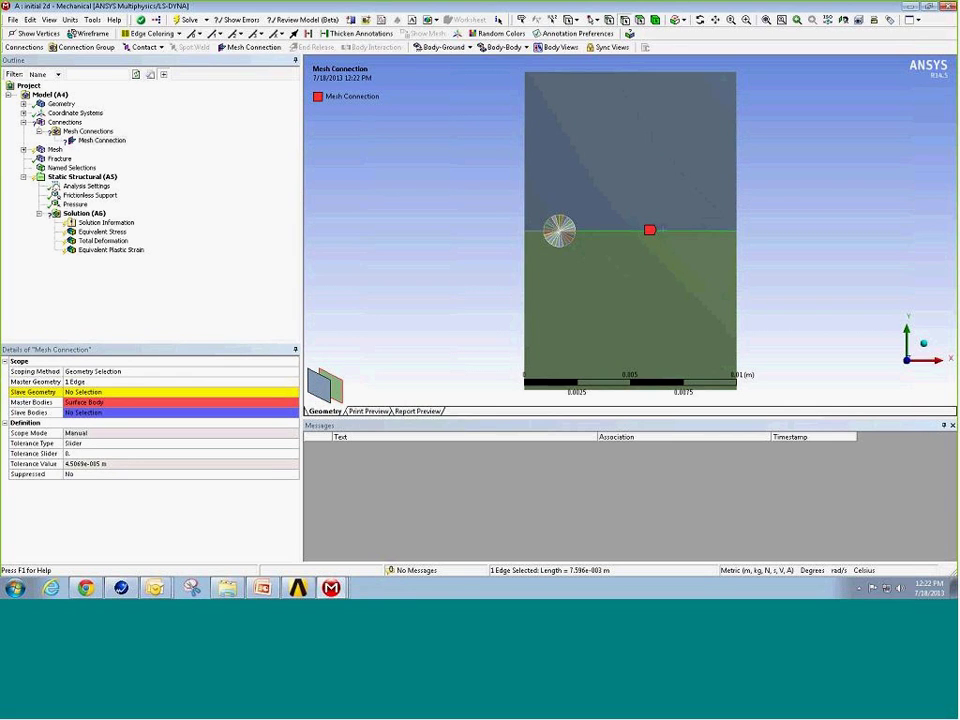
{"action": "left_click", "coordinate": [160, 392]}
{"action": "left_click", "coordinate": [163, 393]}
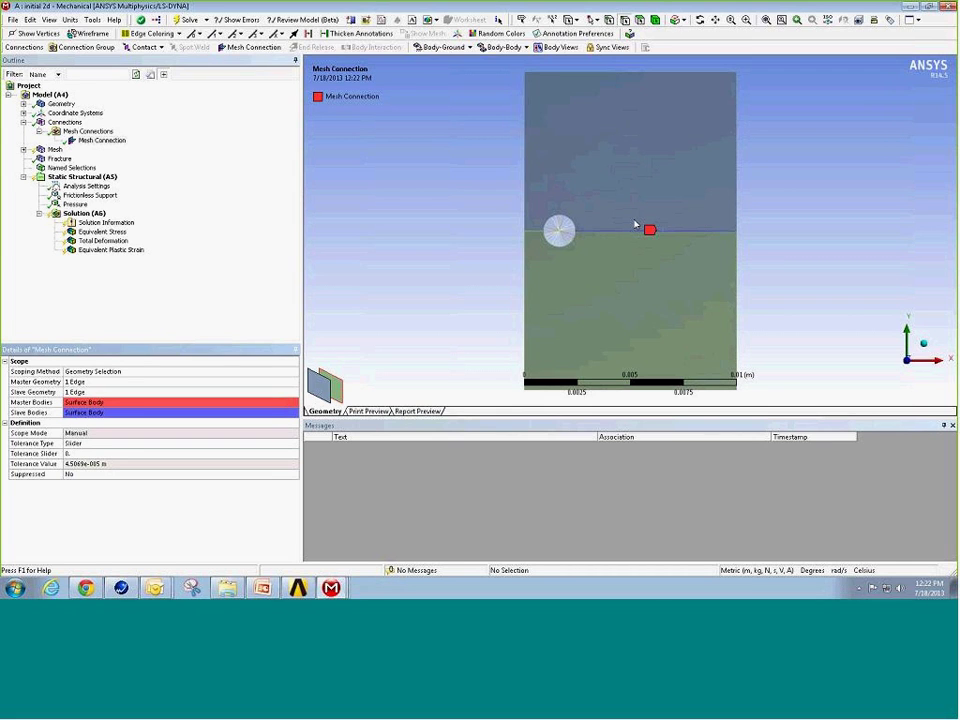
- Add a second manual mesh connection joining the coincident horizontal edges in the outer ring right of the crack tip, upper edge as master and lower as slave
{"action": "right_click_drag", "start_coordinate": [534, 207], "coordinate": [593, 252]}
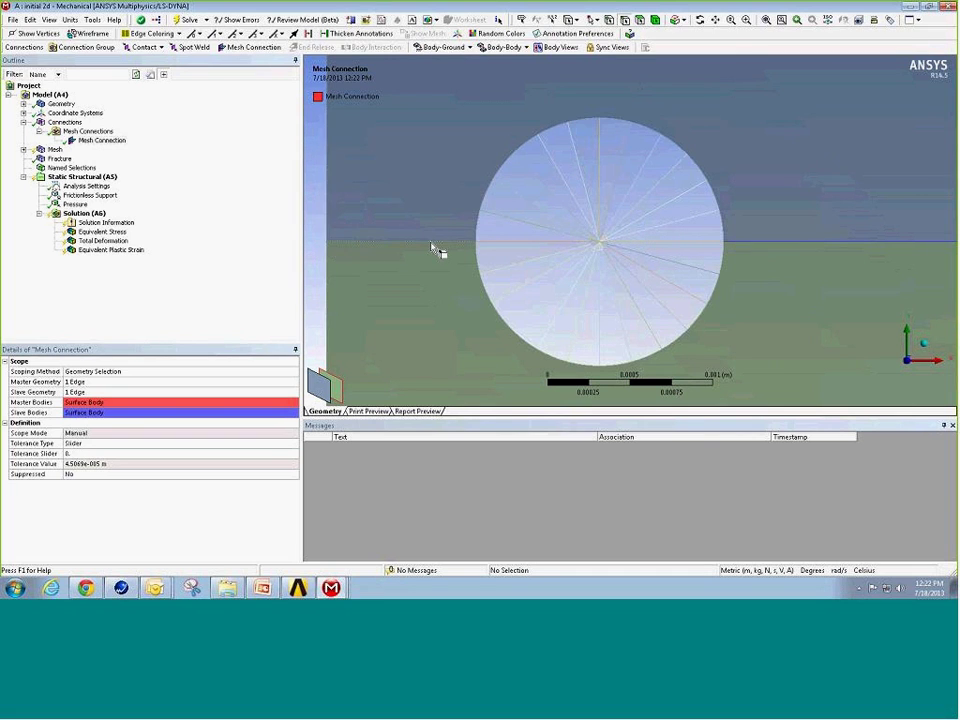
{"action": "left_click", "coordinate": [679, 244]}
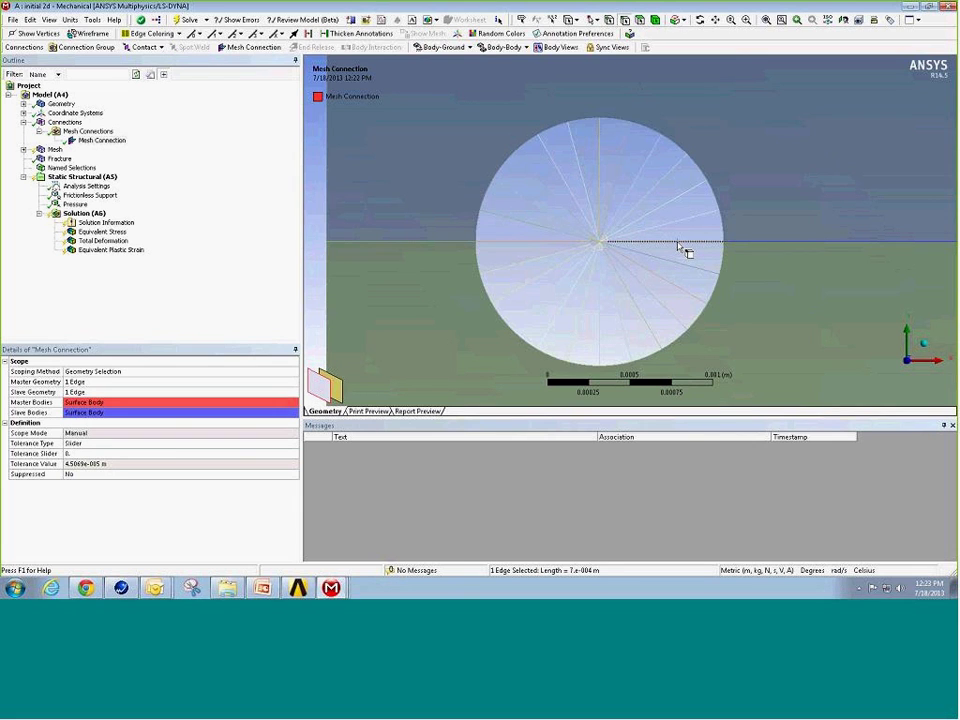
{"action": "mouse_move", "coordinate": [122, 146]}
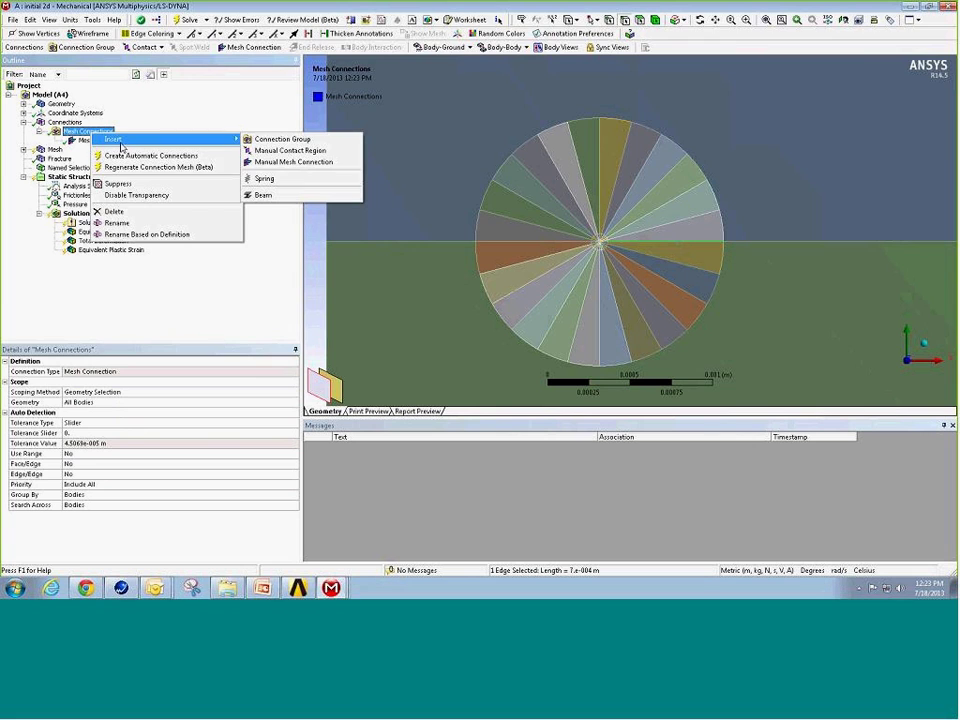
{"action": "left_click", "coordinate": [267, 163]}
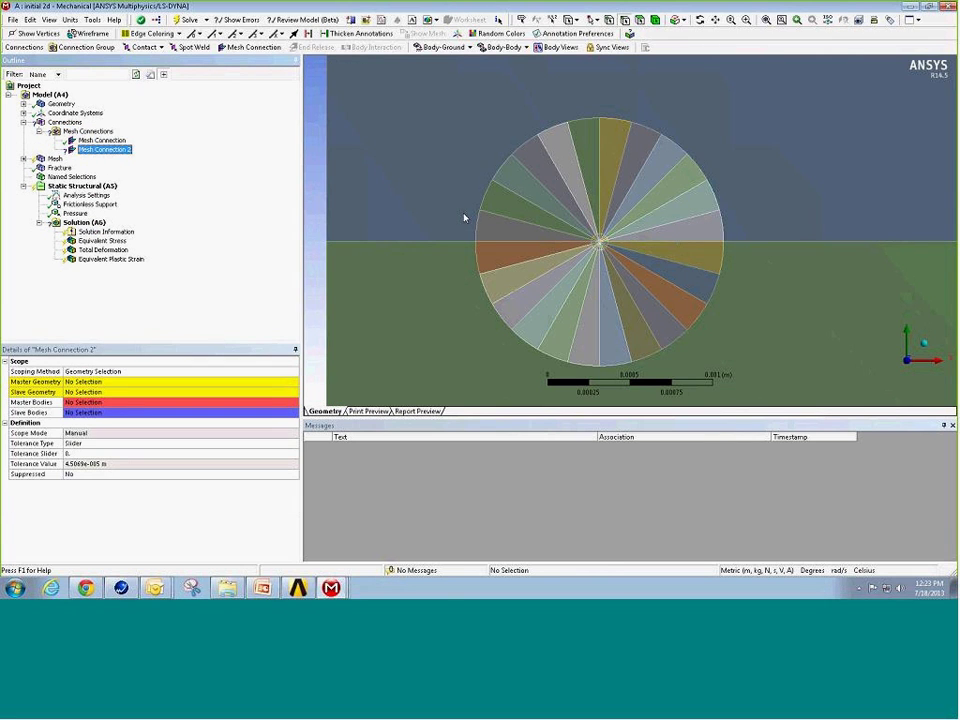
{"action": "left_click", "coordinate": [671, 245]}
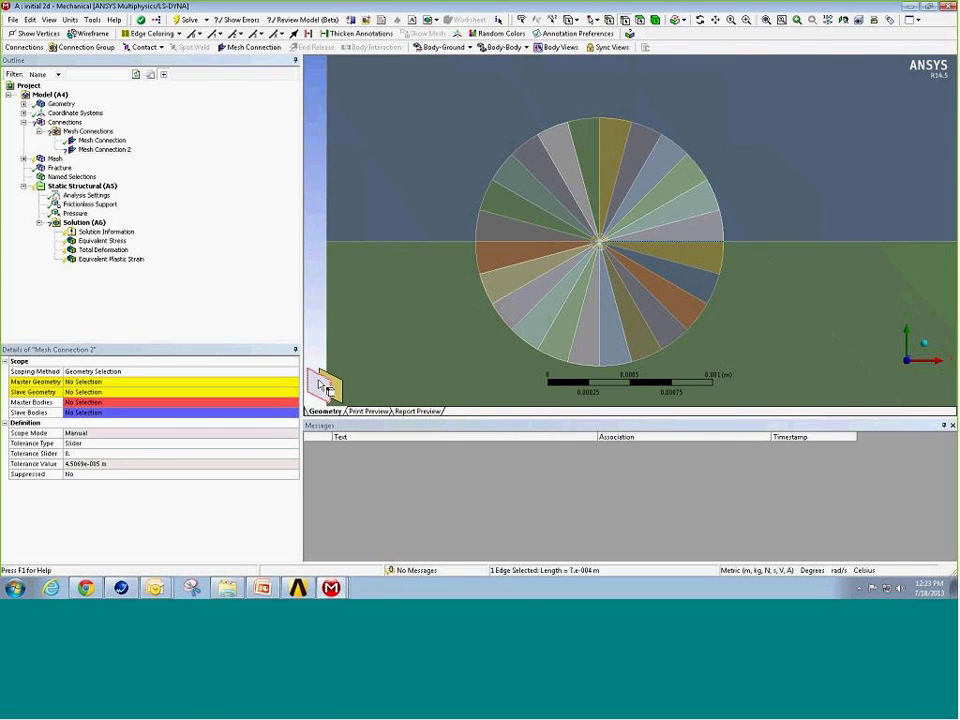
{"action": "left_click", "coordinate": [189, 382]}
{"action": "left_click", "coordinate": [138, 382]}
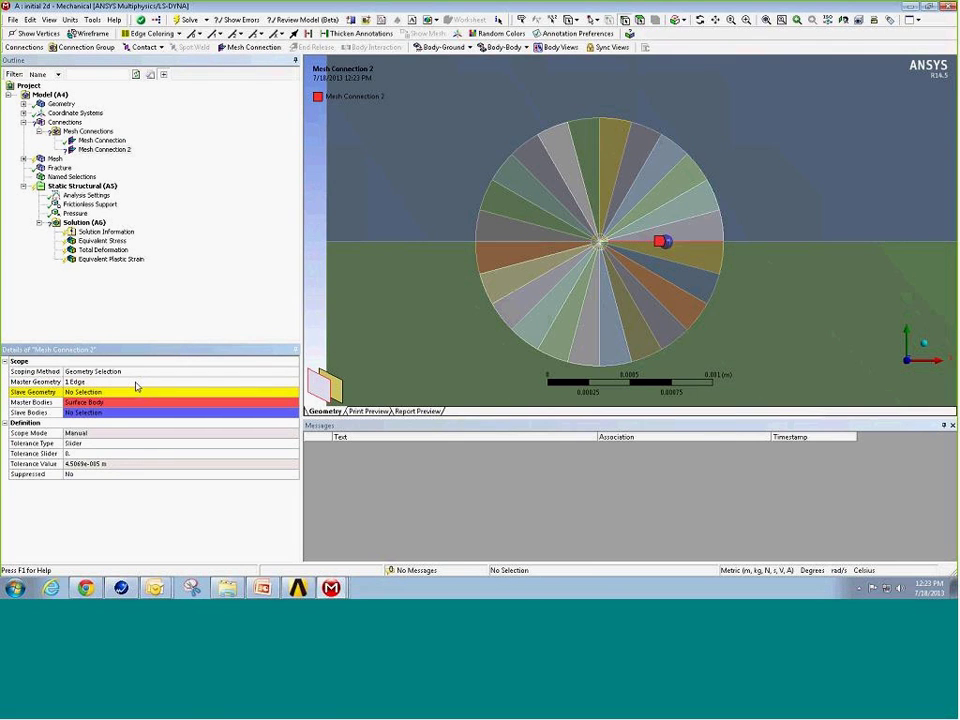
{"action": "left_click", "coordinate": [689, 249]}
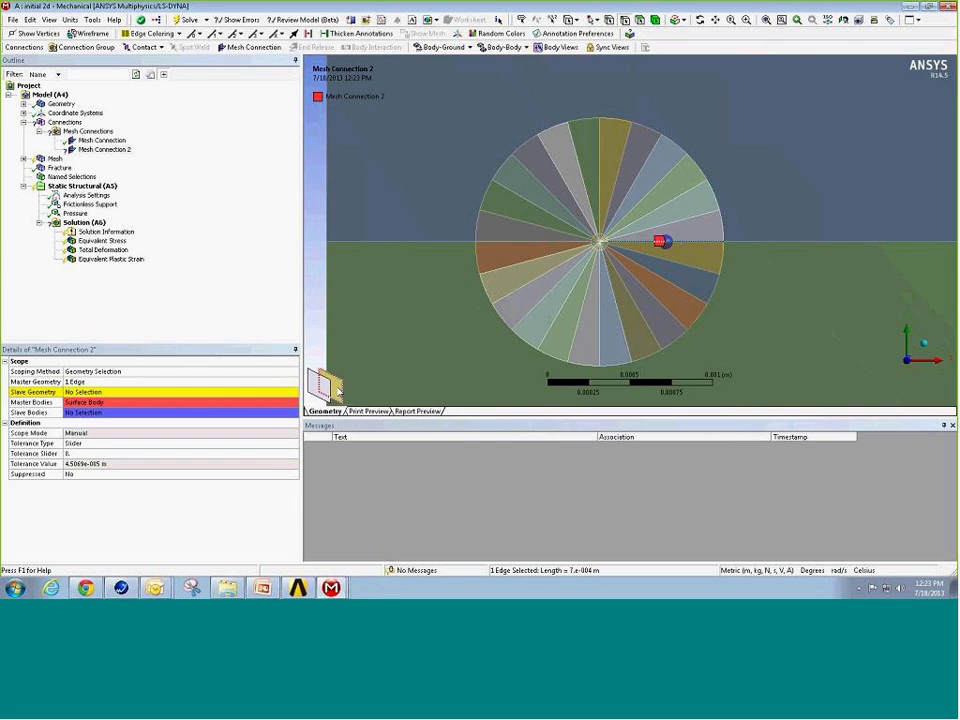
{"action": "left_click", "coordinate": [138, 392]}
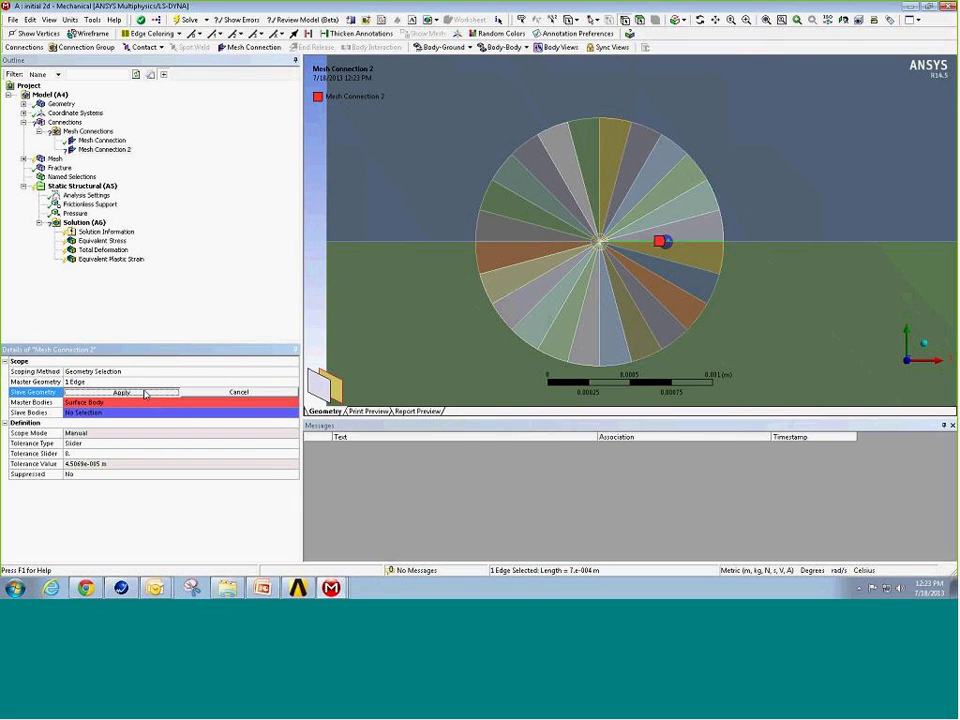
{"action": "left_click", "coordinate": [145, 394]}
- Add a third manual mesh connection joining the inner circle's coincident horizontal edges right of the crack tip, upper edge as master and lower as slave
{"action": "right_click", "coordinate": [100, 132]}
{"action": "mouse_move", "coordinate": [200, 139]}
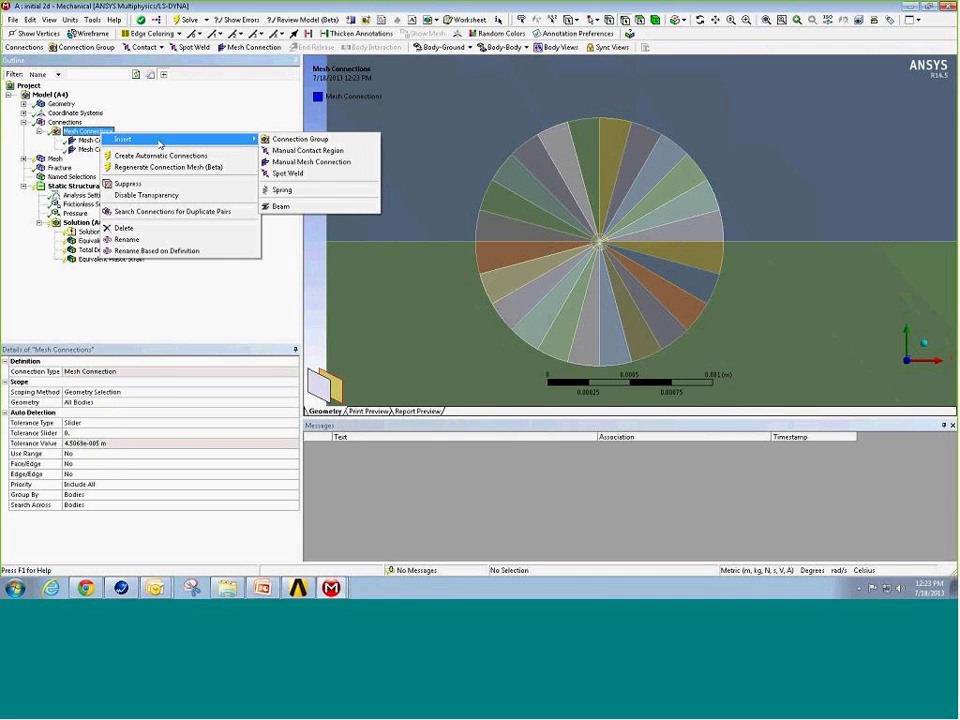
{"action": "left_click", "coordinate": [302, 161]}
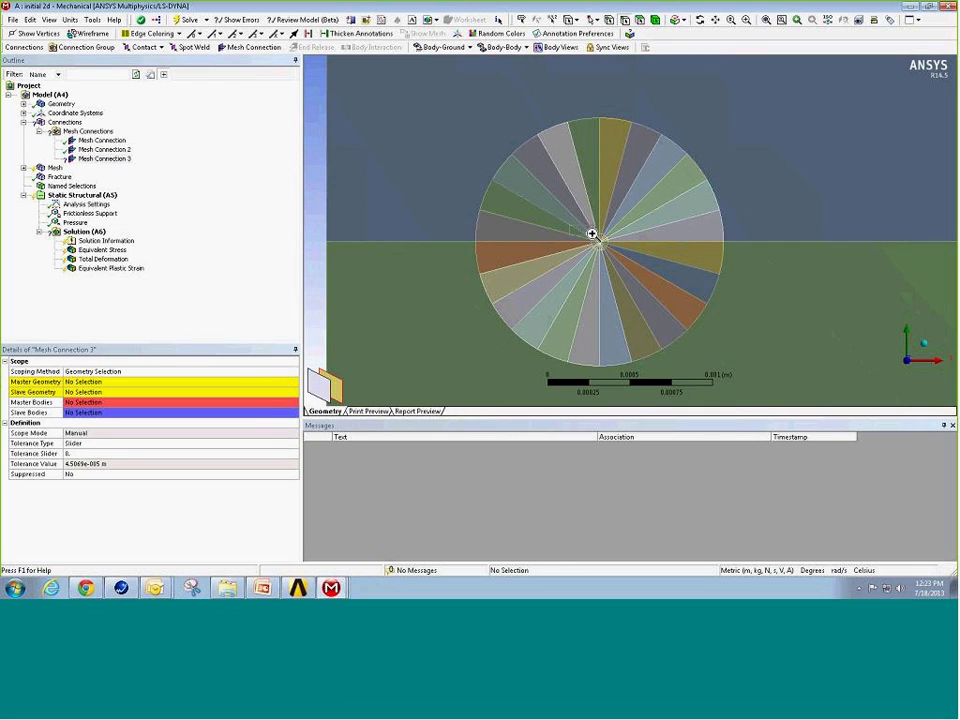
{"action": "scroll", "coordinate": [592, 234], "scroll_direction": "up", "scroll_amount": 5}
{"action": "left_click", "coordinate": [630, 222]}
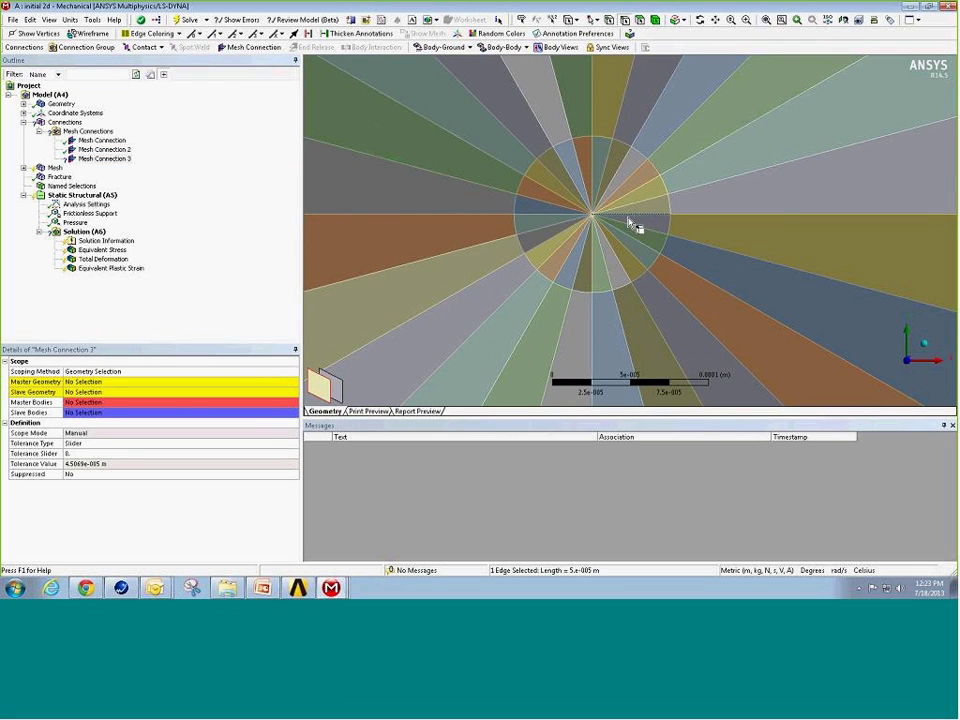
{"action": "left_click", "coordinate": [216, 386]}
{"action": "left_click", "coordinate": [218, 384]}
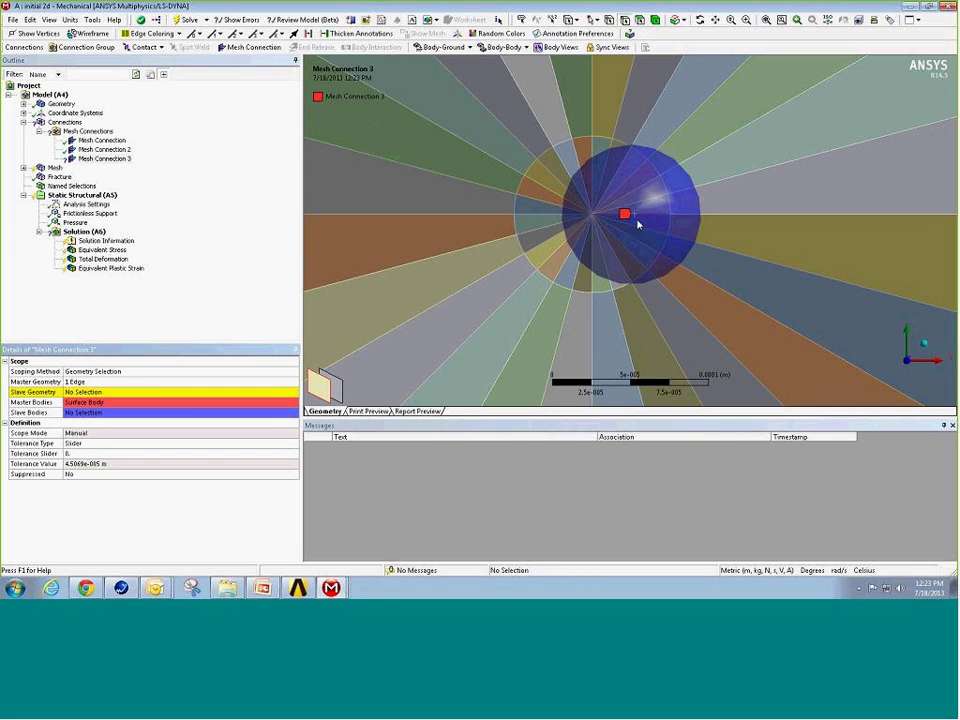
{"action": "left_click", "coordinate": [582, 261]}
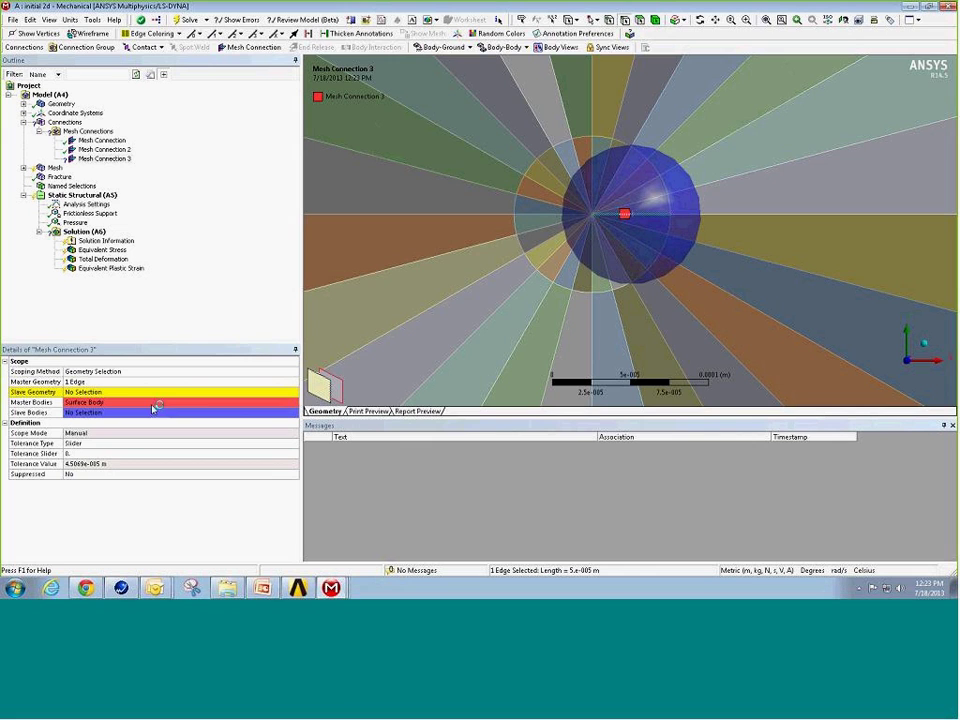
{"action": "left_click", "coordinate": [132, 393]}
{"action": "left_click", "coordinate": [128, 393]}
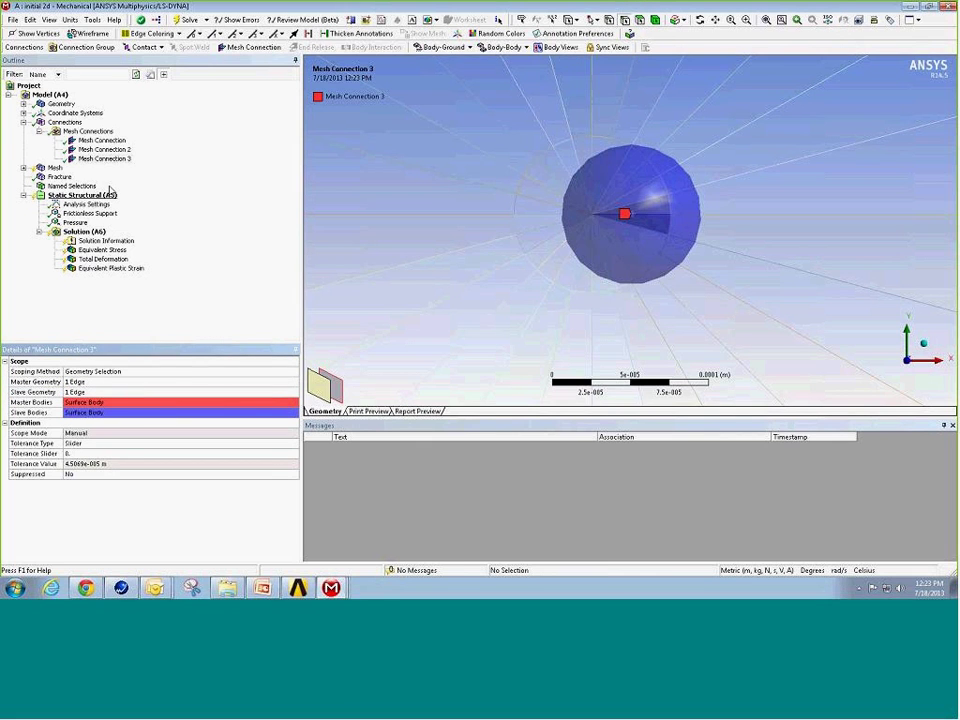
- Fit the whole plate in view and insert a new coordinate system under Coordinate Systems
{"action": "right_click", "coordinate": [503, 308]}
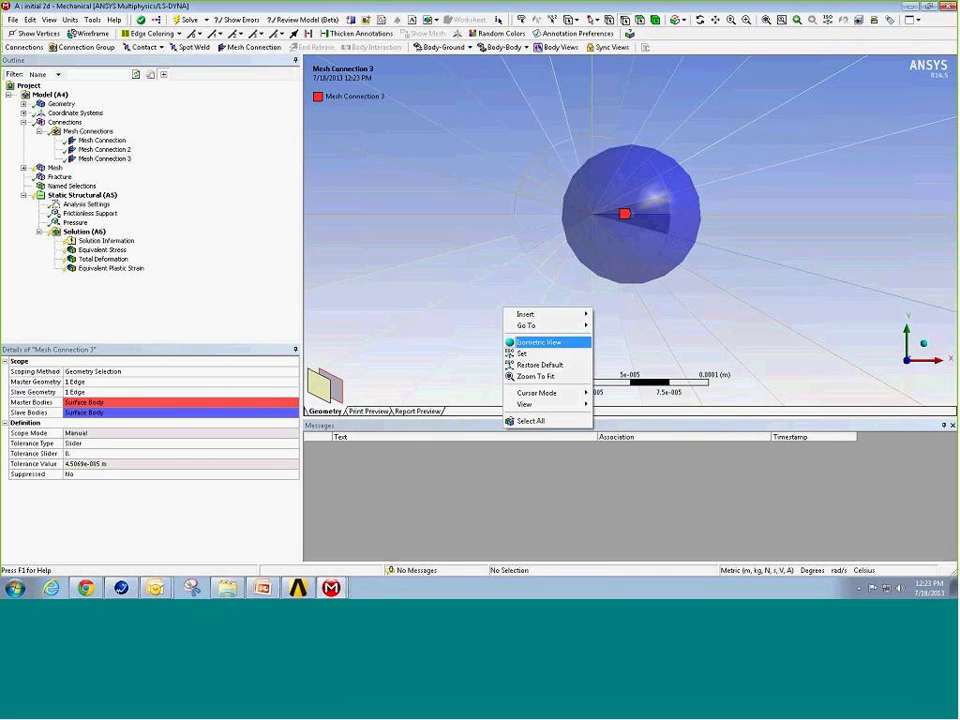
{"action": "left_click", "coordinate": [551, 377]}
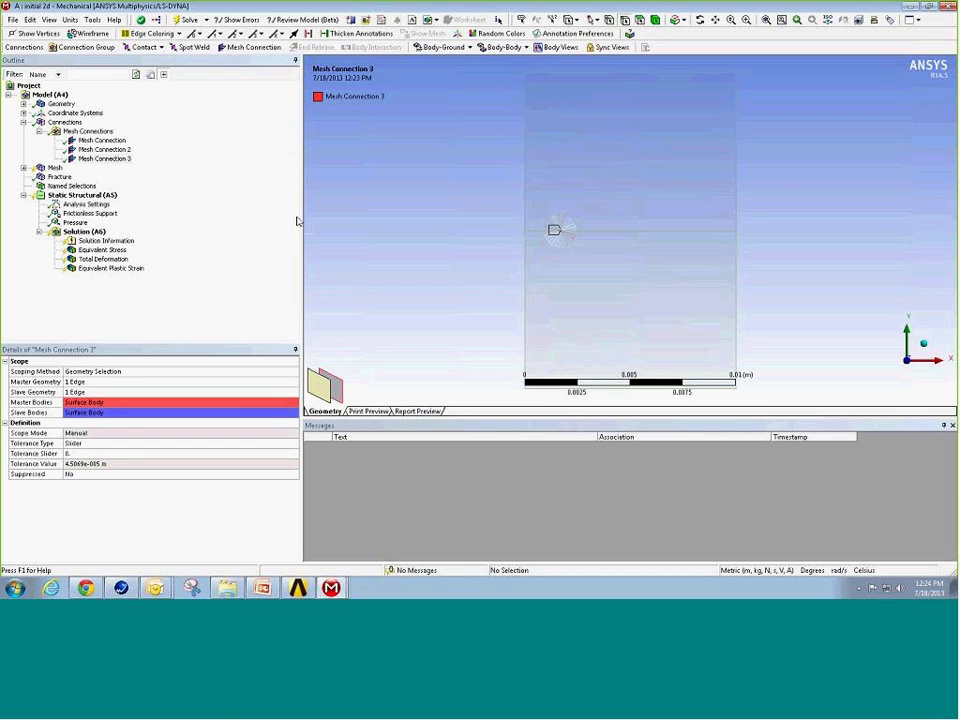
{"action": "left_click", "coordinate": [67, 113]}
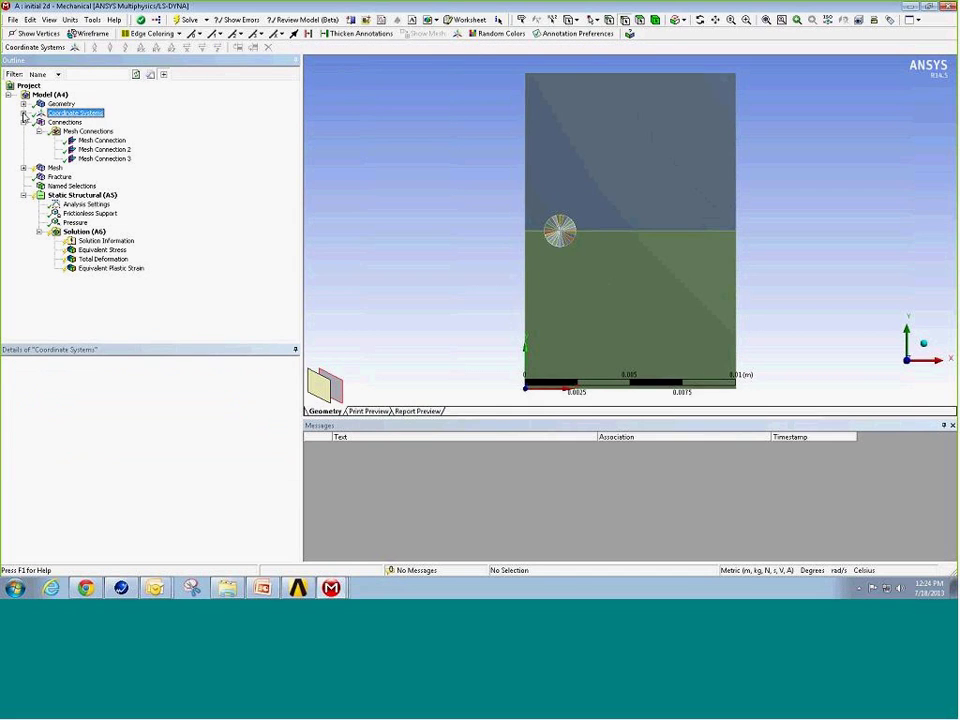
{"action": "left_click", "coordinate": [23, 113]}
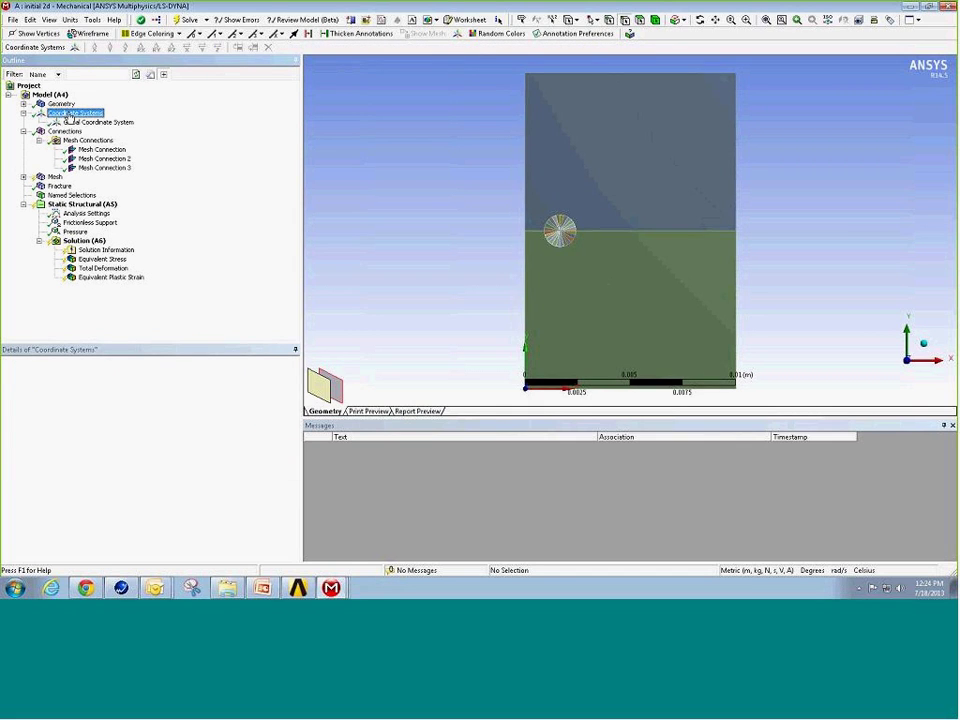
{"action": "right_click", "coordinate": [68, 116]}
{"action": "mouse_move", "coordinate": [100, 119]}
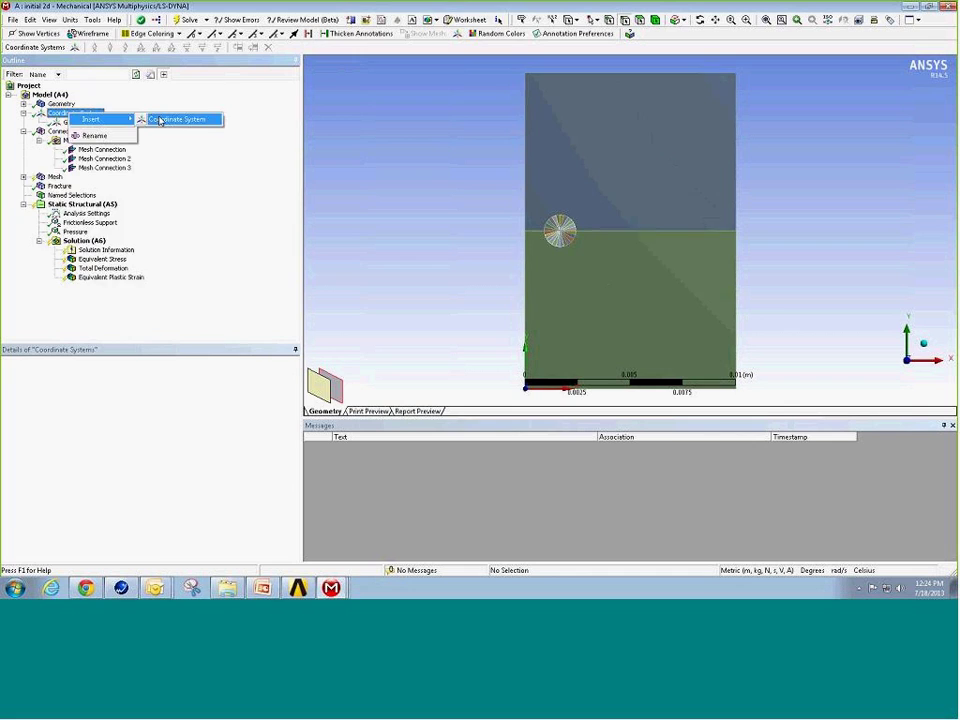
{"action": "left_click", "coordinate": [160, 119]}
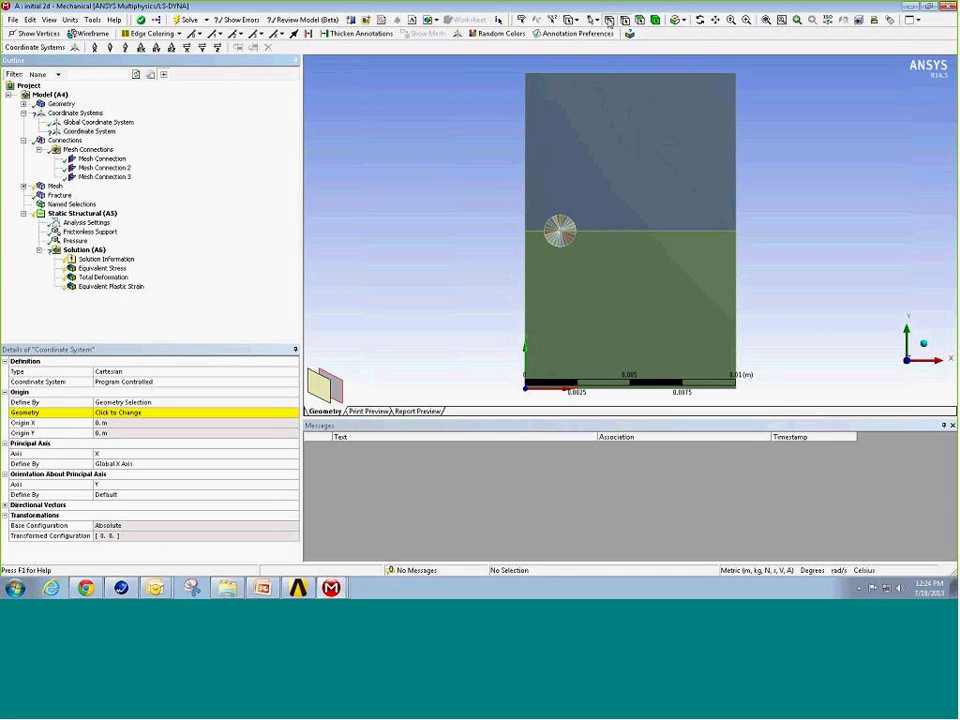
- Set the new coordinate system's origin to the vertex where the interface line meets the plate's left edge
{"action": "left_click", "coordinate": [526, 233]}
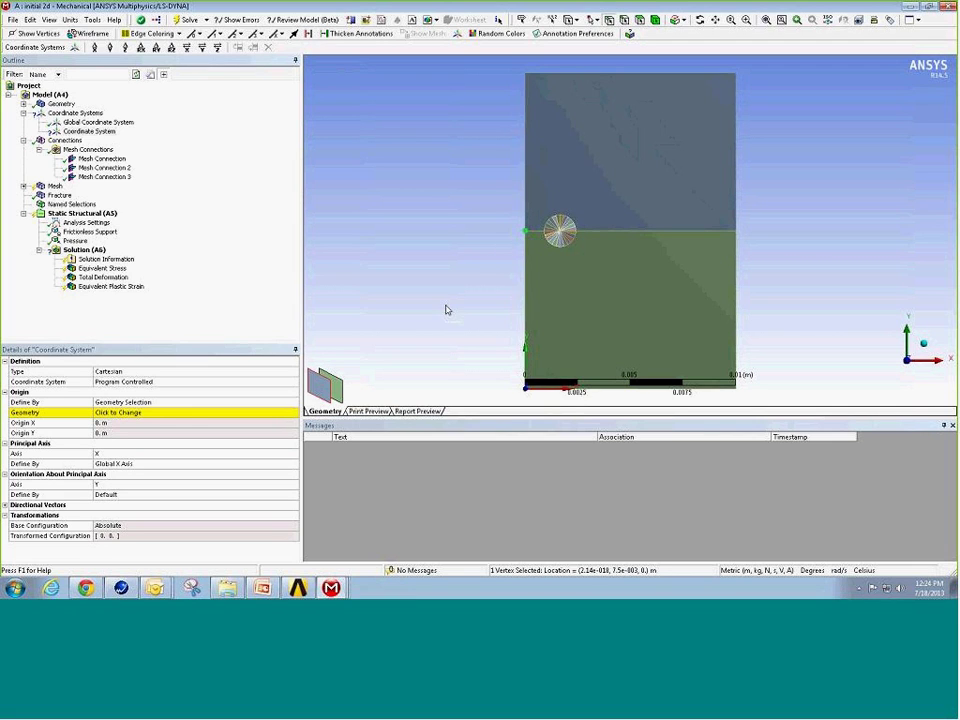
{"action": "left_click", "coordinate": [172, 413]}
{"action": "left_click", "coordinate": [146, 413]}
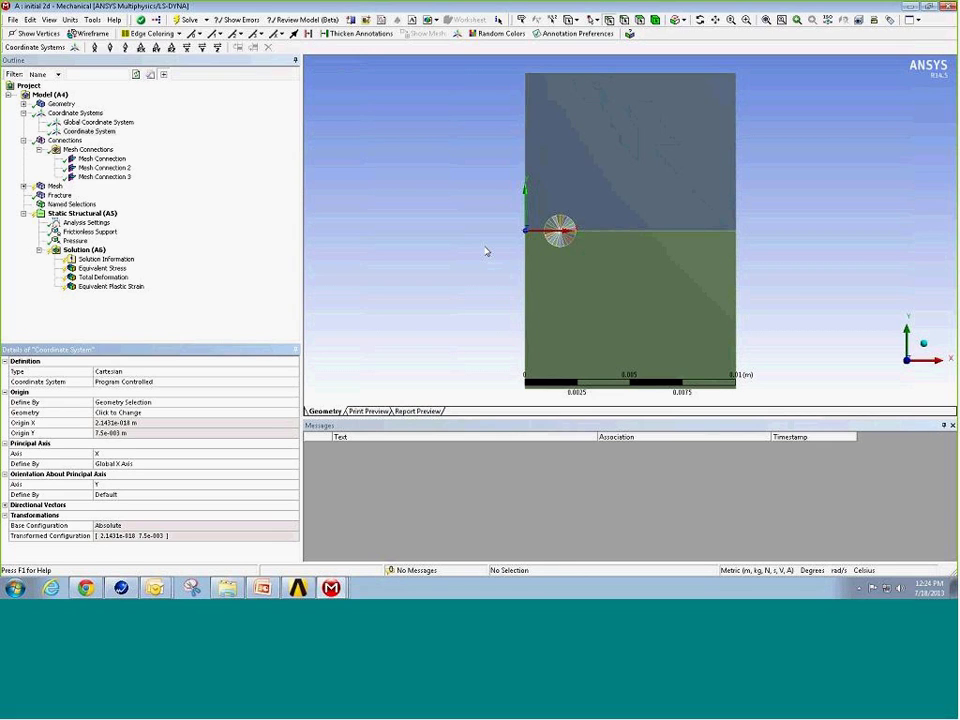
- Rename the new coordinate system as crack_csys
{"action": "right_click", "coordinate": [107, 132]}
{"action": "left_click", "coordinate": [140, 249]}
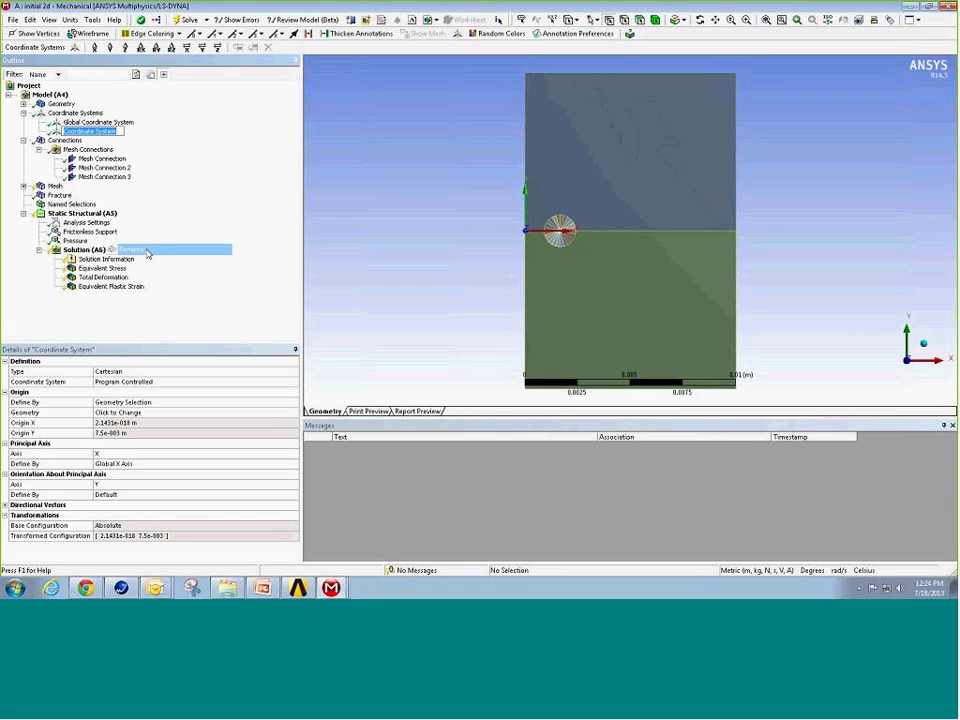
{"action": "type", "text": "crack_"}
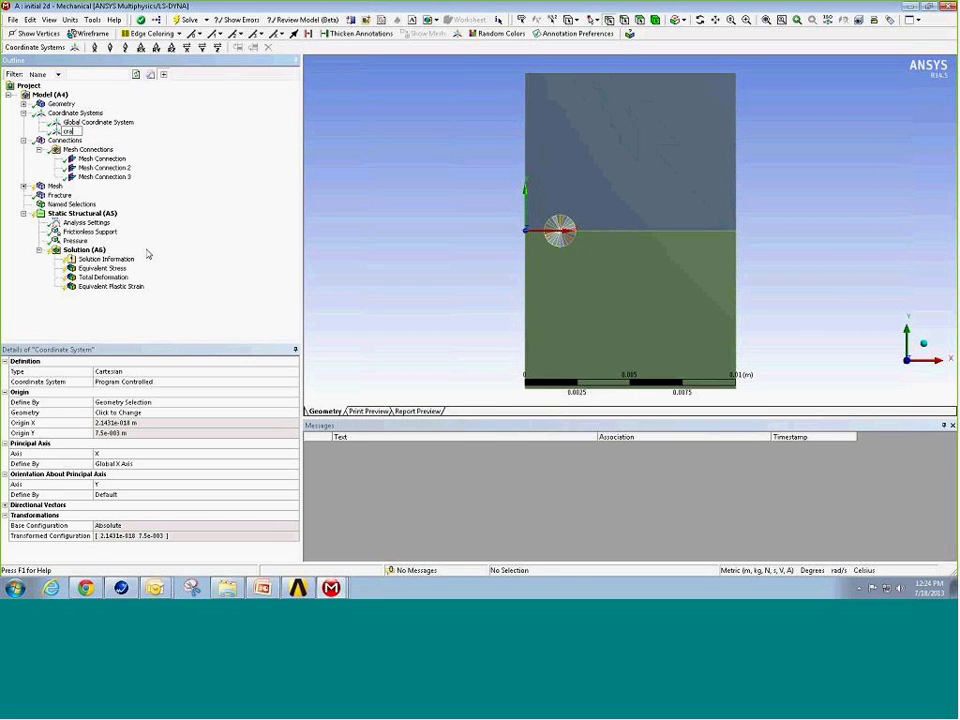
{"action": "type", "text": "csys"}
{"action": "key", "text": "Return"}
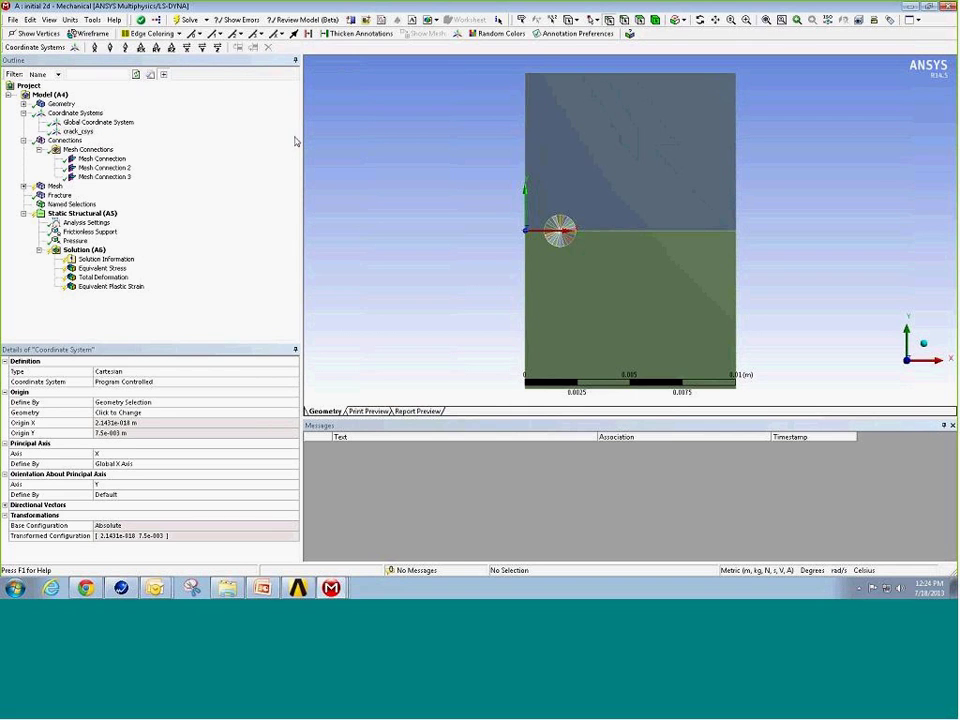
- Expand the mesh controls and generate the mesh for the plate model
{"action": "right_click", "coordinate": [55, 187]}
{"action": "left_click", "coordinate": [23, 186]}
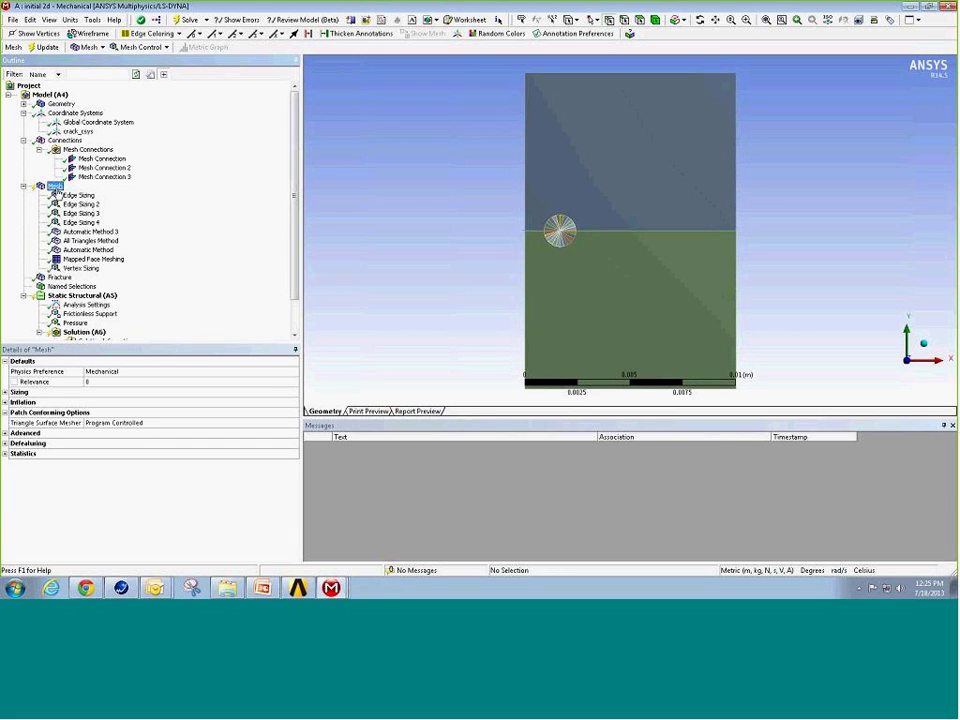
{"action": "right_click", "coordinate": [55, 187]}
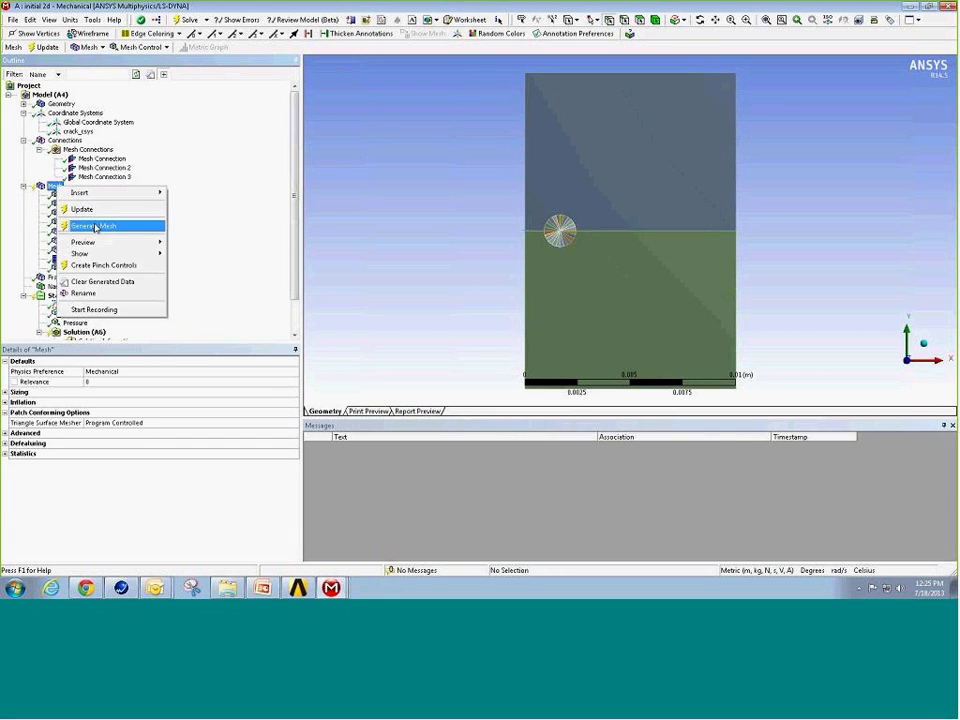
{"action": "left_click", "coordinate": [94, 225]}
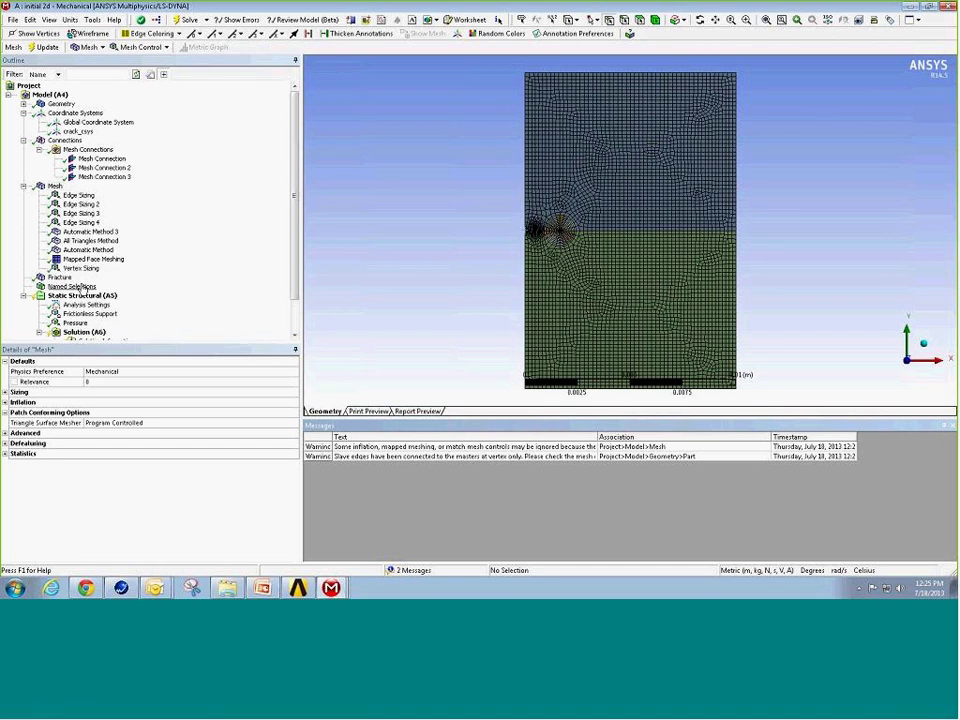
- Create a named selection called crack_vertex from the crack tip vertex at the centre of the circle
{"action": "right_click_drag", "start_coordinate": [540, 214], "coordinate": [584, 263]}
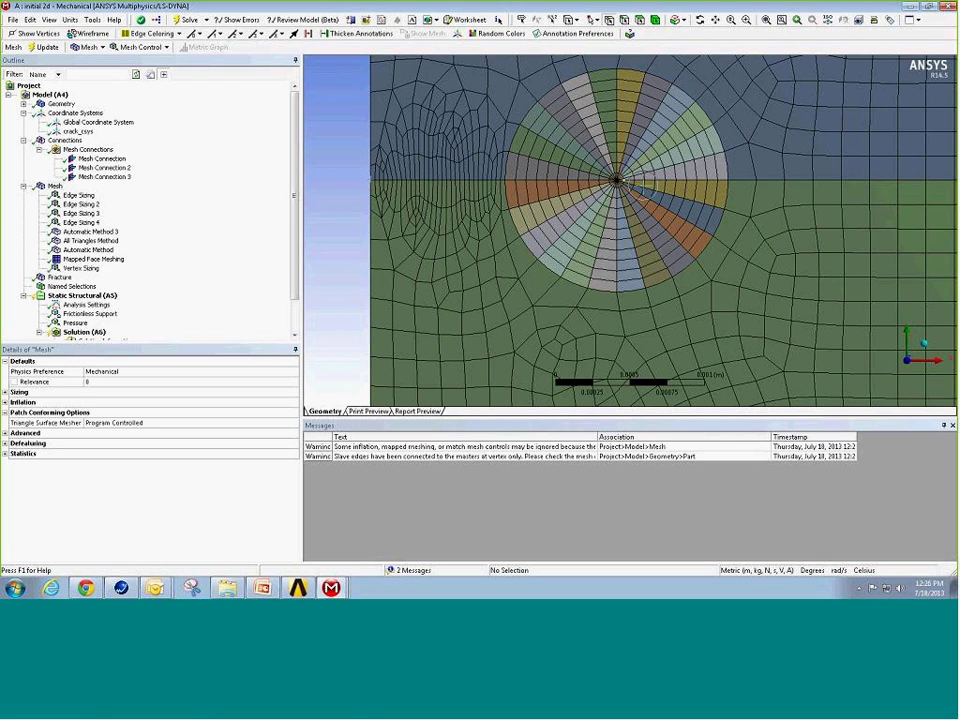
{"action": "left_click", "coordinate": [621, 189]}
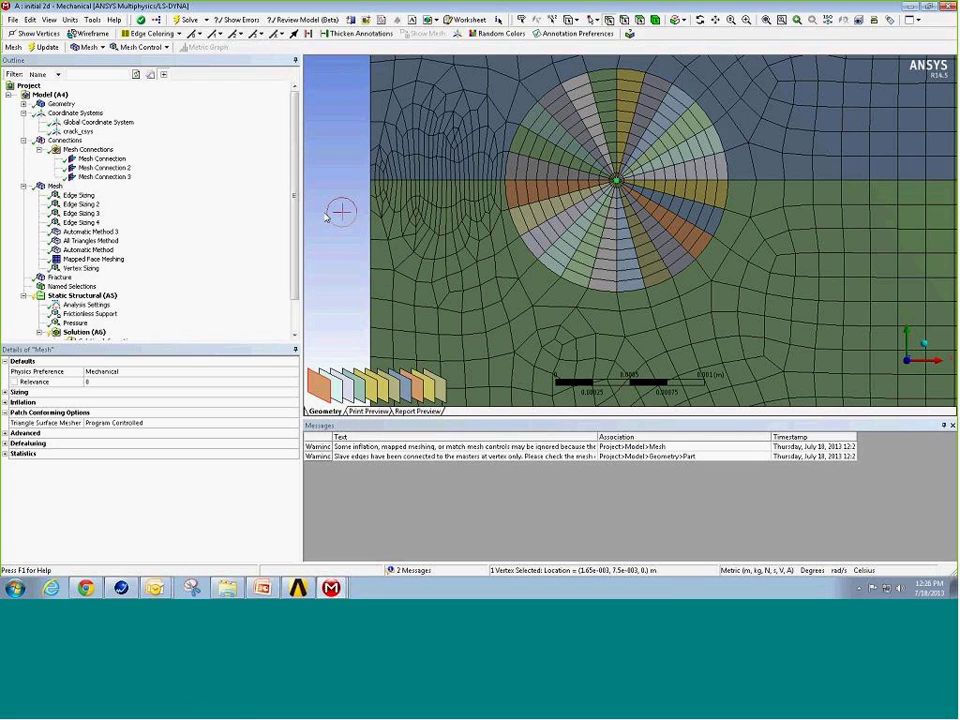
{"action": "scroll", "coordinate": [642, 195], "scroll_direction": "up", "scroll_amount": 5}
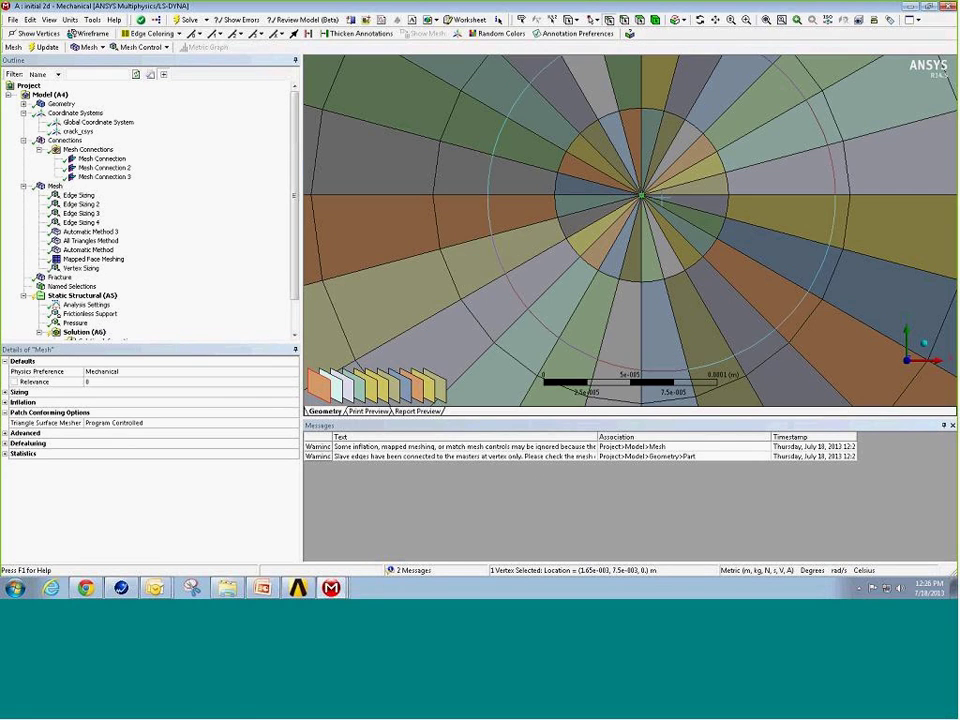
{"action": "right_click", "coordinate": [355, 225]}
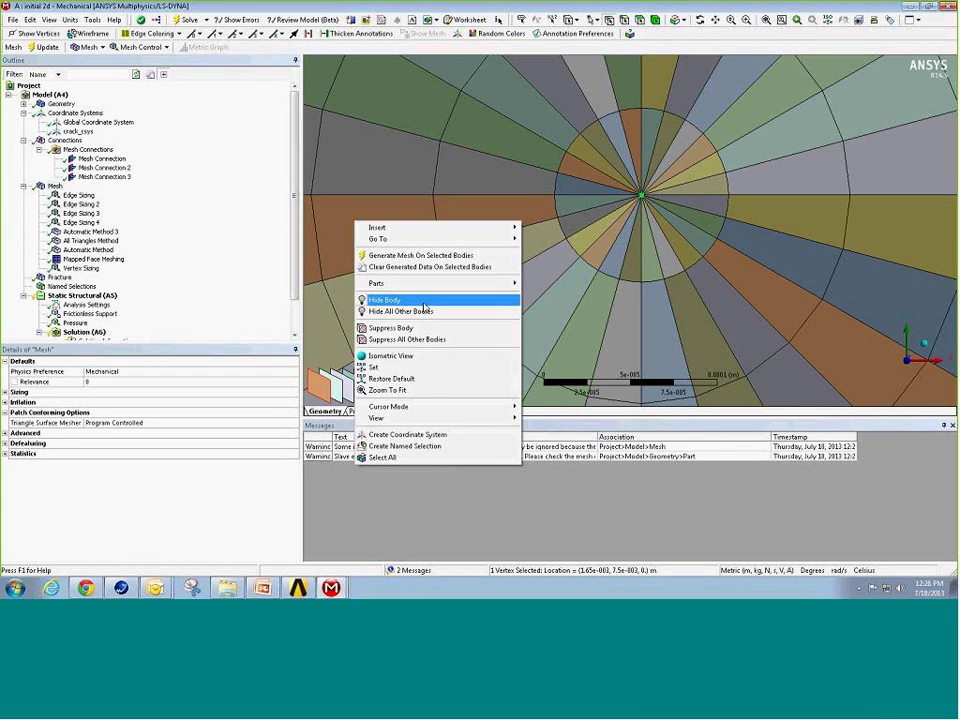
{"action": "left_click", "coordinate": [441, 446]}
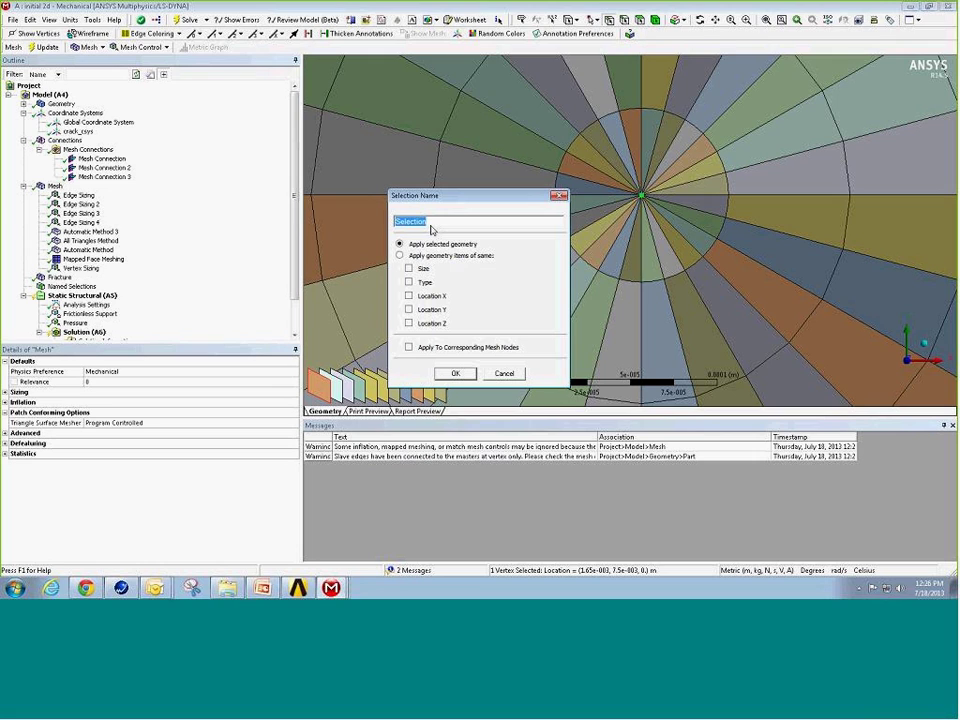
{"action": "type", "text": "crack_vertex"}
{"action": "left_click", "coordinate": [455, 373]}
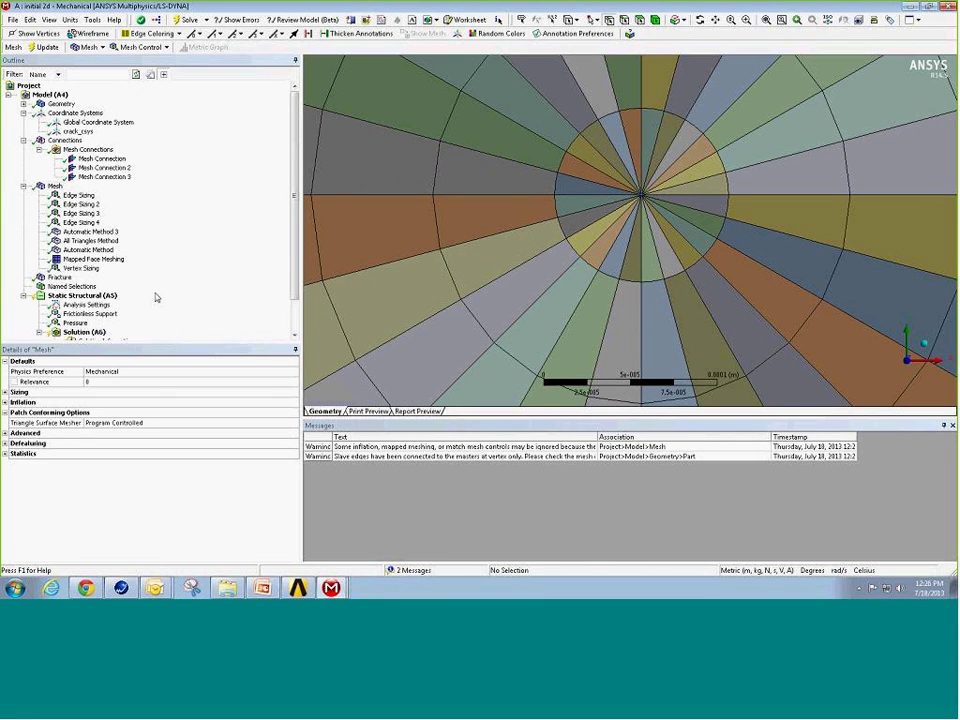
- Create a nodal named selection from the crack_vertex named selection
{"action": "left_click", "coordinate": [23, 286]}
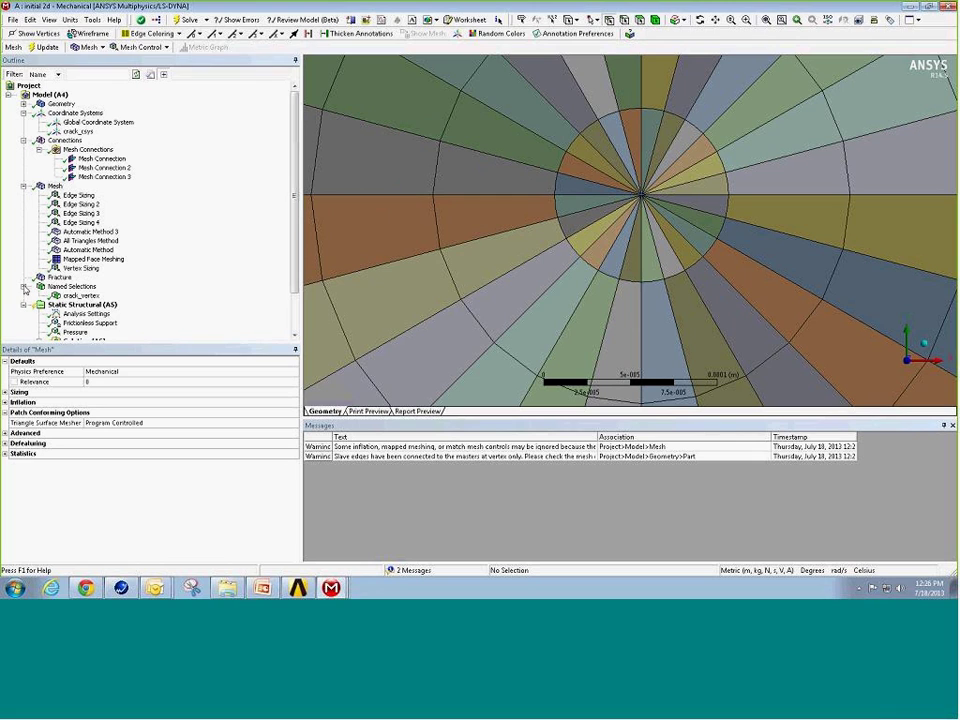
{"action": "left_click", "coordinate": [81, 296]}
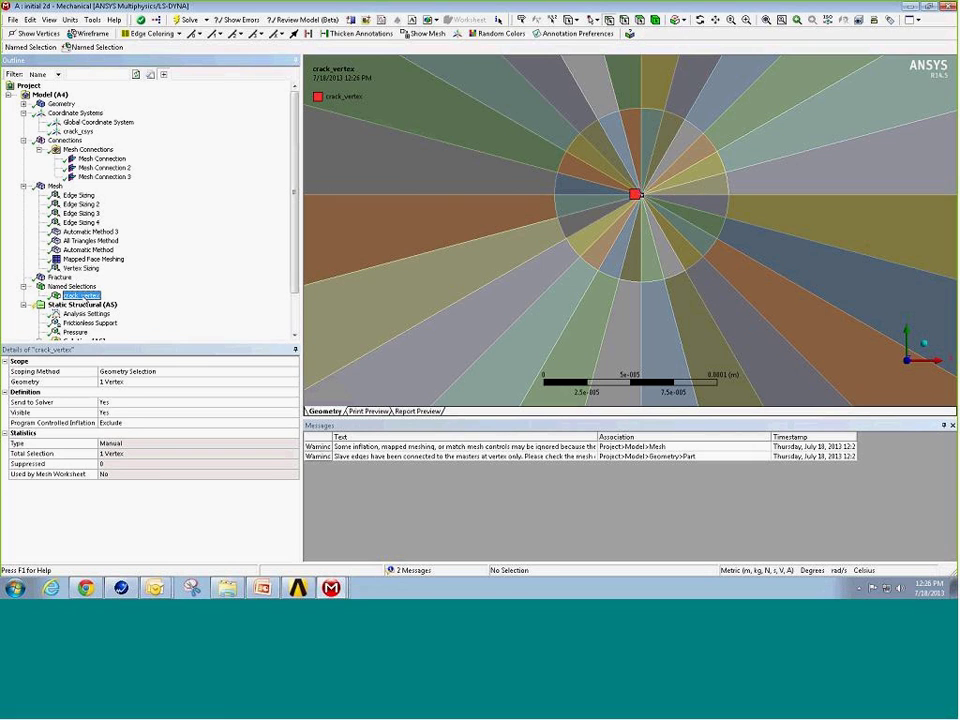
{"action": "right_click", "coordinate": [87, 297]}
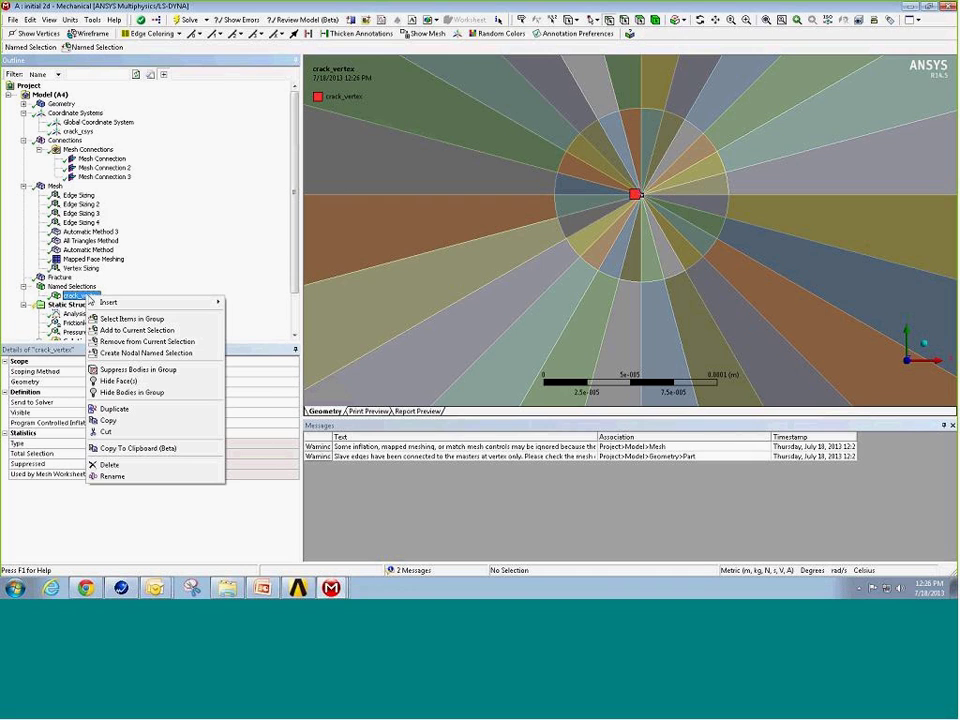
{"action": "mouse_move", "coordinate": [108, 306]}
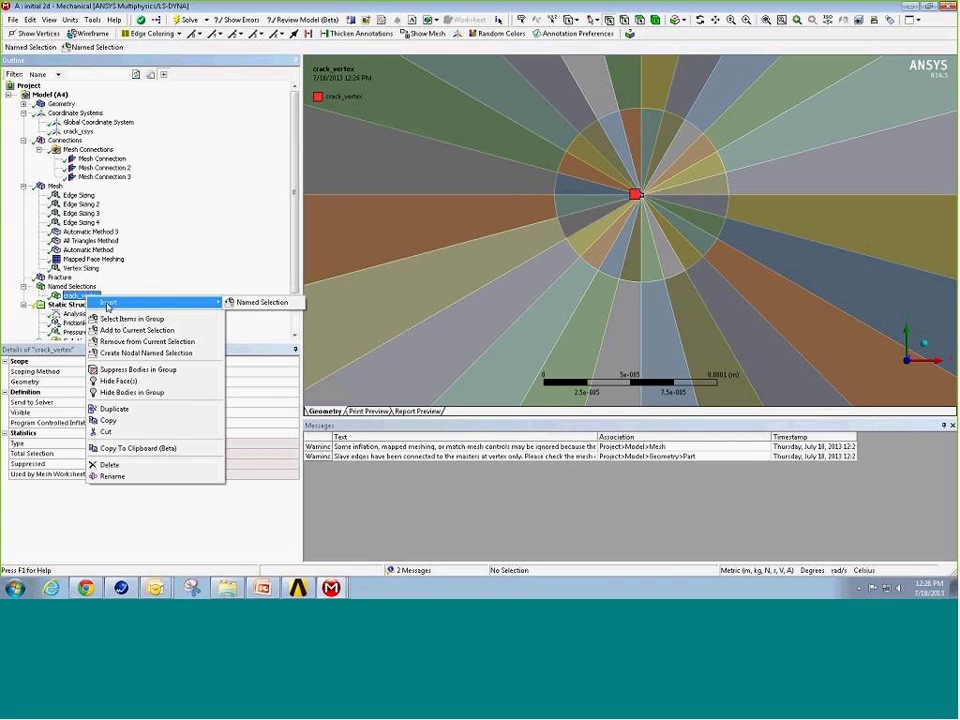
{"action": "left_click", "coordinate": [128, 354]}
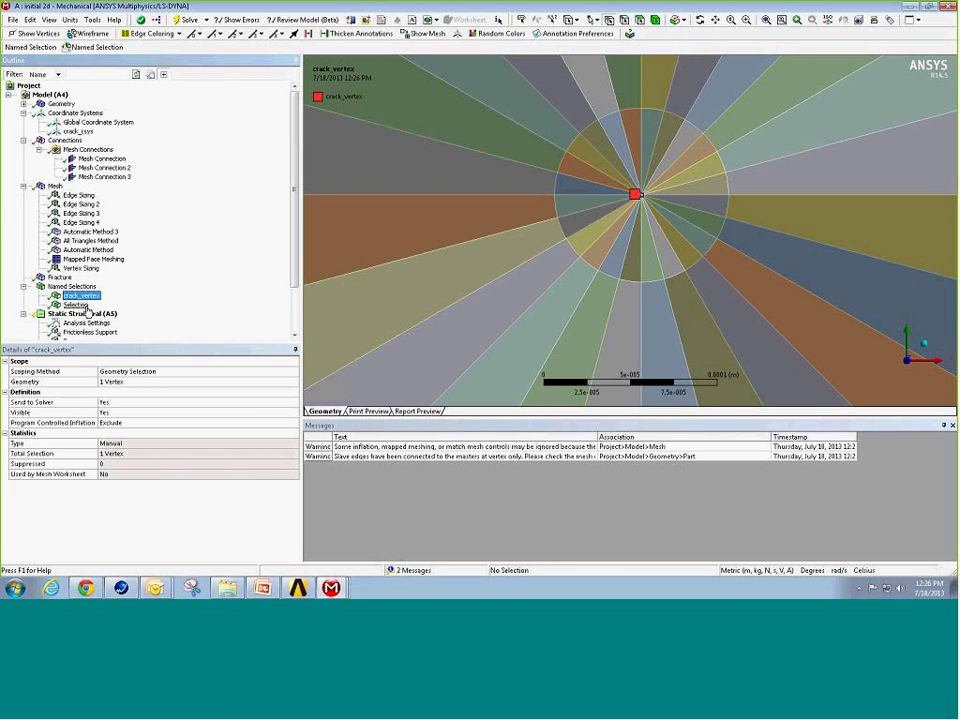
- Open the worksheet of the new nodal selection and rename the selection as crack_node
{"action": "left_click", "coordinate": [77, 305]}
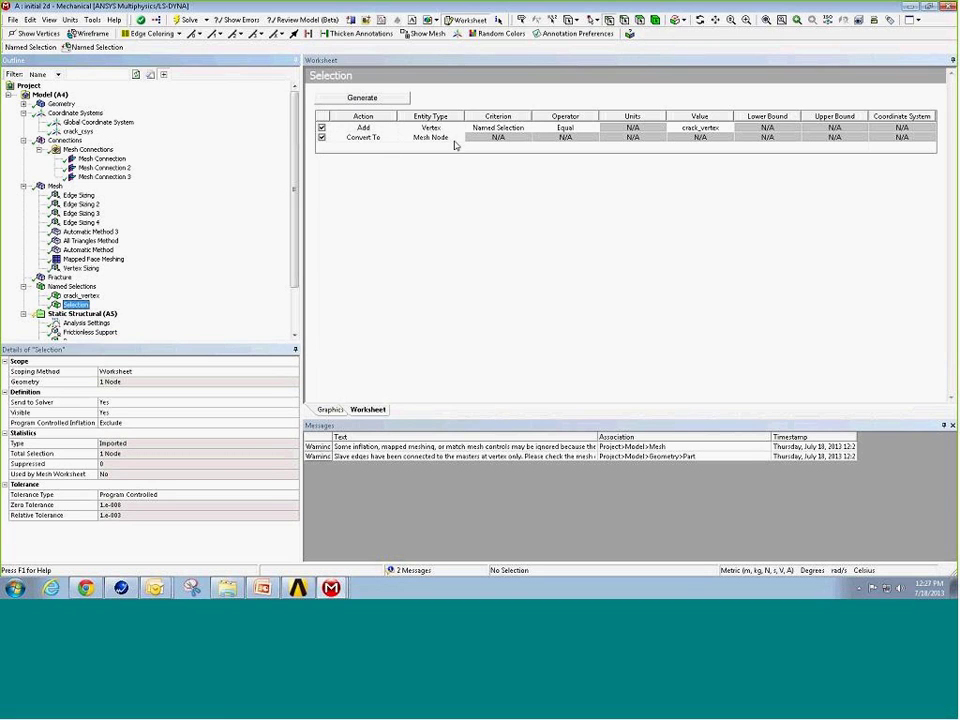
{"action": "left_click", "coordinate": [76, 305]}
{"action": "right_click", "coordinate": [79, 306]}
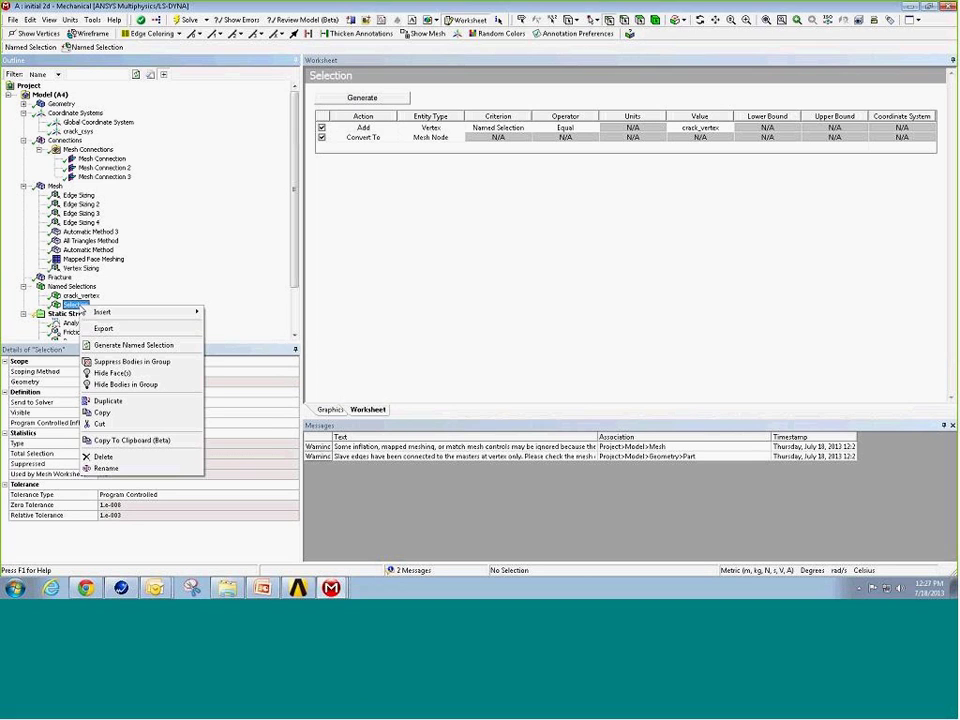
{"action": "left_click", "coordinate": [132, 469]}
{"action": "type", "text": "crac"}
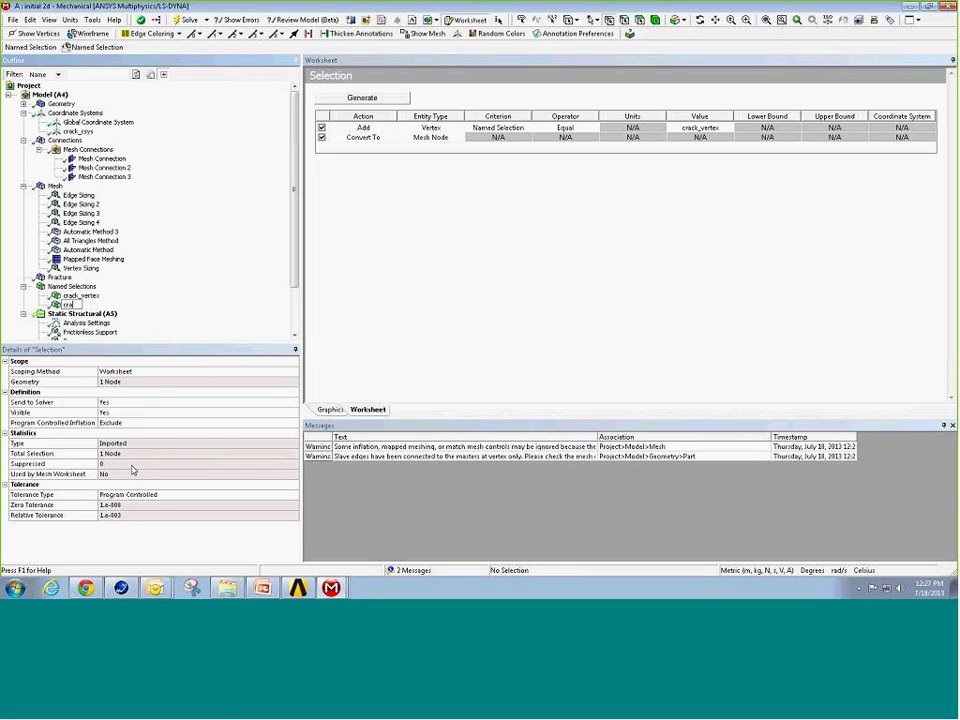
{"action": "type", "text": "k_node"}
{"action": "left_click", "coordinate": [74, 287]}
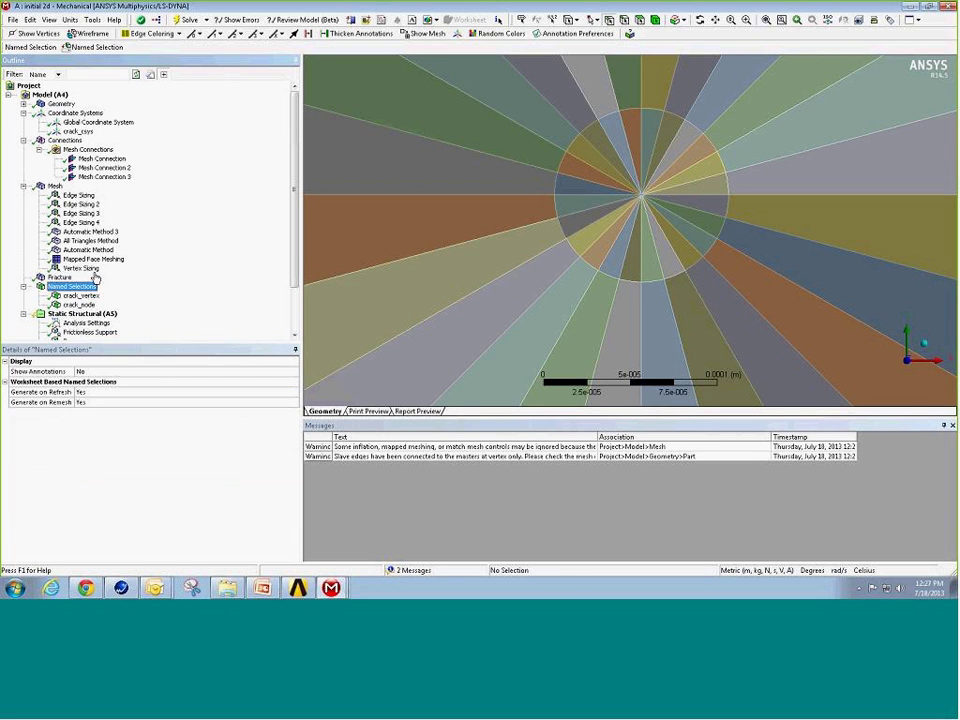
{"action": "scroll", "coordinate": [277, 282], "scroll_direction": "down", "scroll_amount": 2}
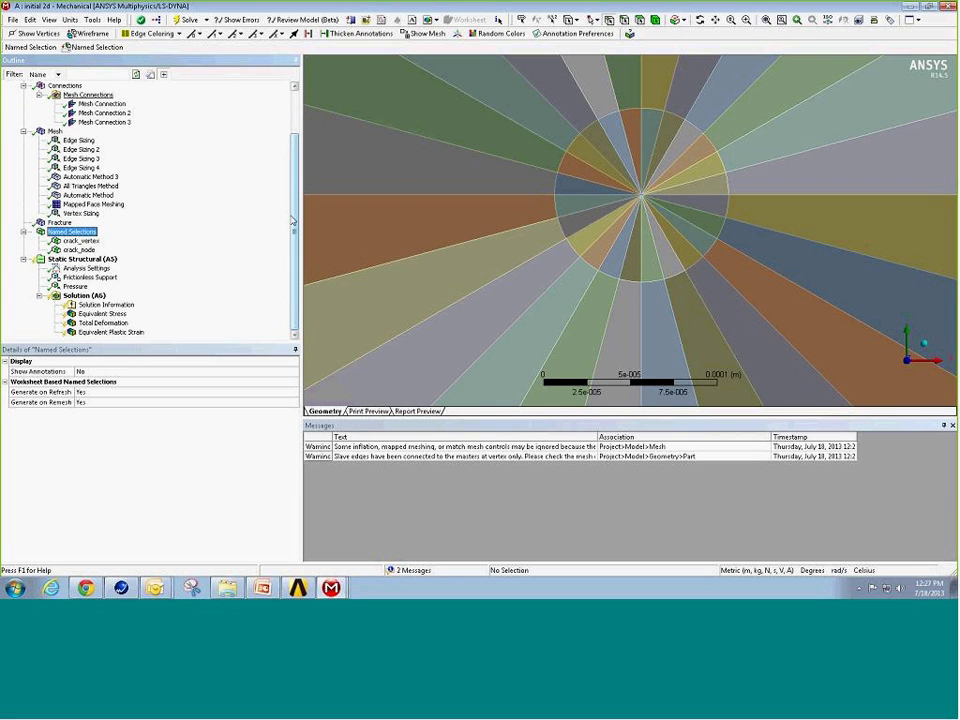
{"action": "scroll", "coordinate": [220, 170], "scroll_direction": "up", "scroll_amount": 3}
{"action": "right_click", "coordinate": [48, 95]}
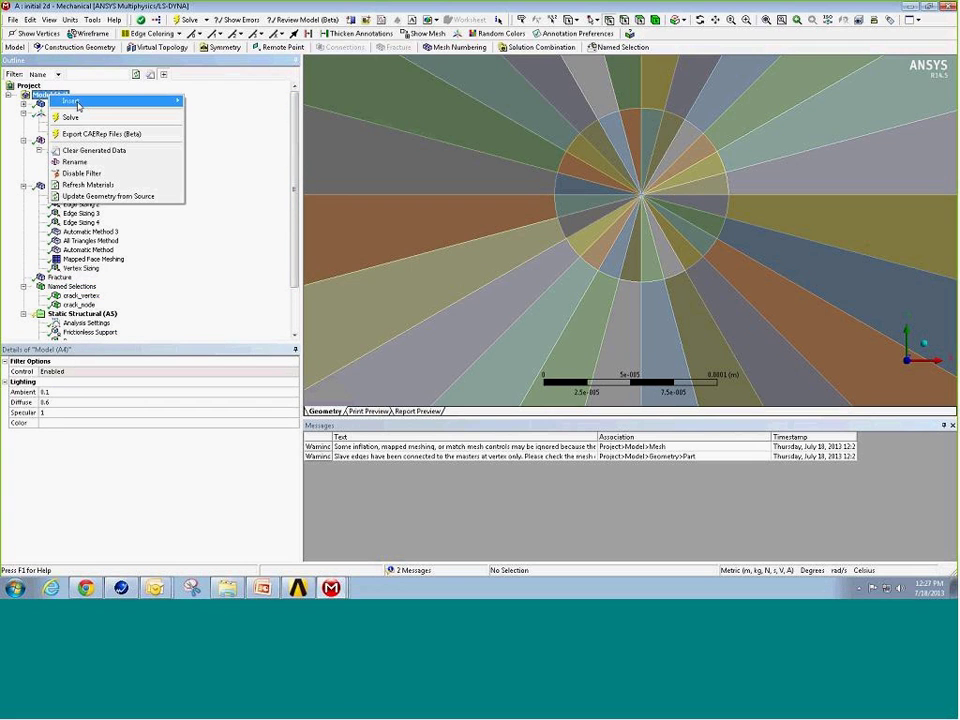
{"action": "mouse_move", "coordinate": [78, 103]}
{"action": "left_click", "coordinate": [45, 213]}
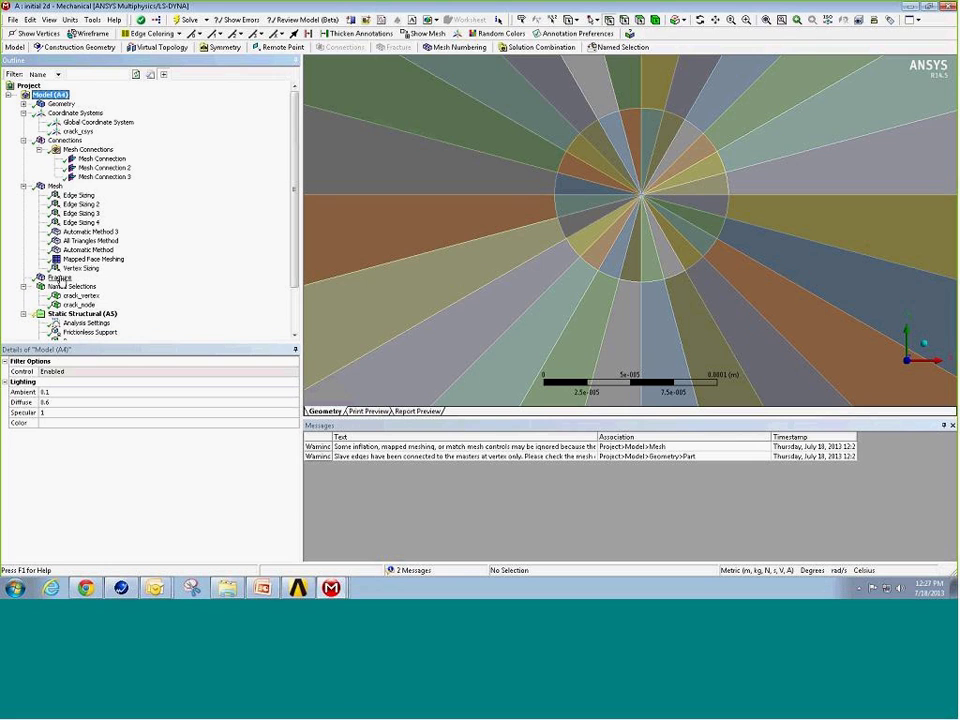
- Insert a Pre-Meshed Crack under Fracture
{"action": "left_click", "coordinate": [60, 278]}
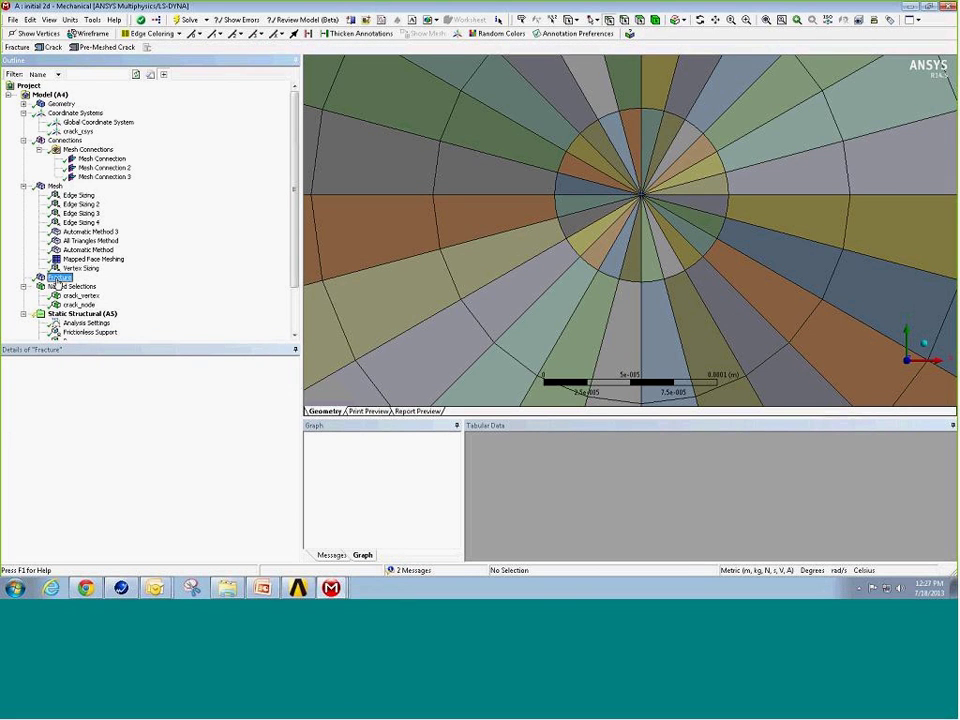
{"action": "right_click", "coordinate": [60, 279]}
{"action": "mouse_move", "coordinate": [80, 284]}
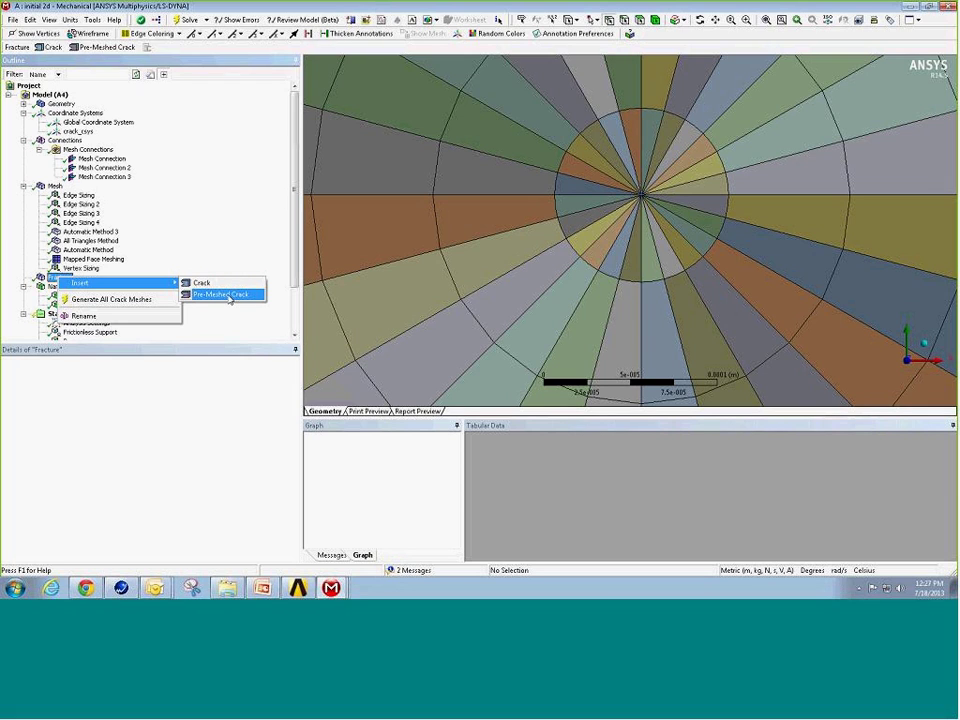
{"action": "left_click", "coordinate": [222, 294]}
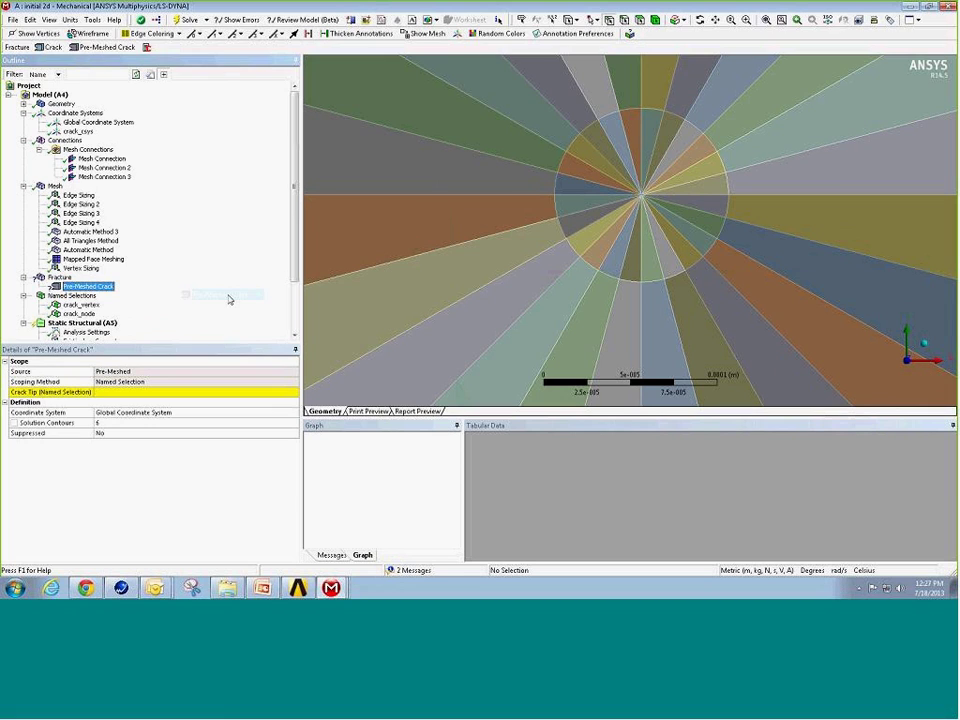
- Scope the pre-meshed crack's tip to the crack_node named selection and set its coordinate system to crack_csys
{"action": "left_click", "coordinate": [125, 395]}
{"action": "left_click", "coordinate": [295, 394]}
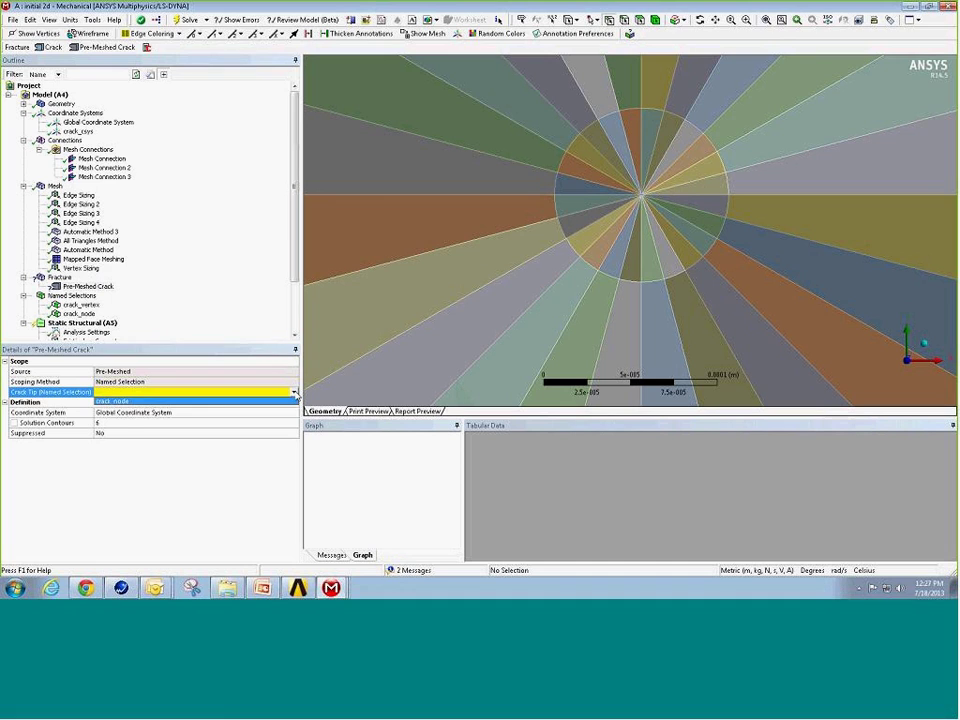
{"action": "left_click", "coordinate": [193, 405]}
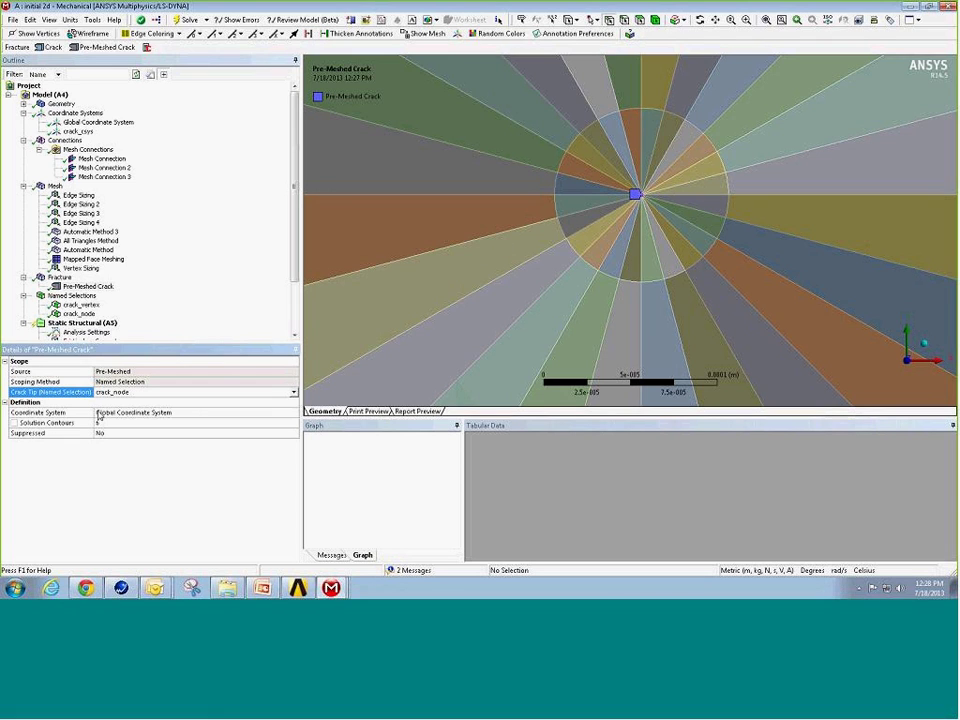
{"action": "left_click", "coordinate": [230, 413]}
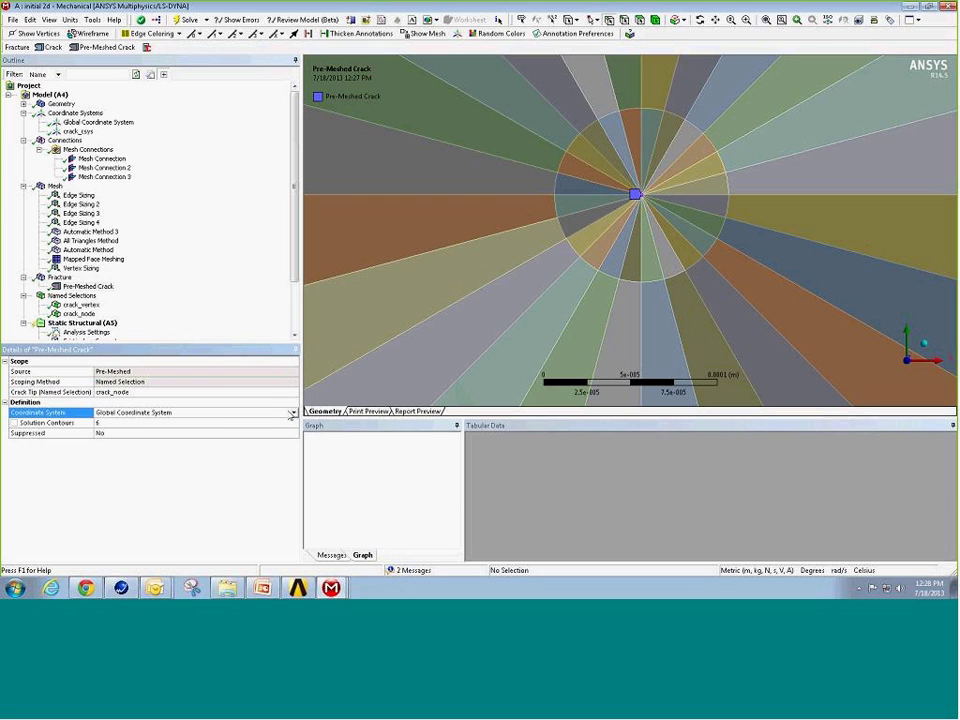
{"action": "left_click", "coordinate": [293, 413]}
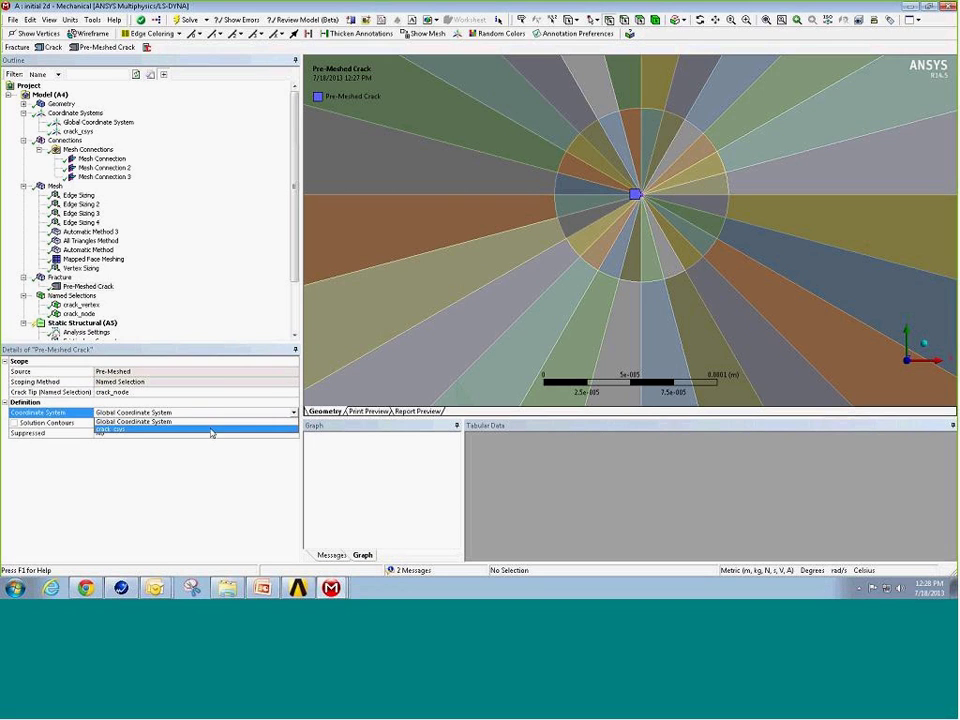
{"action": "left_click", "coordinate": [211, 432]}
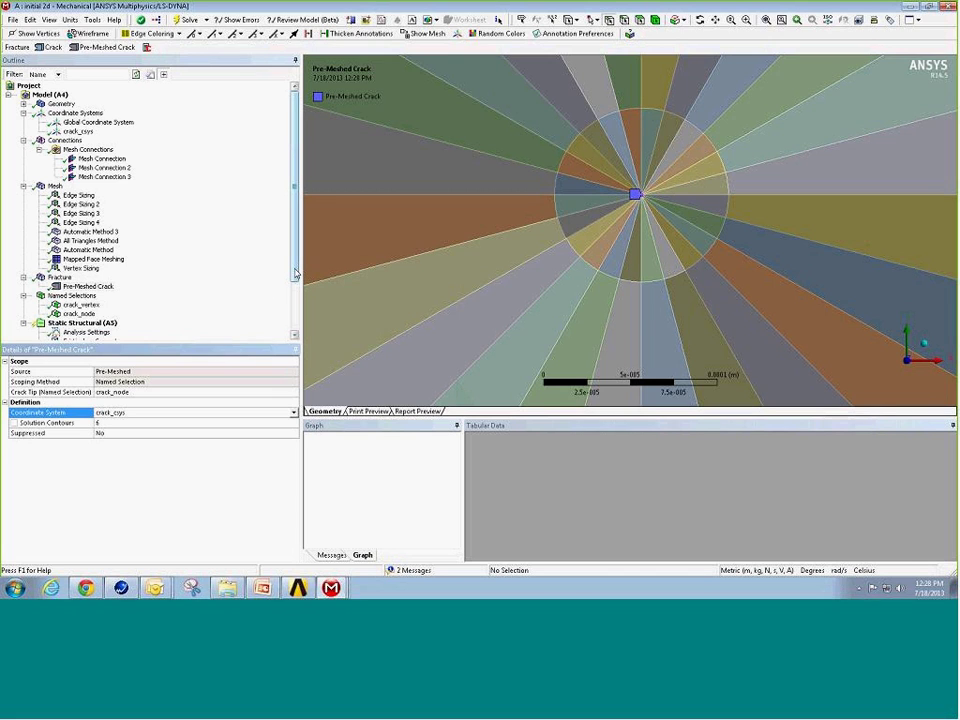
- Switch to the solved full 2d model in its Mechanical window and maximize the window
{"action": "left_click_drag", "start_coordinate": [296, 272], "coordinate": [303, 285]}
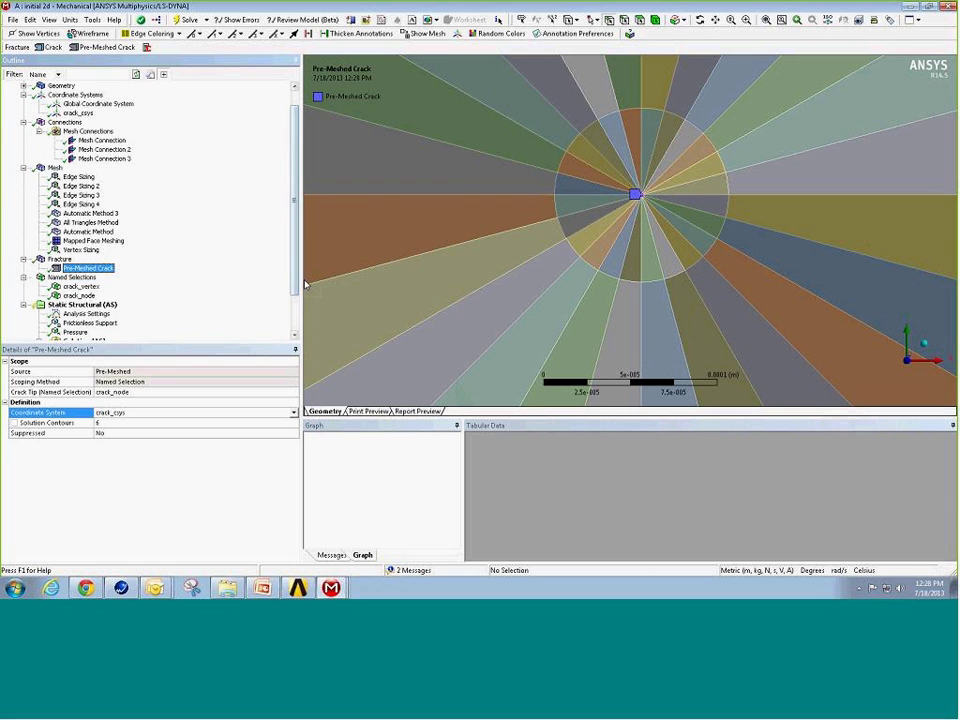
{"action": "scroll", "coordinate": [305, 285], "scroll_direction": "up", "scroll_amount": 3}
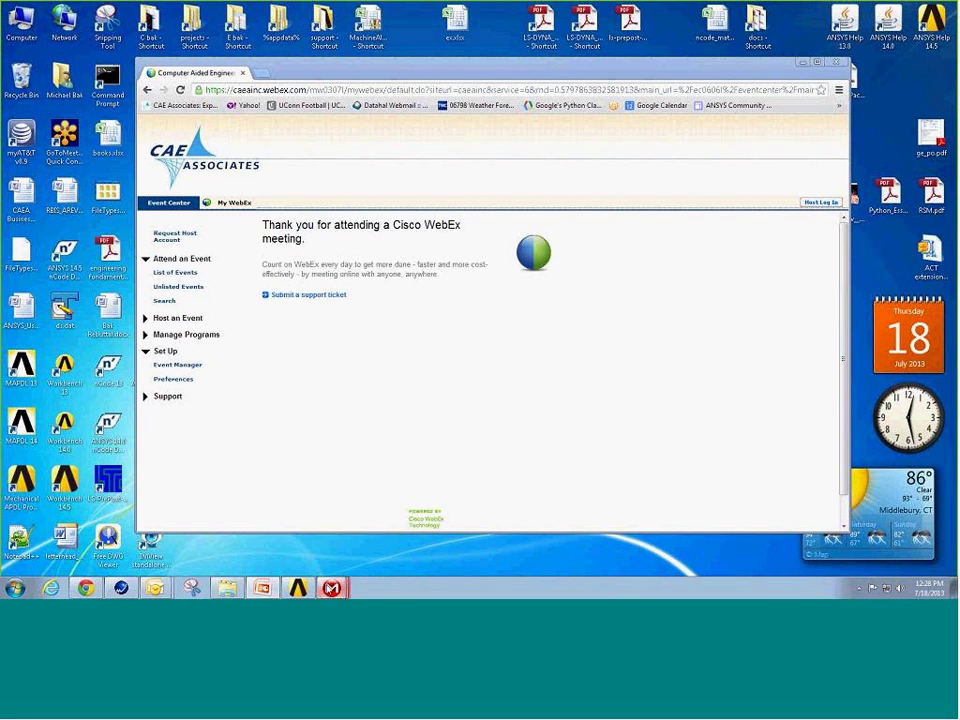
{"action": "key", "text": "alt+Tab"}
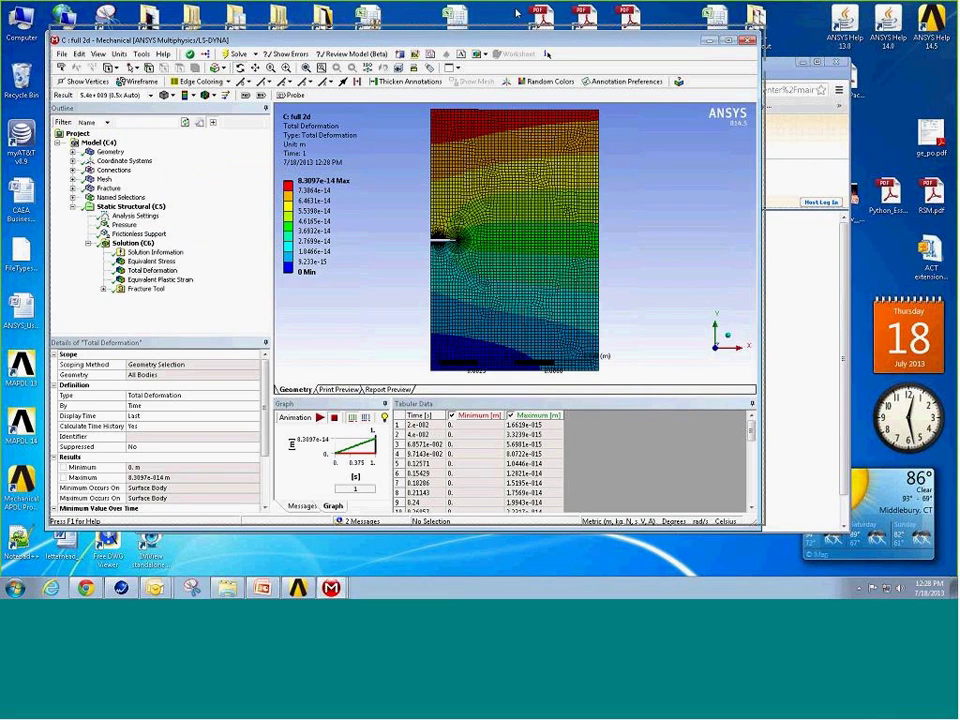
{"action": "left_click_drag", "start_coordinate": [506, 44], "coordinate": [698, 2]}
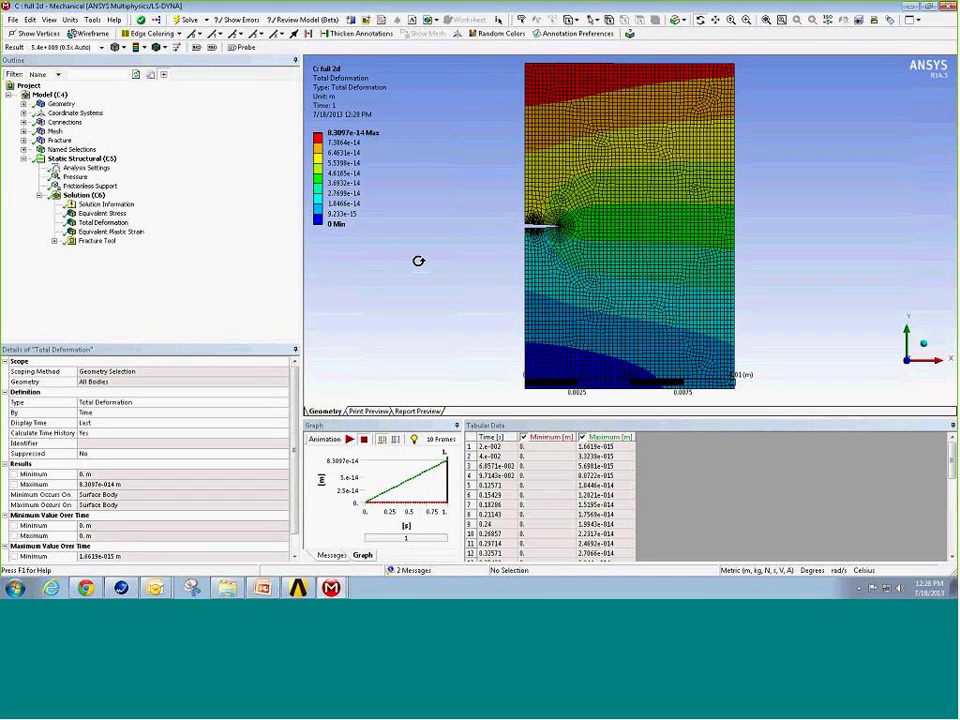
- Examine the Total Deformation result around the crack opening, and fit the whole plate back in view
{"action": "right_click_drag", "start_coordinate": [514, 209], "coordinate": [593, 239]}
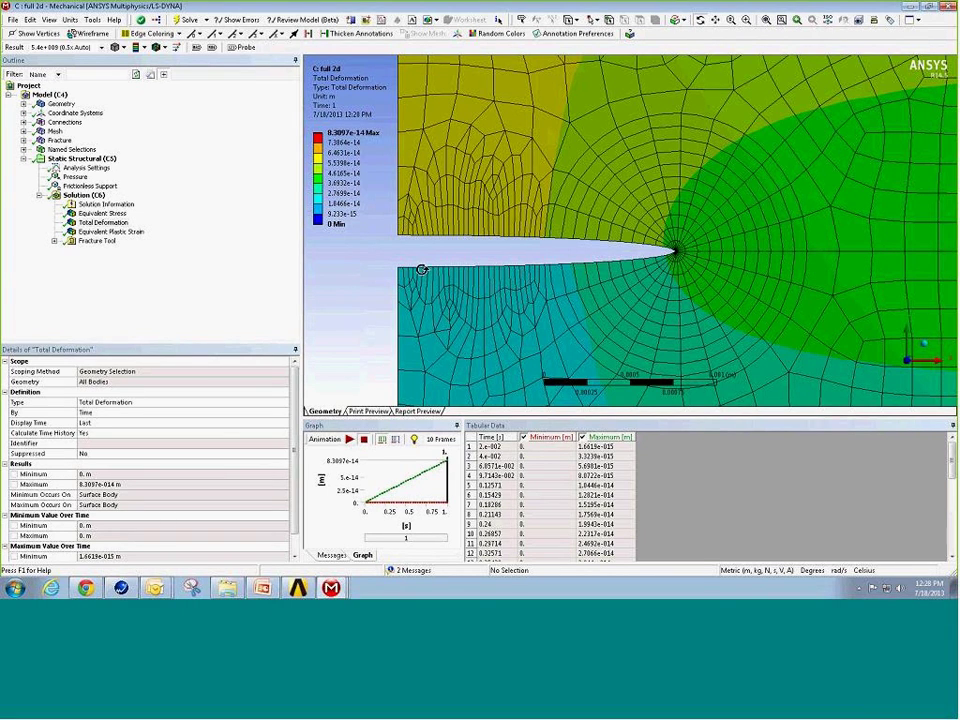
{"action": "right_click", "coordinate": [328, 276]}
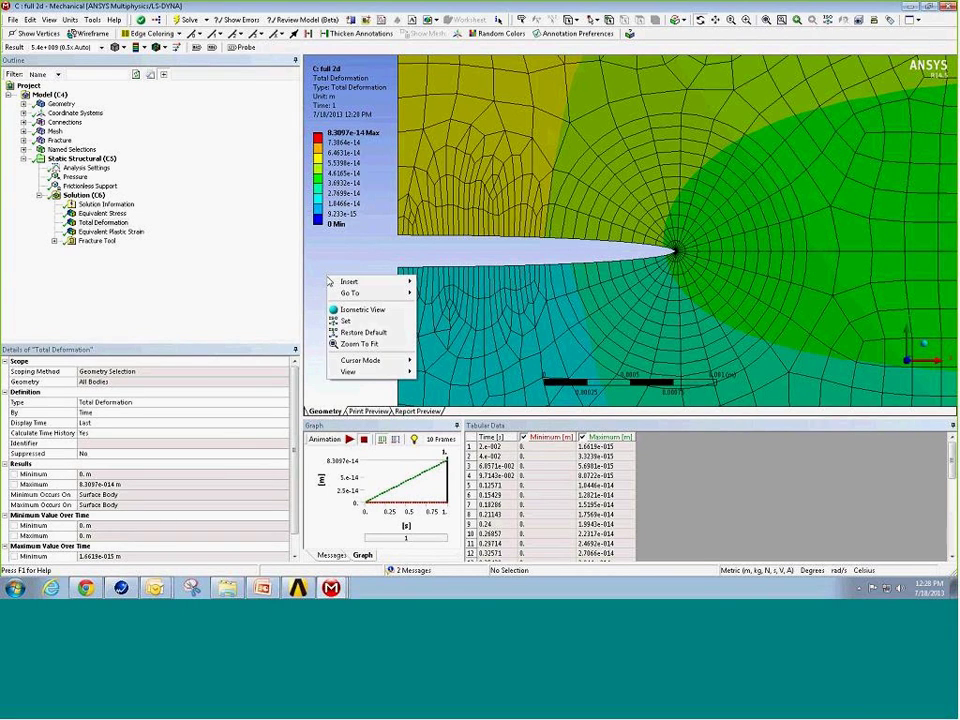
{"action": "left_click", "coordinate": [356, 345]}
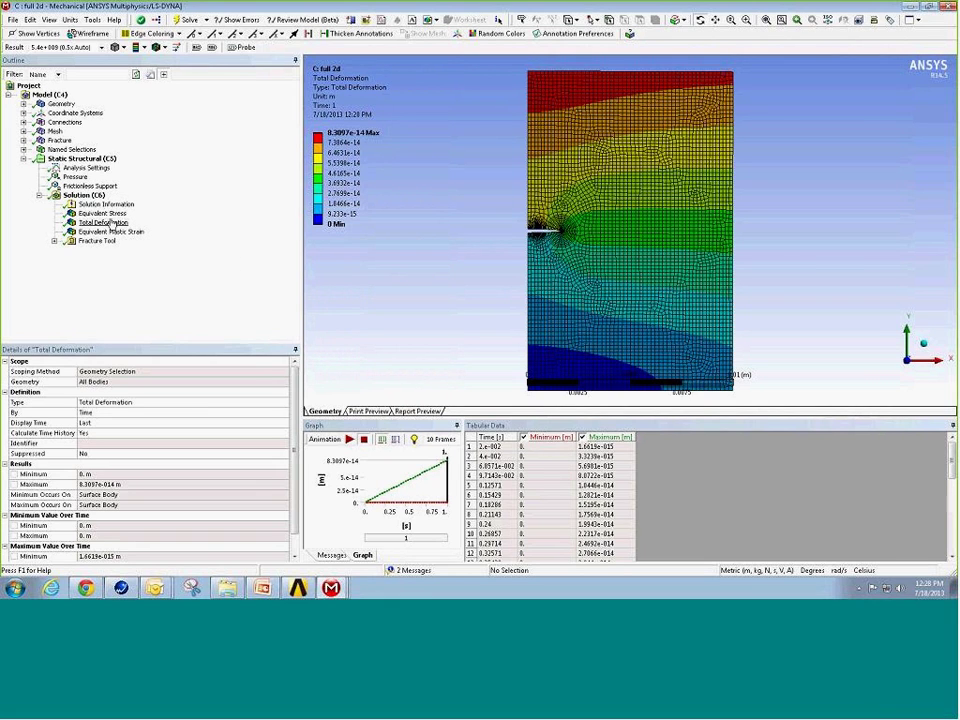
- Display the Equivalent Stress result and examine the stress field around the crack tip
{"action": "left_click", "coordinate": [103, 213]}
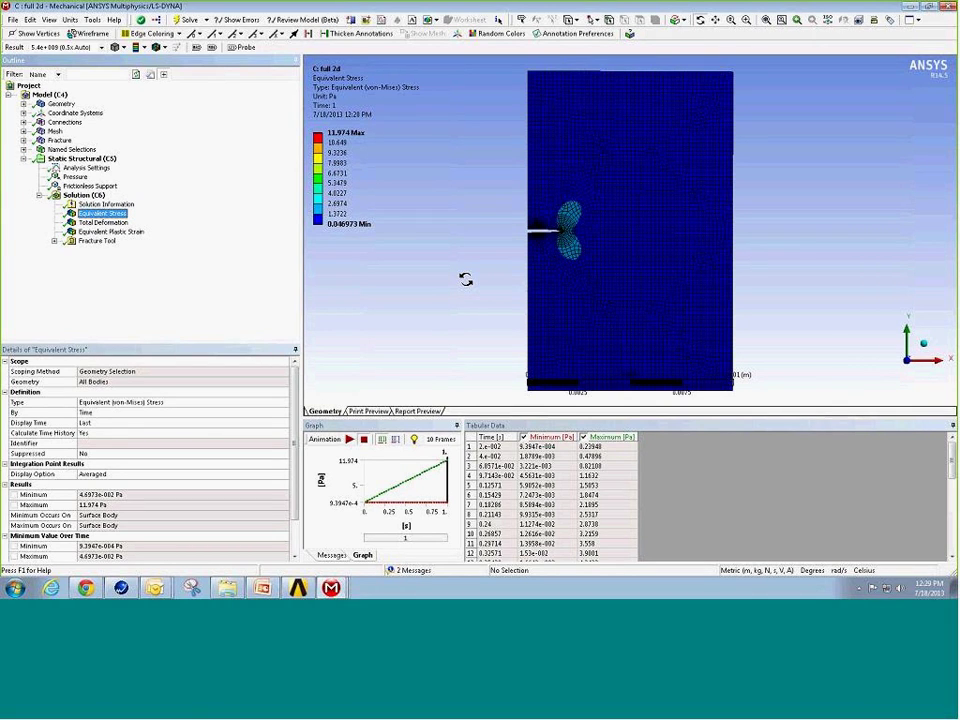
{"action": "right_click_drag", "start_coordinate": [546, 199], "coordinate": [597, 251]}
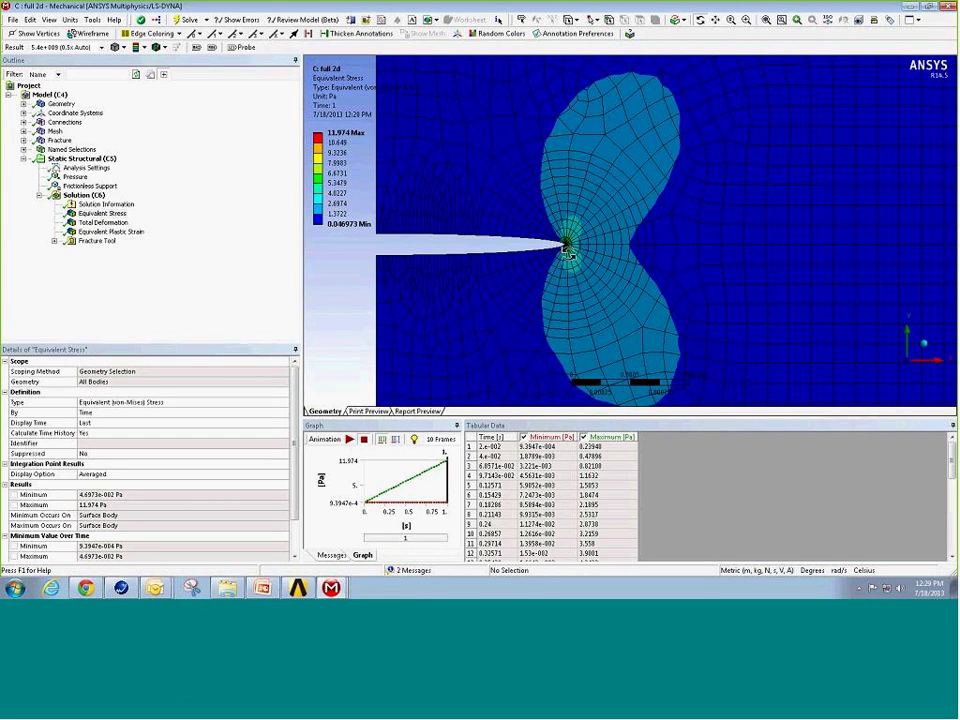
{"action": "left_click", "coordinate": [343, 143]}
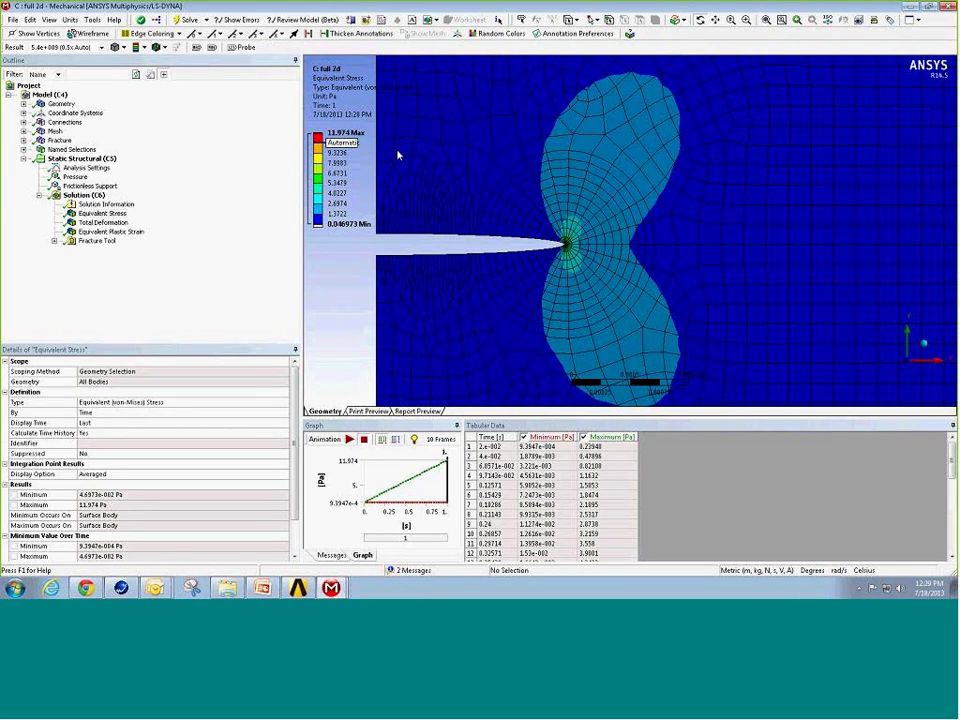
{"action": "left_click", "coordinate": [441, 163]}
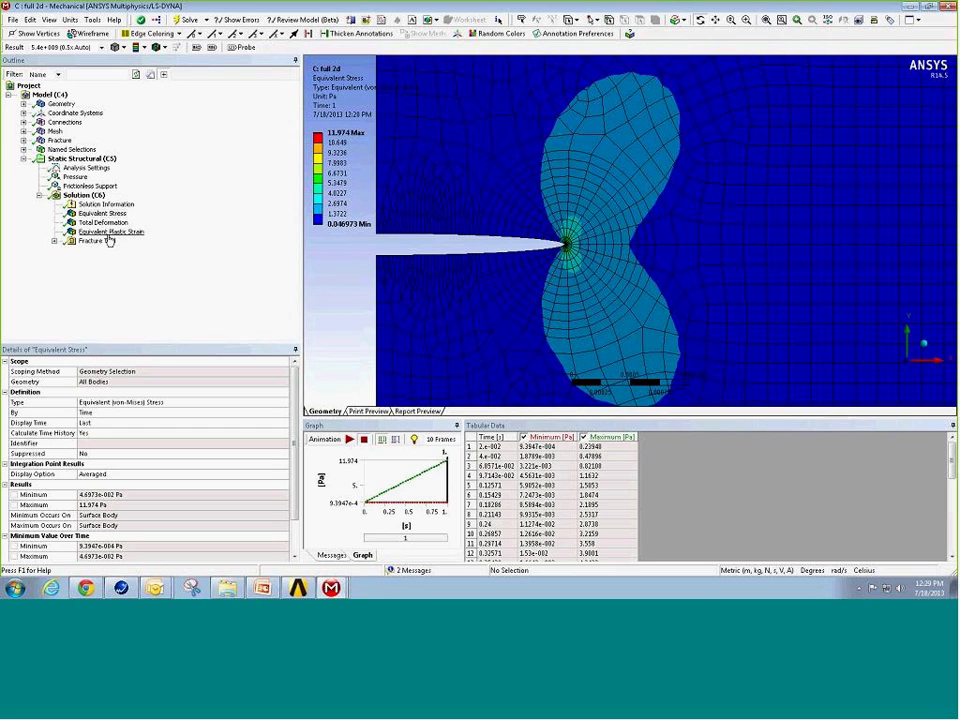
- Review the results available for insertion under Solution and the Fracture Tool, including J-Integral, SIFS and VCCT results
{"action": "right_click", "coordinate": [85, 195]}
{"action": "mouse_move", "coordinate": [150, 201]}
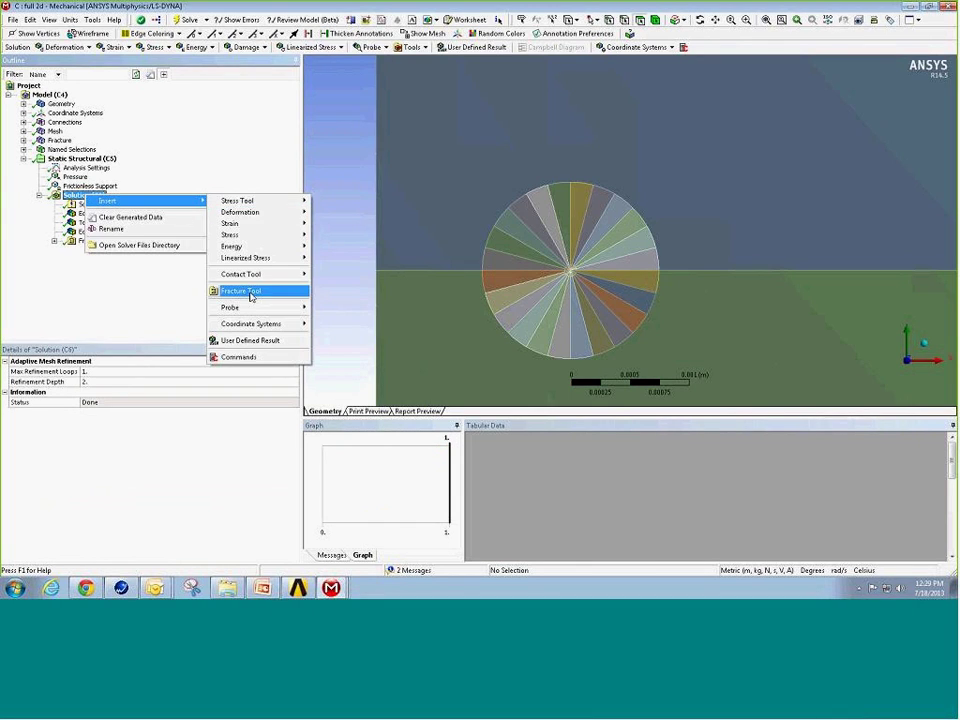
{"action": "left_click", "coordinate": [100, 263]}
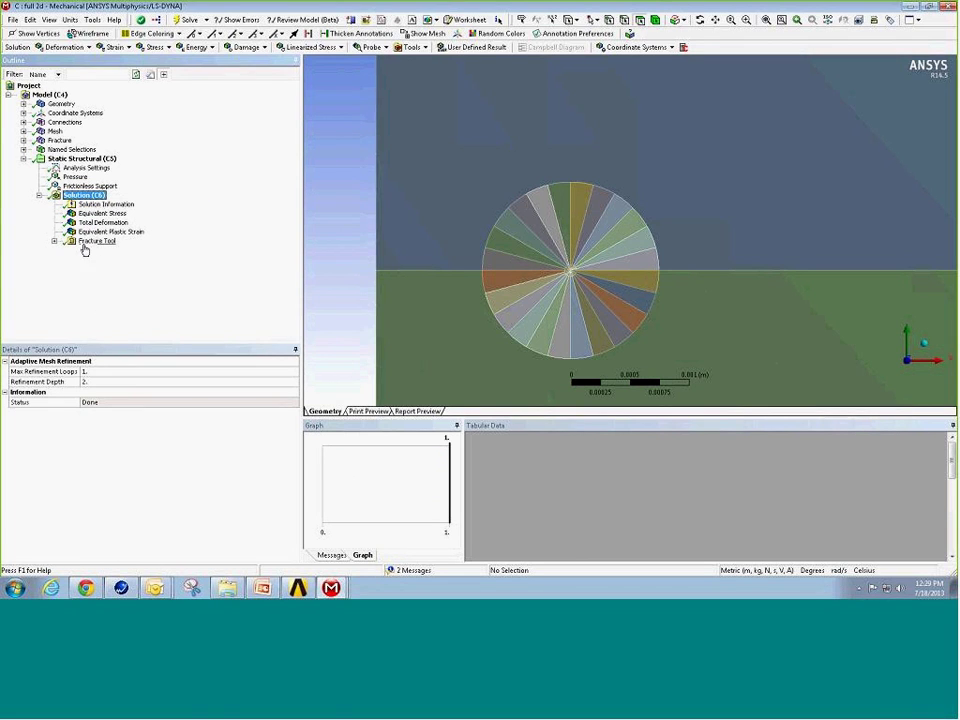
{"action": "right_click", "coordinate": [102, 246]}
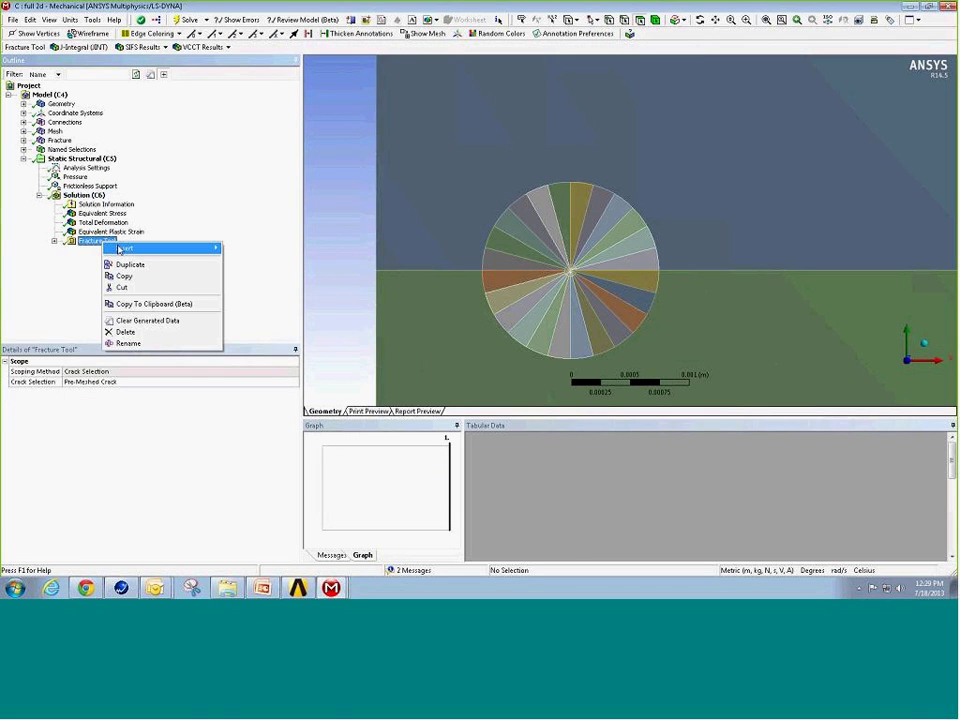
{"action": "mouse_move", "coordinate": [133, 250]}
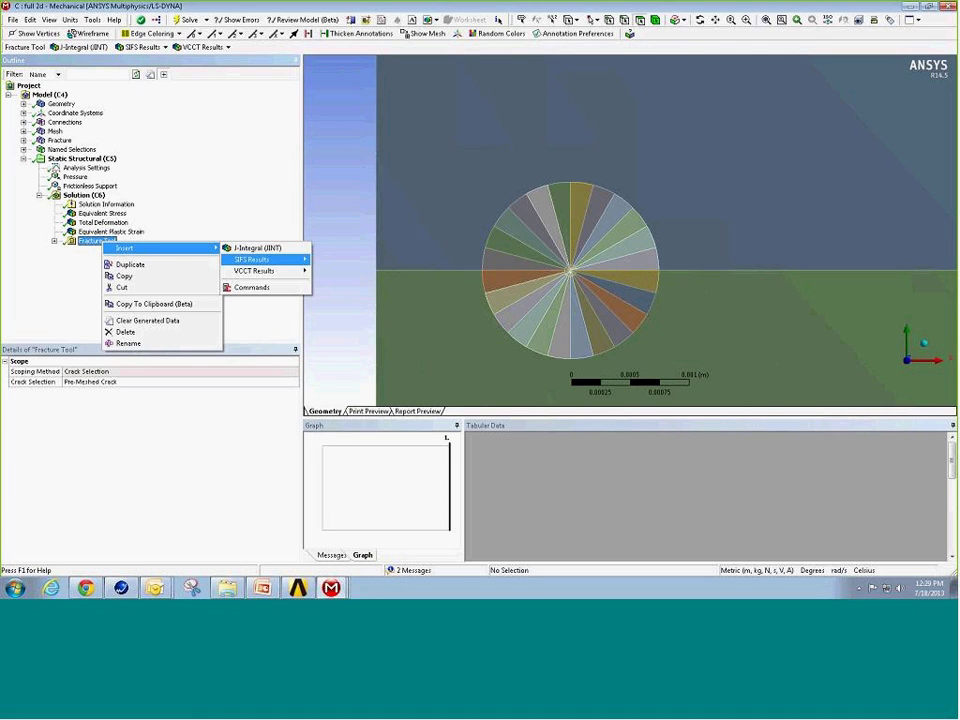
{"action": "mouse_move", "coordinate": [253, 265]}
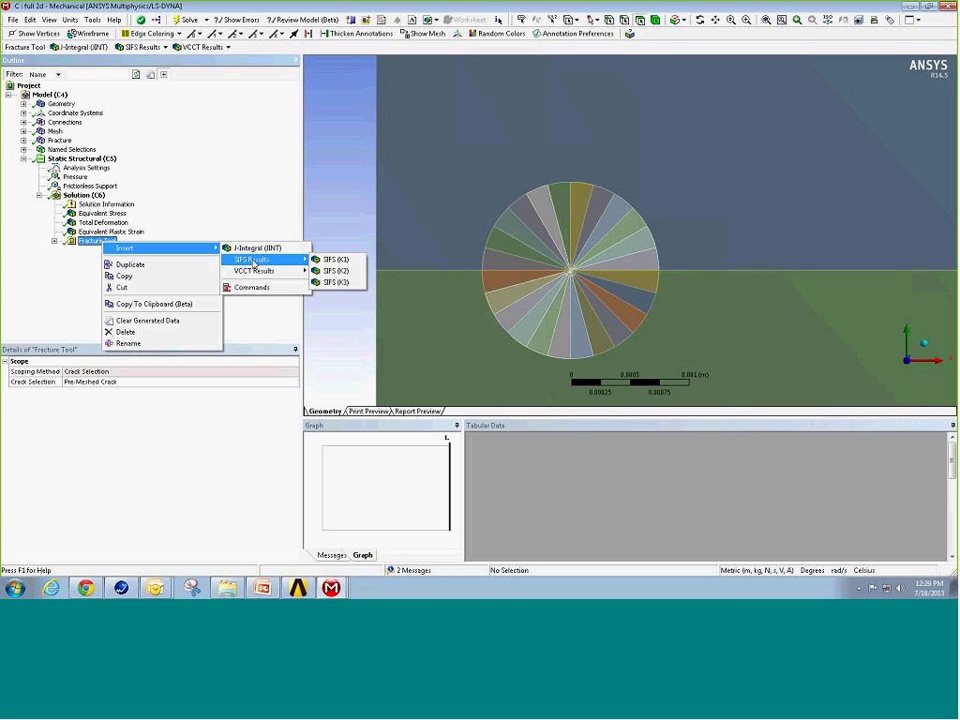
{"action": "mouse_move", "coordinate": [258, 272]}
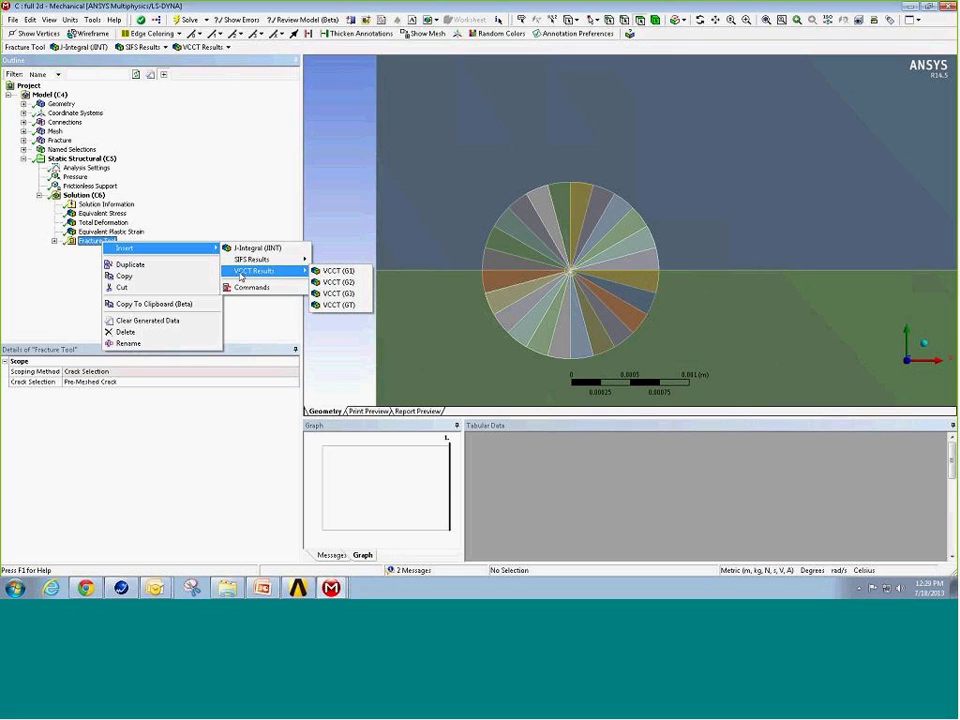
- View the Fracture Tool's SIFS (K1) result and the mesh around the crack tip
{"action": "left_click", "coordinate": [86, 261]}
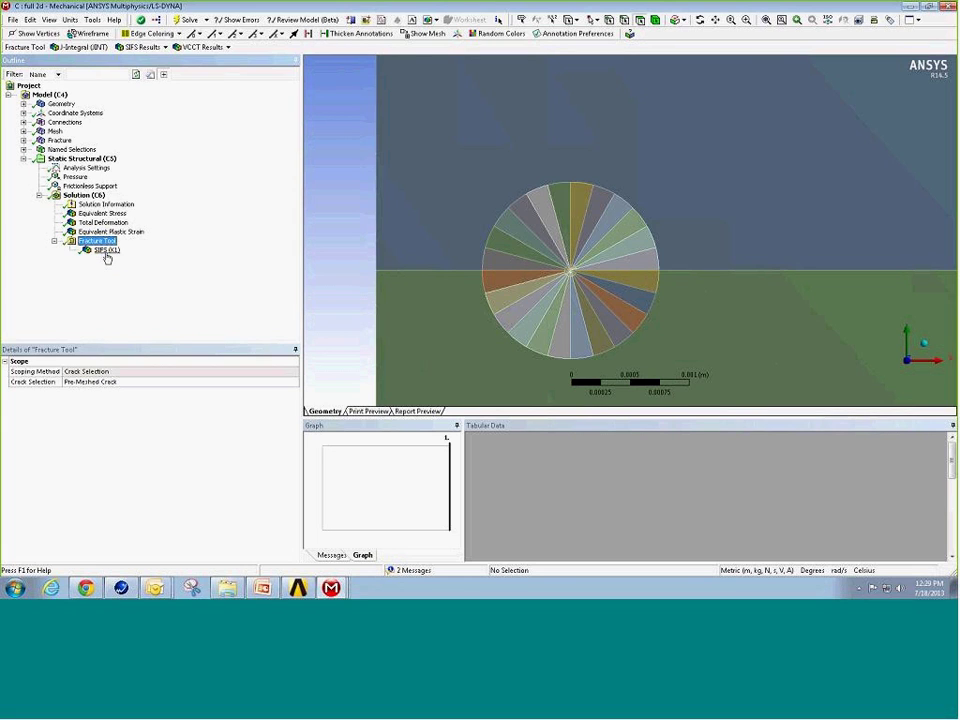
{"action": "left_click", "coordinate": [106, 252]}
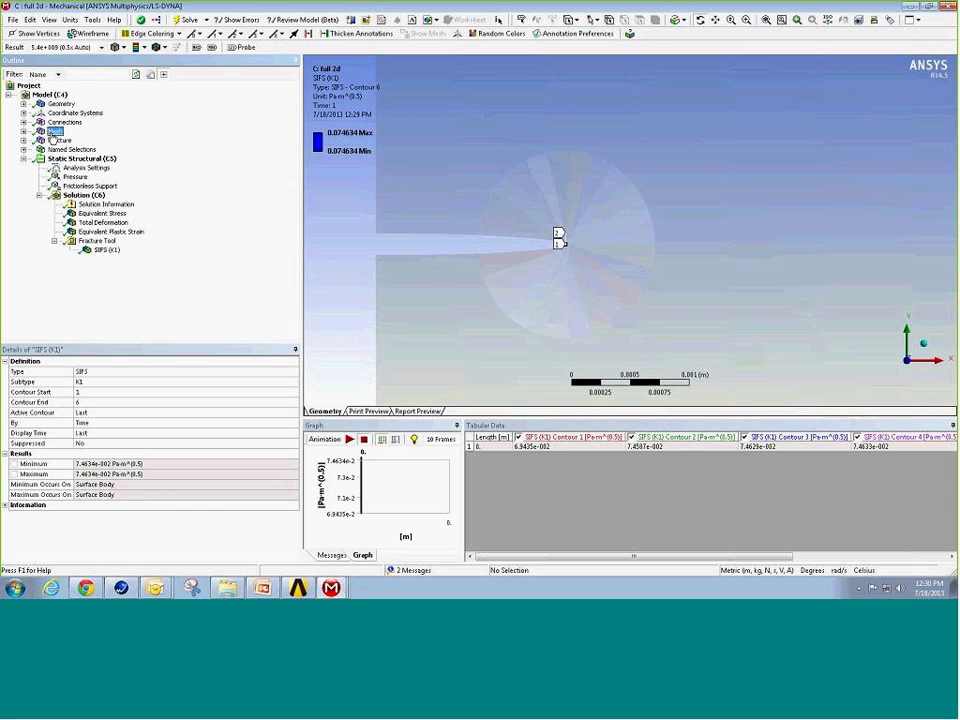
{"action": "left_click", "coordinate": [54, 131]}
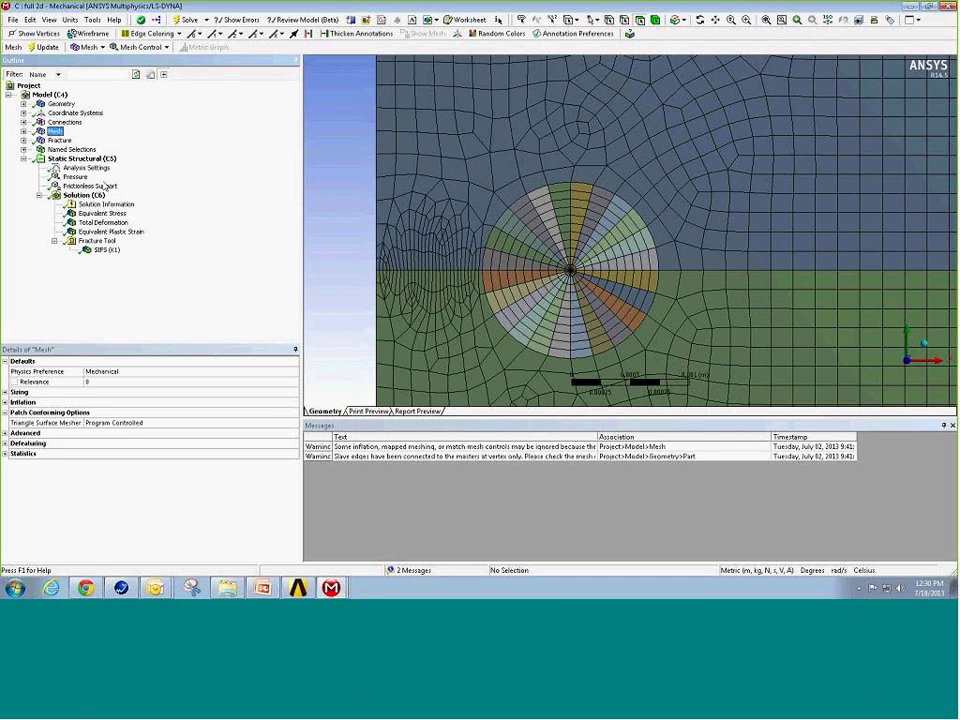
- Expand Fracture and review the definition of the Pre-Meshed Crack, including its solution contours
{"action": "left_click", "coordinate": [57, 140]}
{"action": "left_click", "coordinate": [23, 140]}
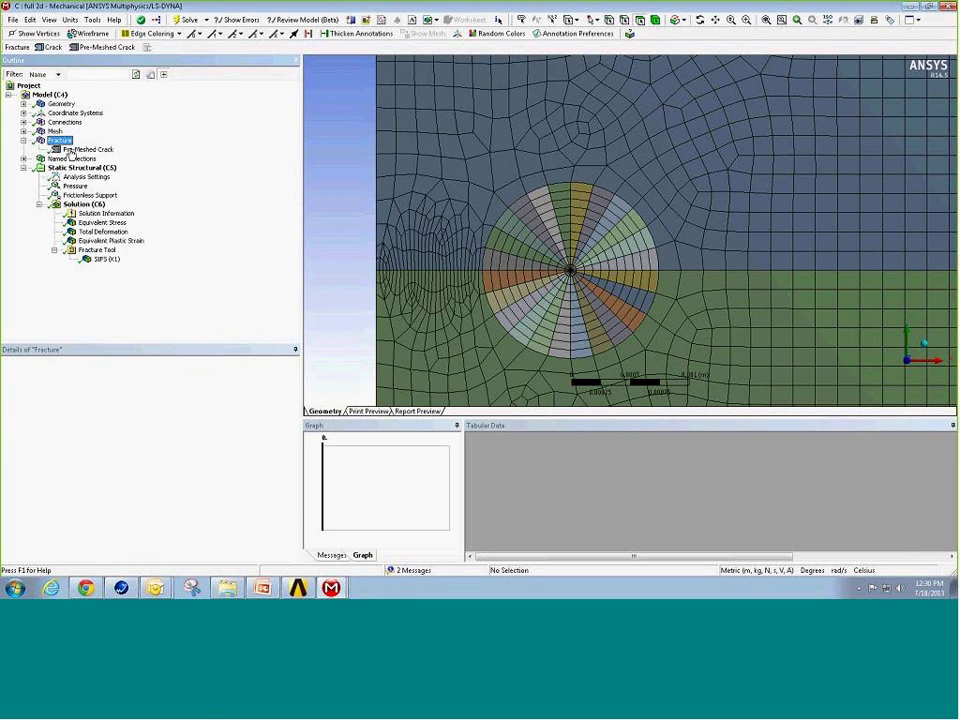
{"action": "left_click", "coordinate": [87, 149]}
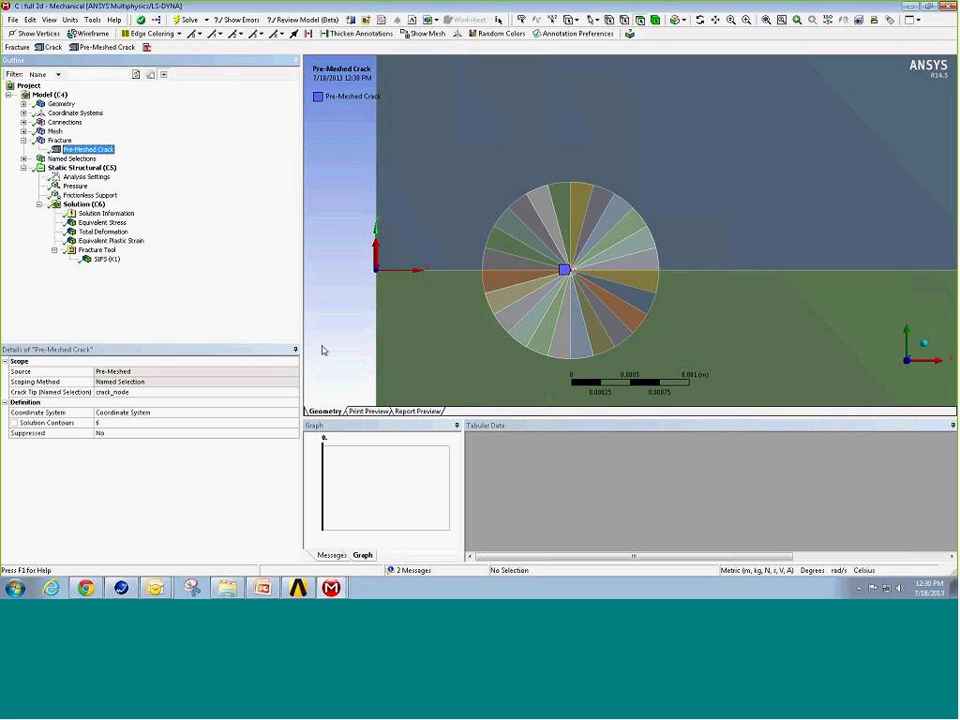
- Return to the SIFS (K1) result and read its tabular values across all contours
{"action": "left_click", "coordinate": [108, 259]}
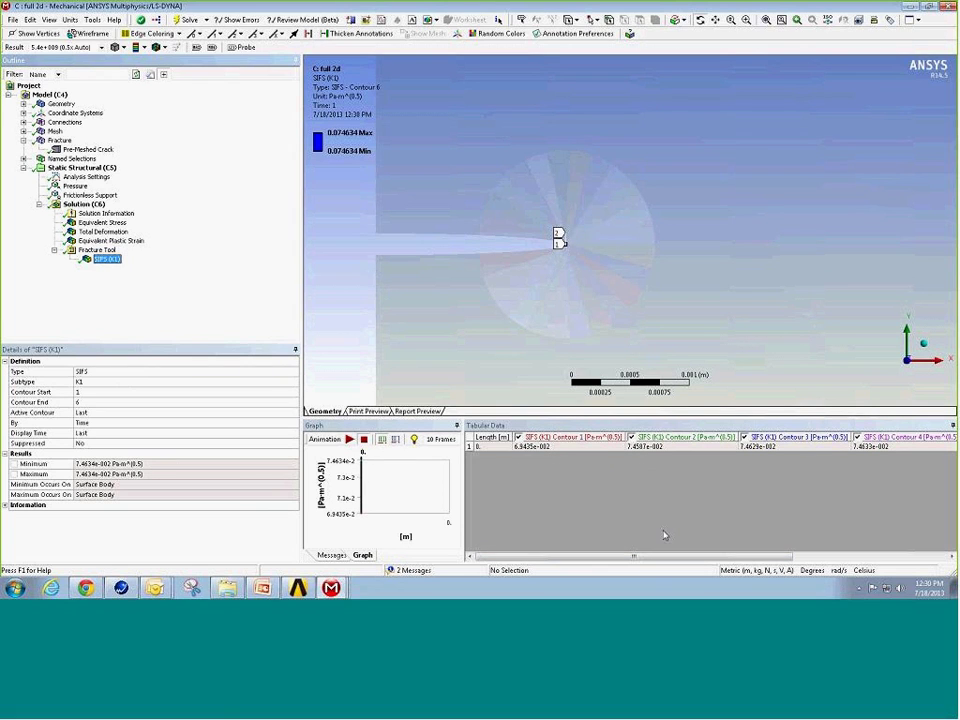
{"action": "left_click_drag", "start_coordinate": [647, 558], "coordinate": [828, 558]}
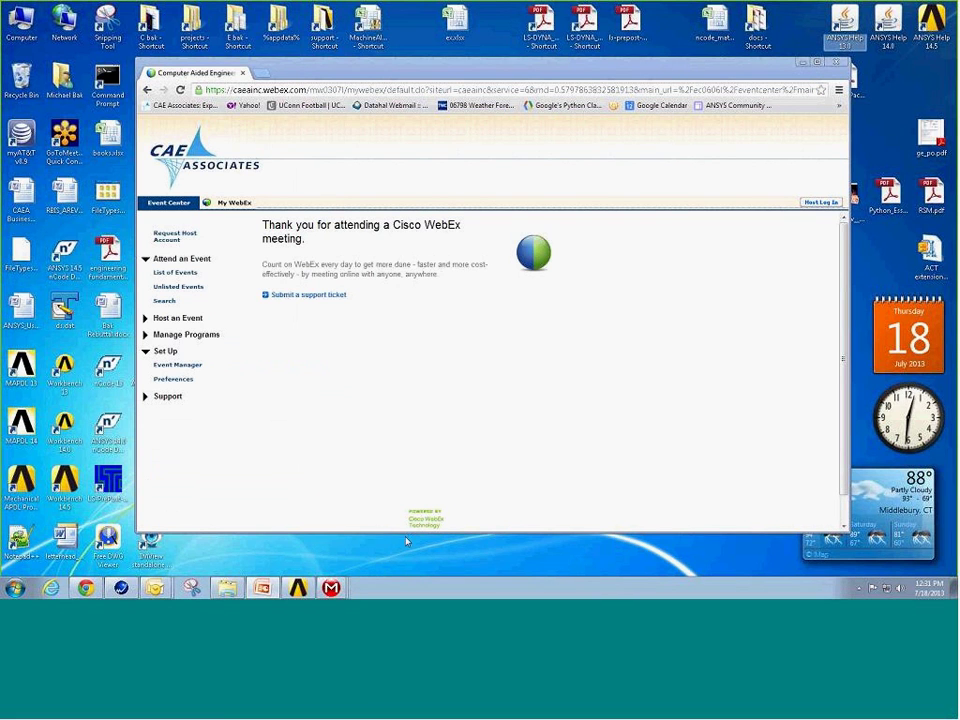
- Switch to the 3d initial model in its Mechanical window and maximize the window
{"action": "left_click", "coordinate": [331, 588]}
{"action": "left_click", "coordinate": [331, 544]}
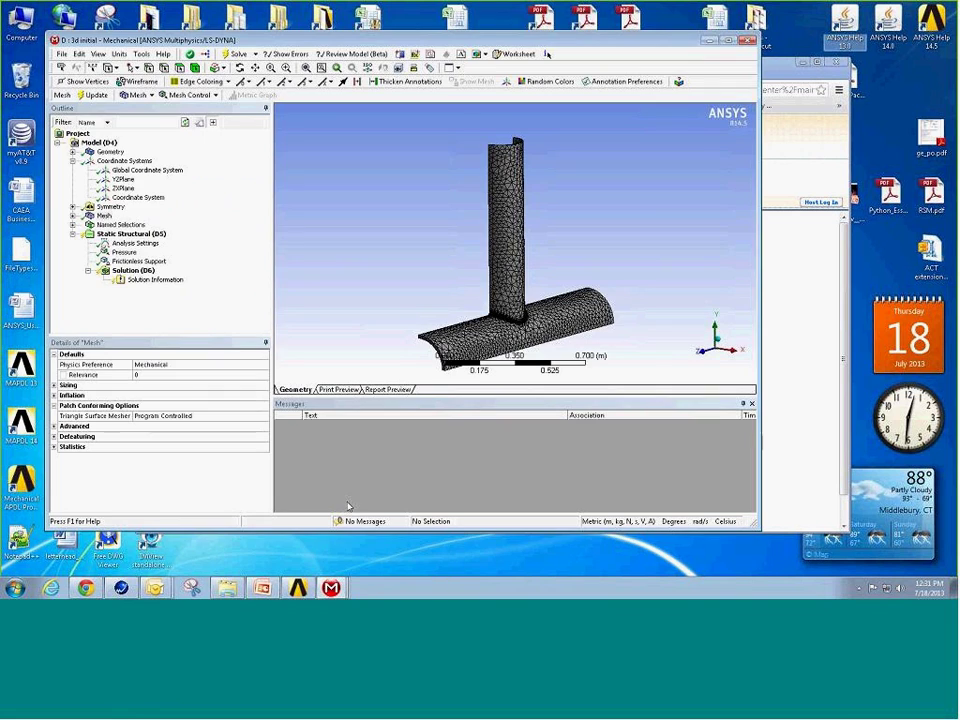
{"action": "left_click_drag", "start_coordinate": [589, 46], "coordinate": [609, 16]}
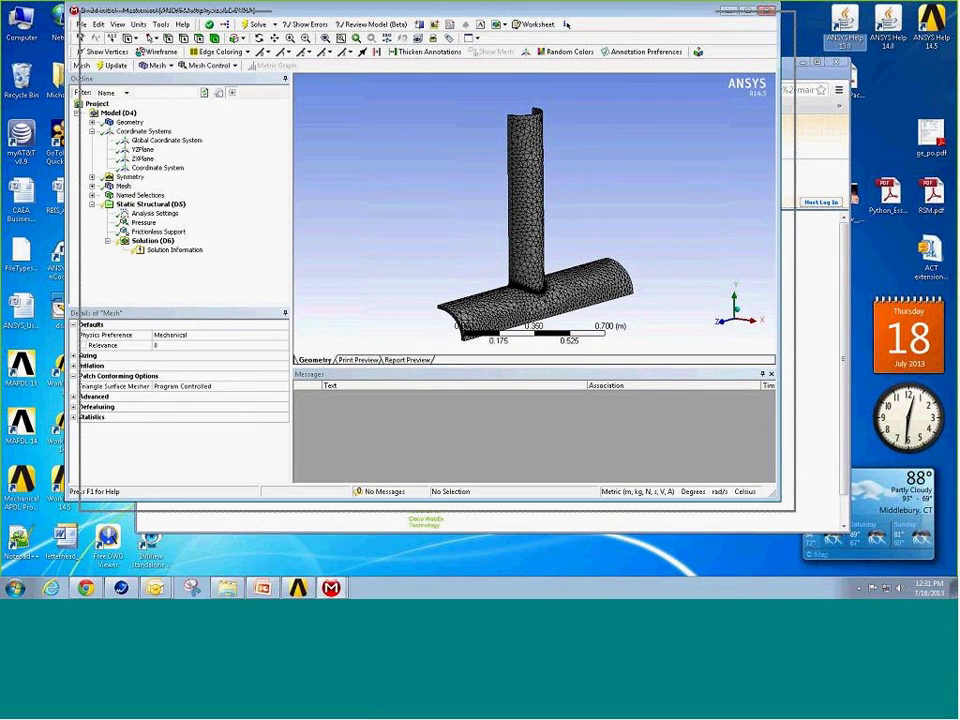
{"action": "double_click", "coordinate": [637, 16]}
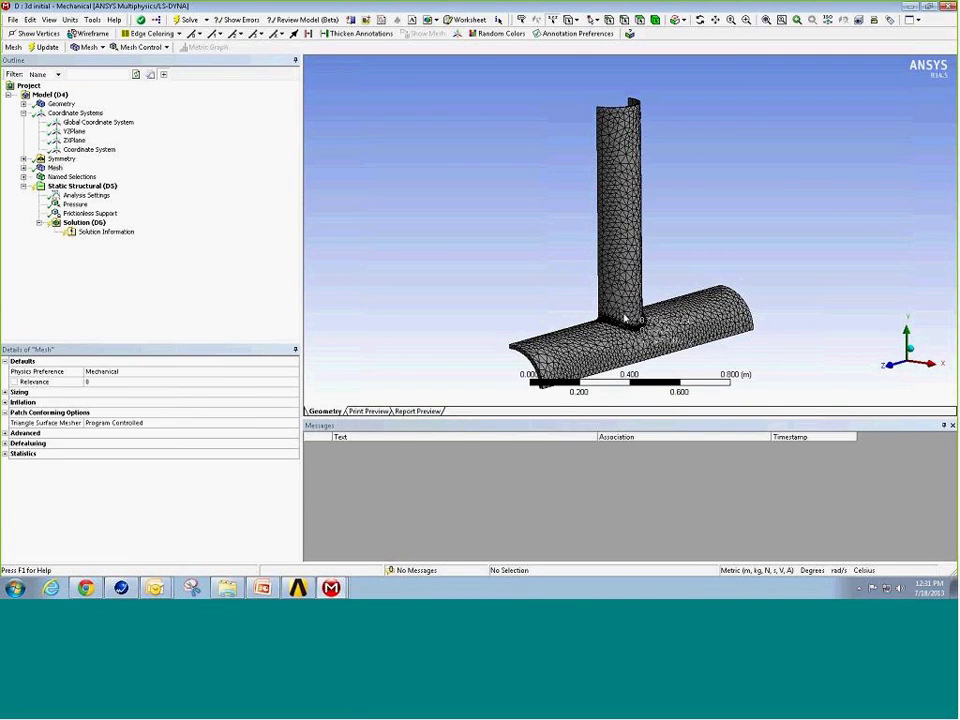
- Inspect the refined mesh at the junction of the two pipes, and display the whole model's geometry without the mesh
{"action": "scroll", "coordinate": [652, 342], "scroll_direction": "up", "scroll_amount": 10}
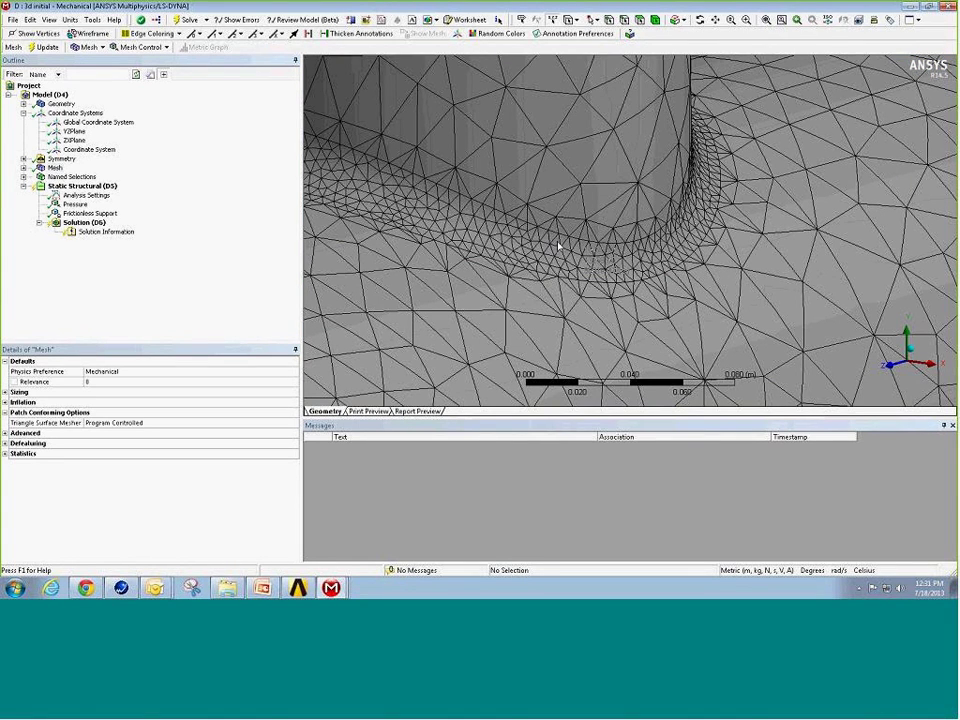
{"action": "middle_click_drag", "start_coordinate": [587, 218], "coordinate": [557, 204]}
{"action": "right_click", "coordinate": [557, 202]}
{"action": "left_click", "coordinate": [600, 270]}
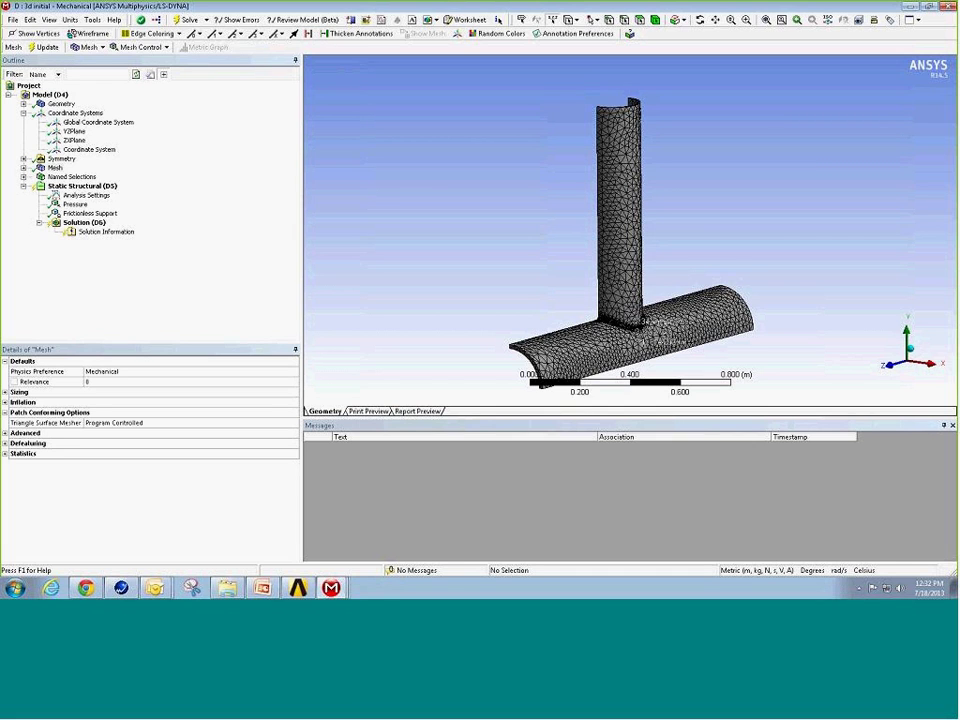
{"action": "left_click", "coordinate": [58, 103]}
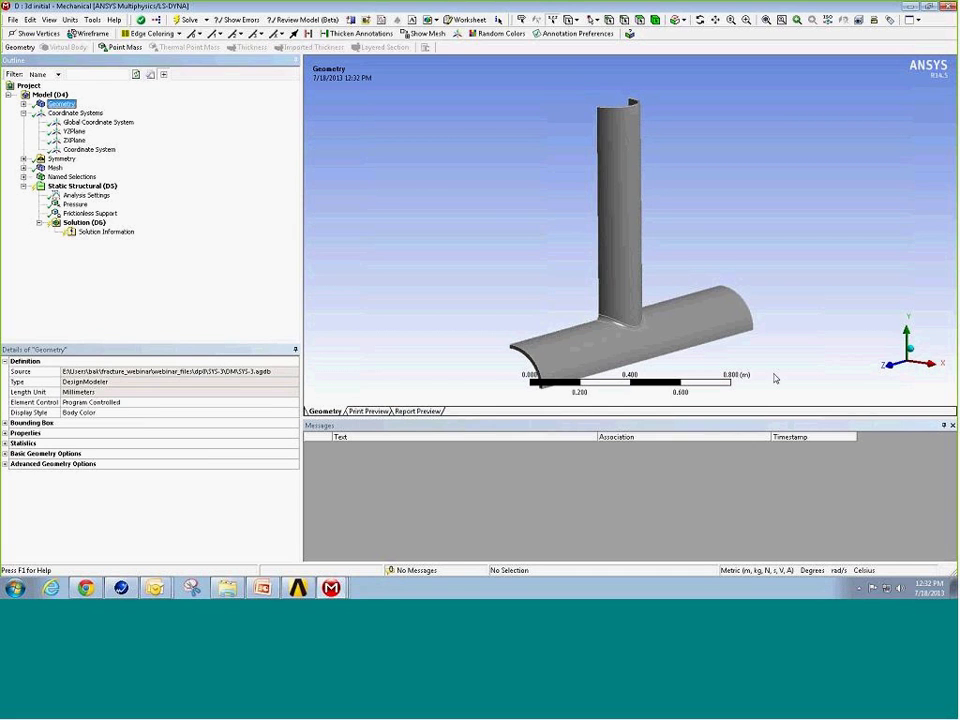
- Insert a coordinate system with its origin at the vertex on the fillet where the two pipes meet
{"action": "scroll", "coordinate": [649, 335], "scroll_direction": "up", "scroll_amount": 5}
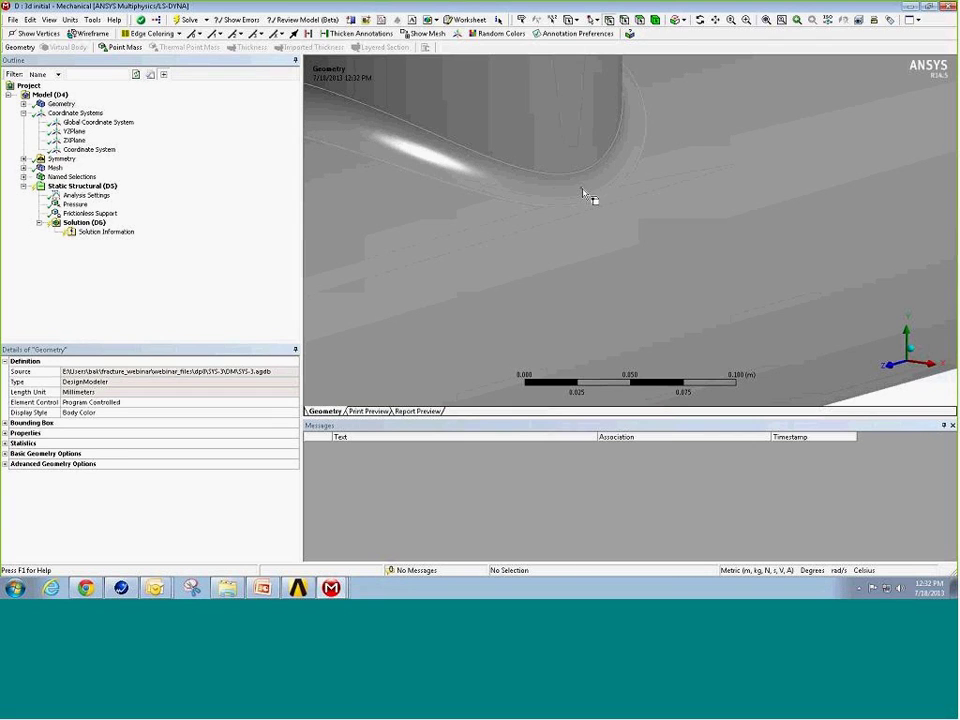
{"action": "left_click", "coordinate": [581, 189]}
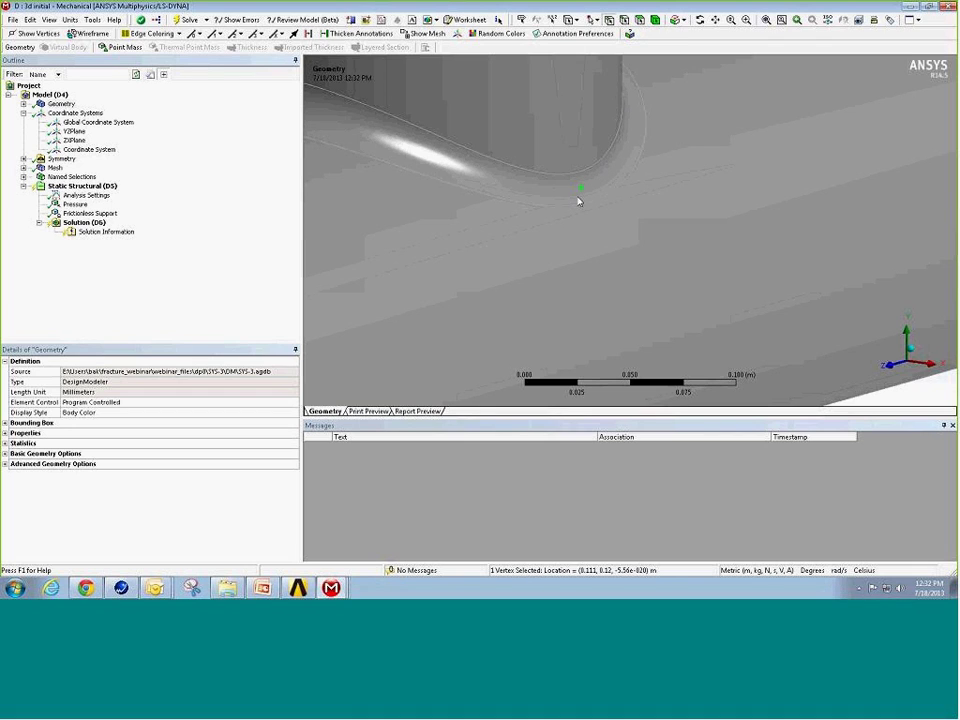
{"action": "right_click", "coordinate": [87, 114]}
{"action": "mouse_move", "coordinate": [107, 121]}
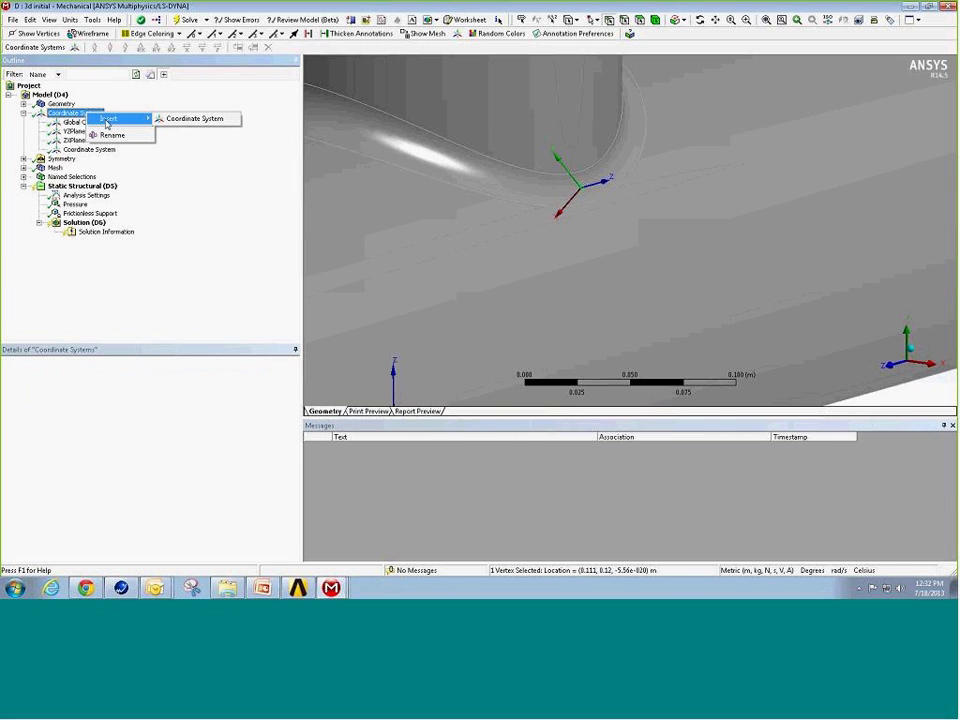
{"action": "left_click", "coordinate": [176, 119]}
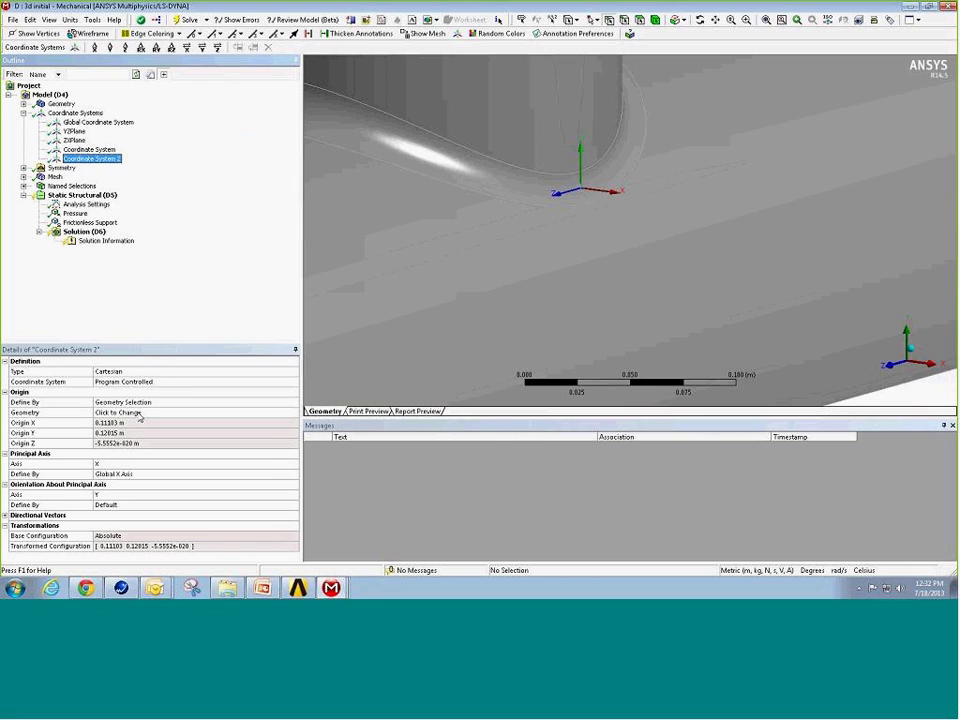
{"action": "left_click", "coordinate": [137, 414]}
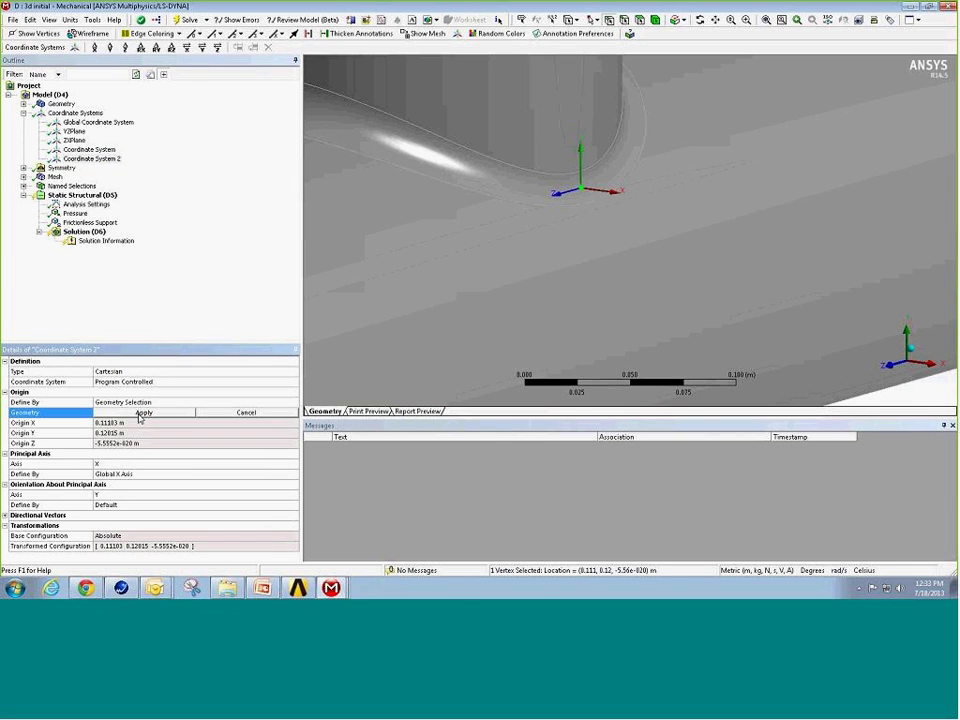
{"action": "left_click", "coordinate": [145, 416]}
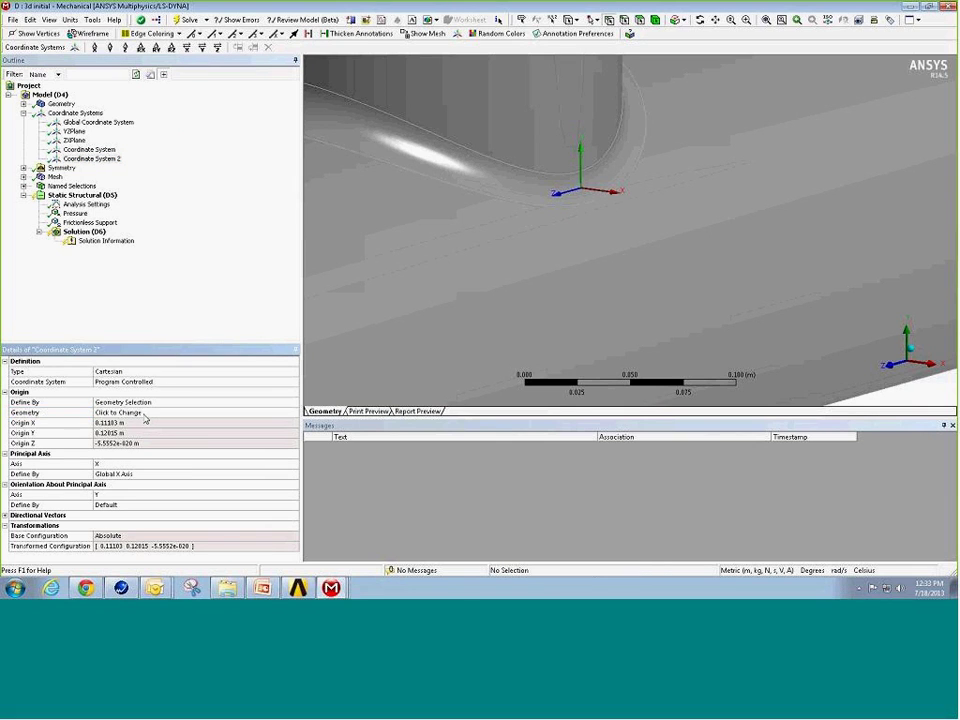
{"action": "left_click", "coordinate": [145, 416]}
- Set the new coordinate system's principal X axis to be defined by Hit Point Normal
{"action": "left_click", "coordinate": [147, 476]}
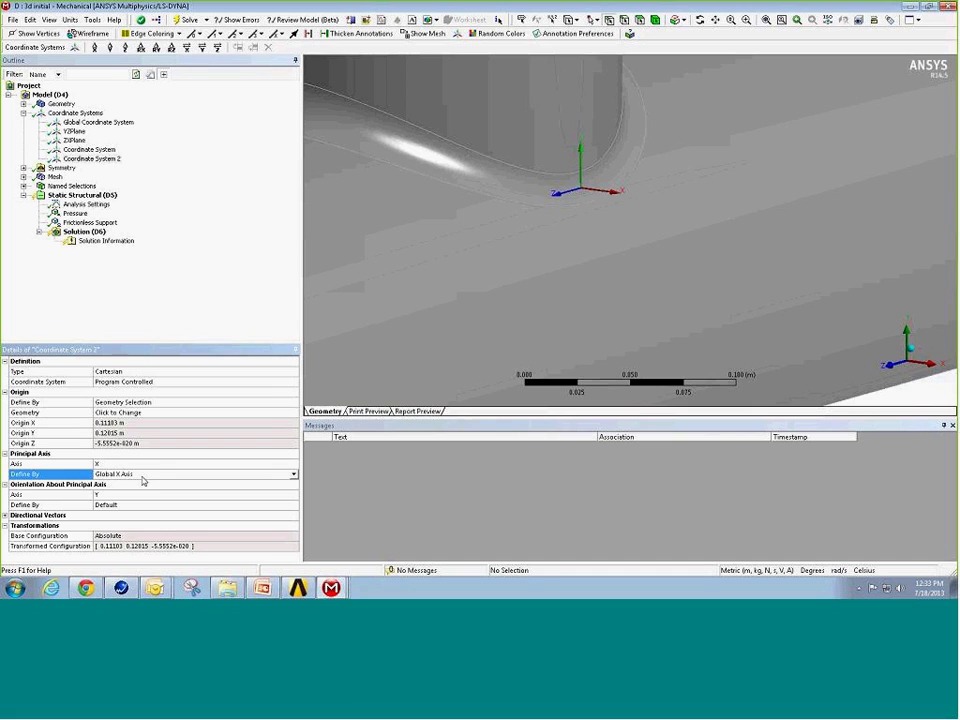
{"action": "left_click", "coordinate": [293, 474]}
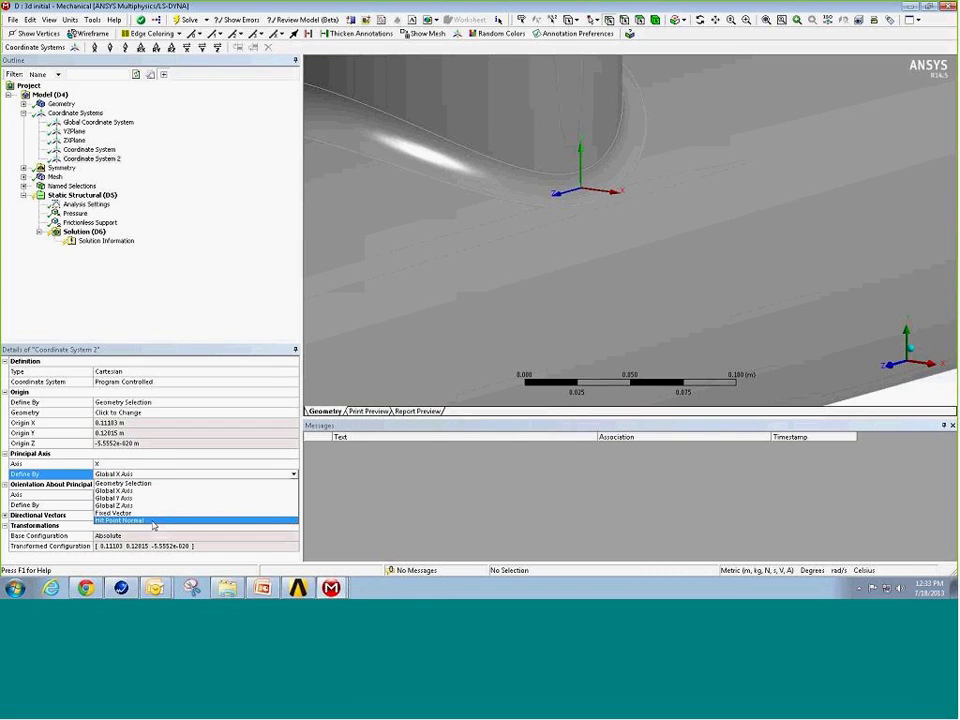
{"action": "left_click", "coordinate": [153, 521]}
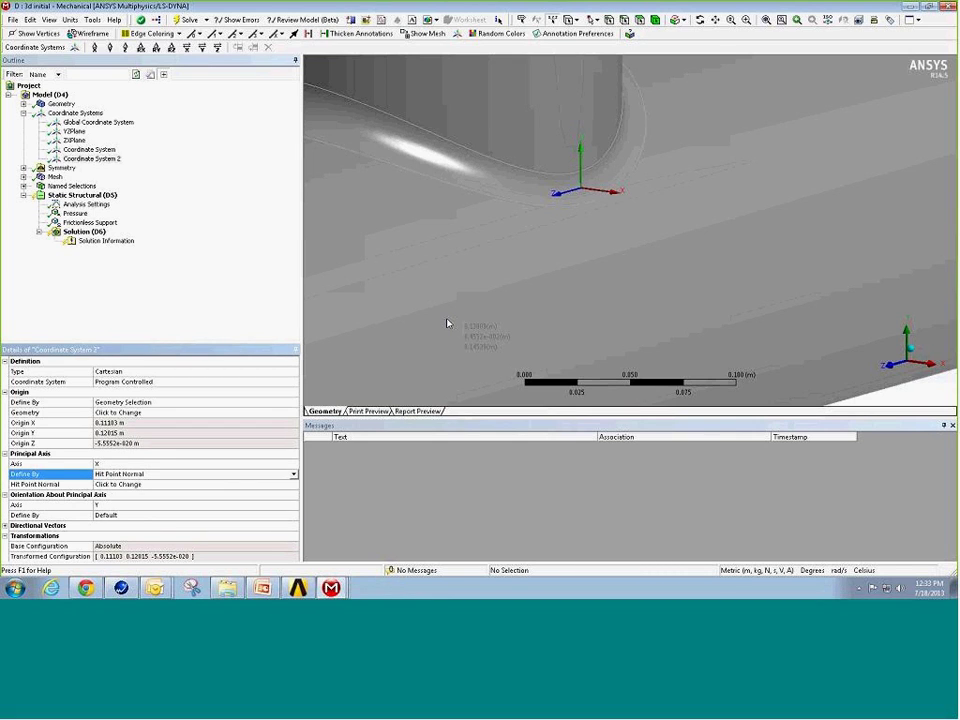
- Apply a hit point on the outer pipe surface near the fillet as the X-axis normal and check the axes' orientation
{"action": "middle_click_drag", "start_coordinate": [450, 315], "coordinate": [491, 306]}
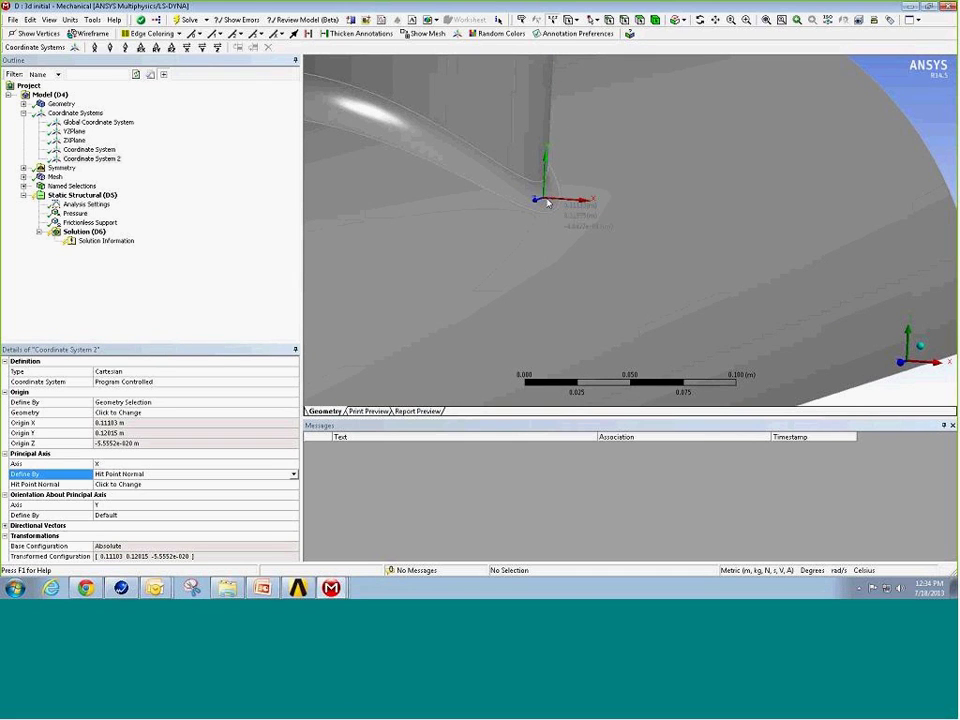
{"action": "left_click", "coordinate": [130, 484]}
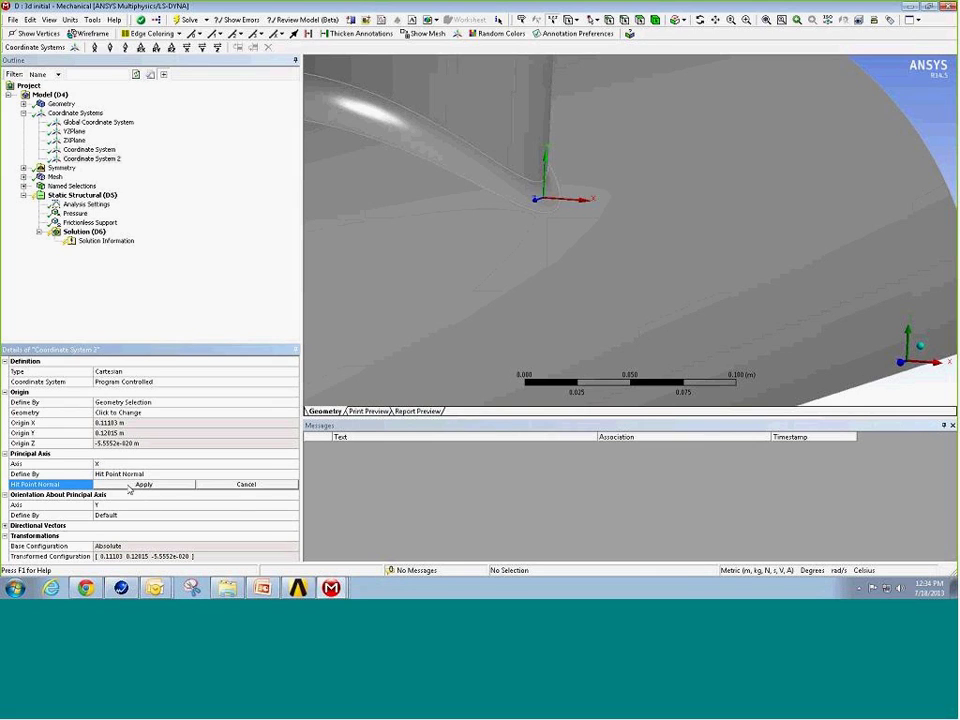
{"action": "middle_click_drag", "start_coordinate": [384, 212], "coordinate": [519, 279]}
{"action": "right_click", "coordinate": [519, 279]}
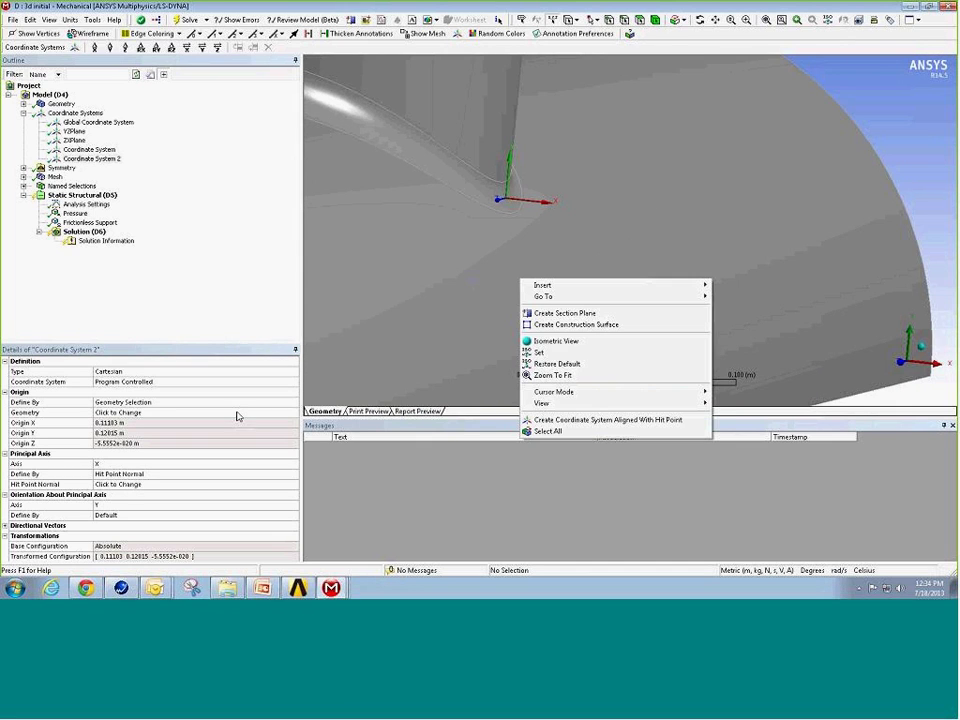
{"action": "left_click", "coordinate": [184, 482]}
{"action": "left_click", "coordinate": [124, 484]}
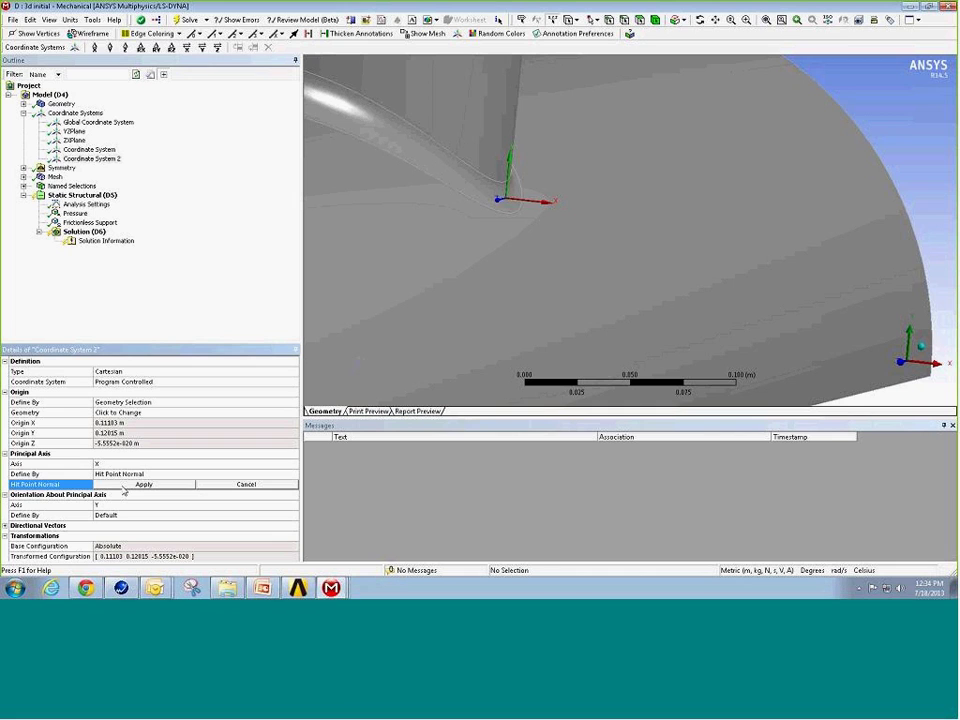
{"action": "left_click", "coordinate": [143, 484]}
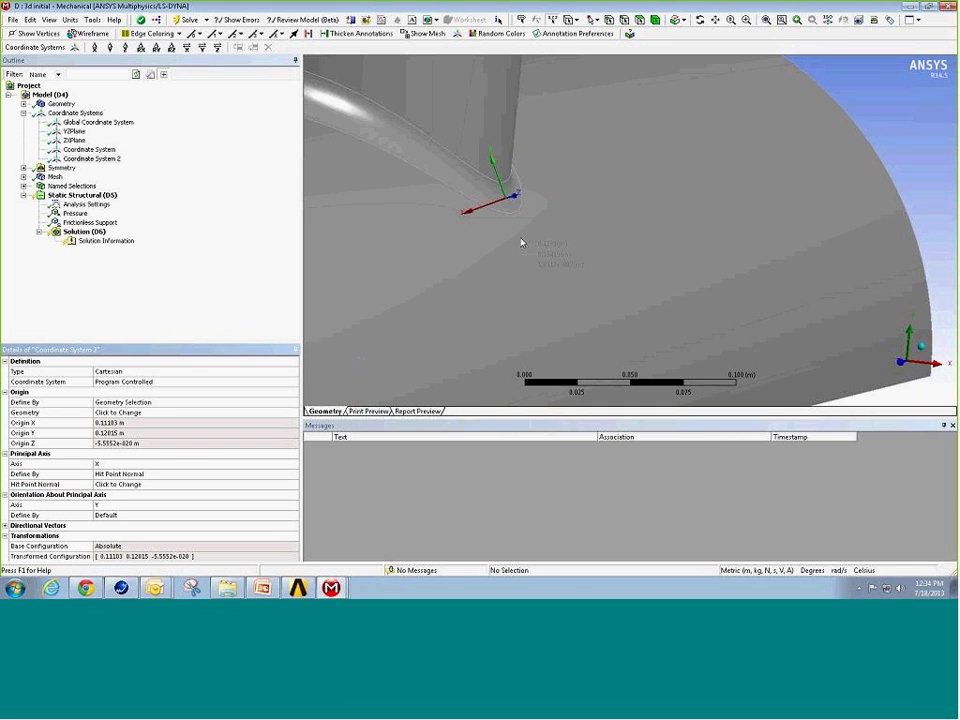
{"action": "mouse_move", "coordinate": [520, 247]}
{"action": "middle_mouse_down"}
{"action": "mouse_move", "coordinate": [549, 255]}
{"action": "mouse_move", "coordinate": [505, 250]}
{"action": "middle_mouse_up"}
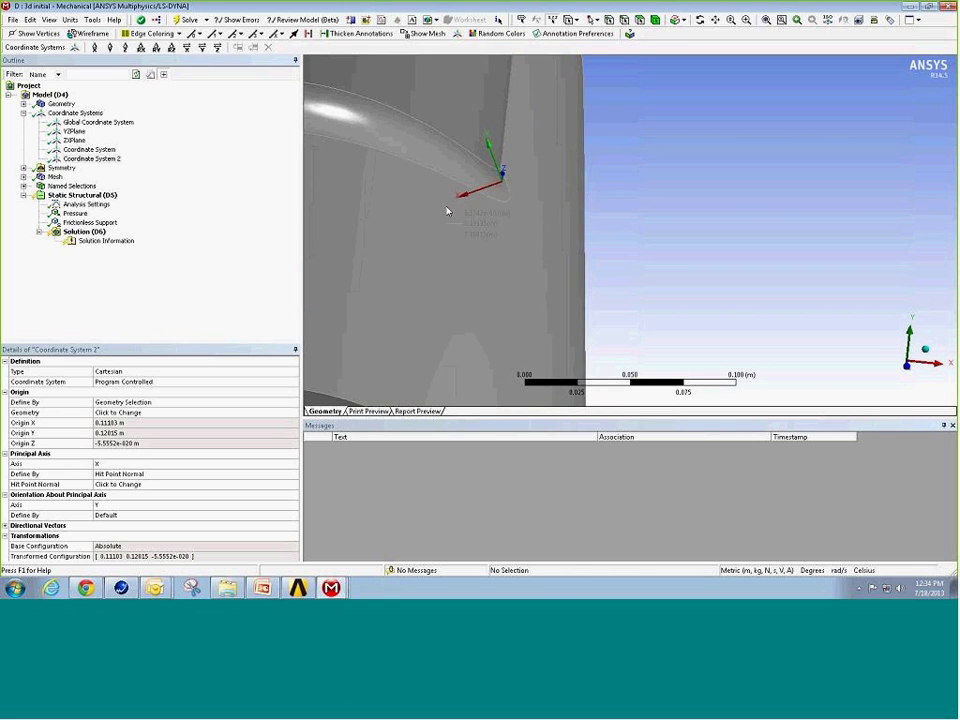
{"action": "middle_click_drag", "start_coordinate": [446, 206], "coordinate": [420, 245]}
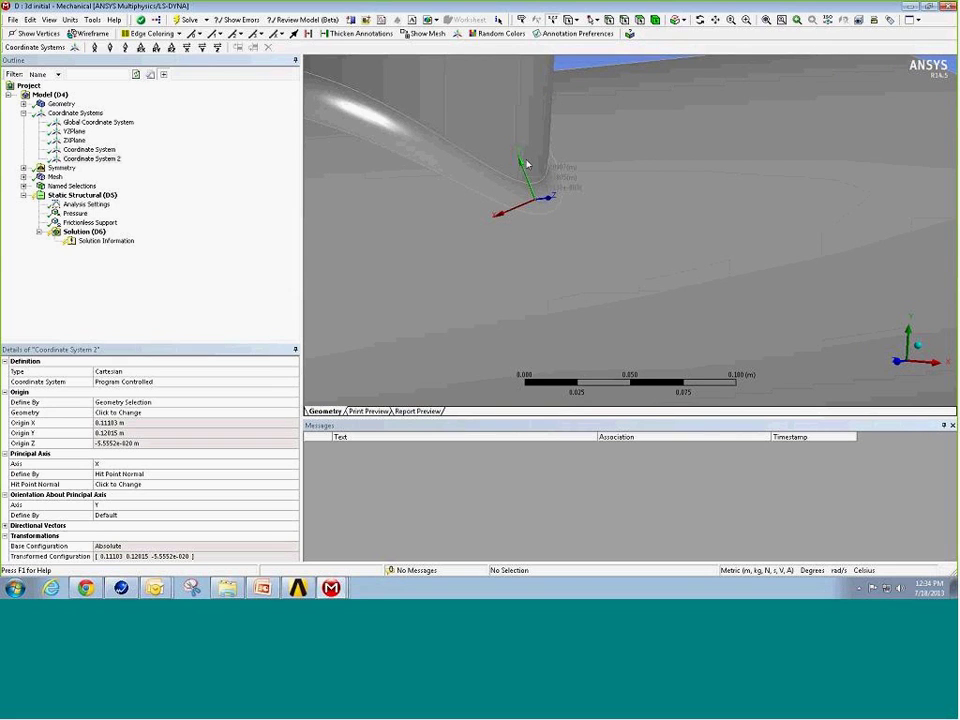
{"action": "mouse_move", "coordinate": [551, 229]}
{"action": "middle_mouse_down"}
{"action": "mouse_move", "coordinate": [521, 231]}
{"action": "mouse_move", "coordinate": [550, 216]}
{"action": "middle_mouse_up"}
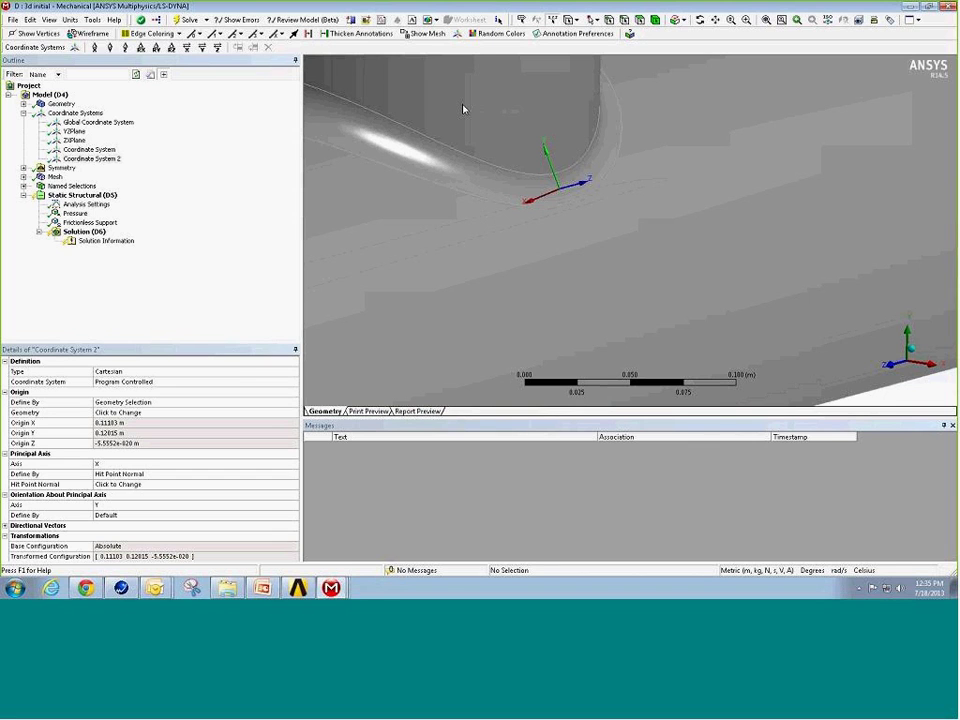
- Insert a Fracture object under the model and add a Crack to it
{"action": "left_click", "coordinate": [54, 178]}
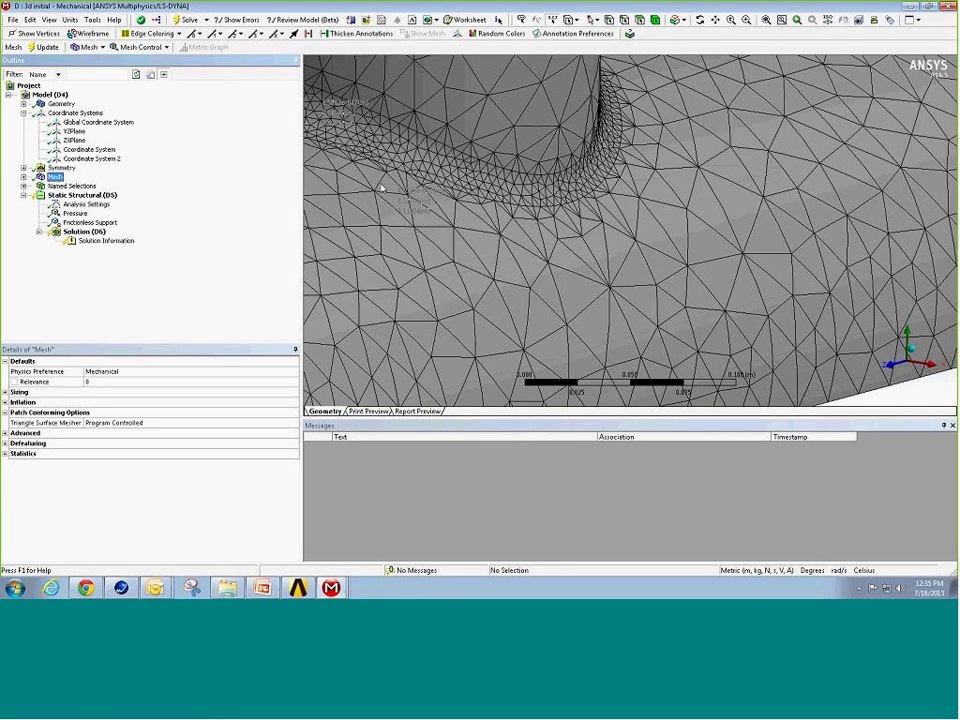
{"action": "right_click", "coordinate": [50, 94]}
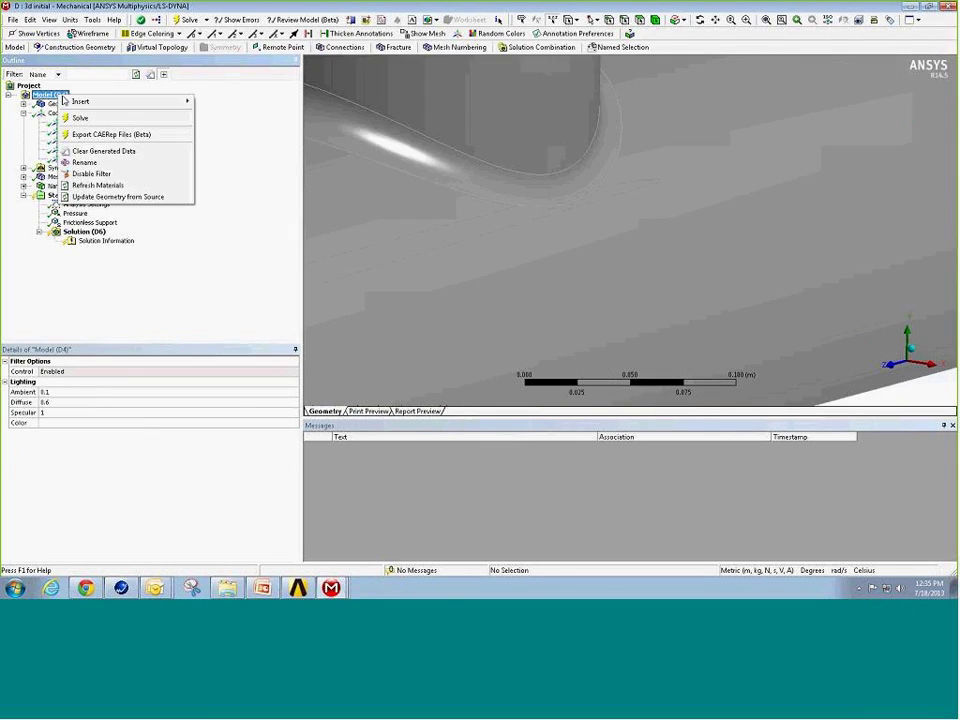
{"action": "mouse_move", "coordinate": [100, 101]}
{"action": "left_click", "coordinate": [218, 165]}
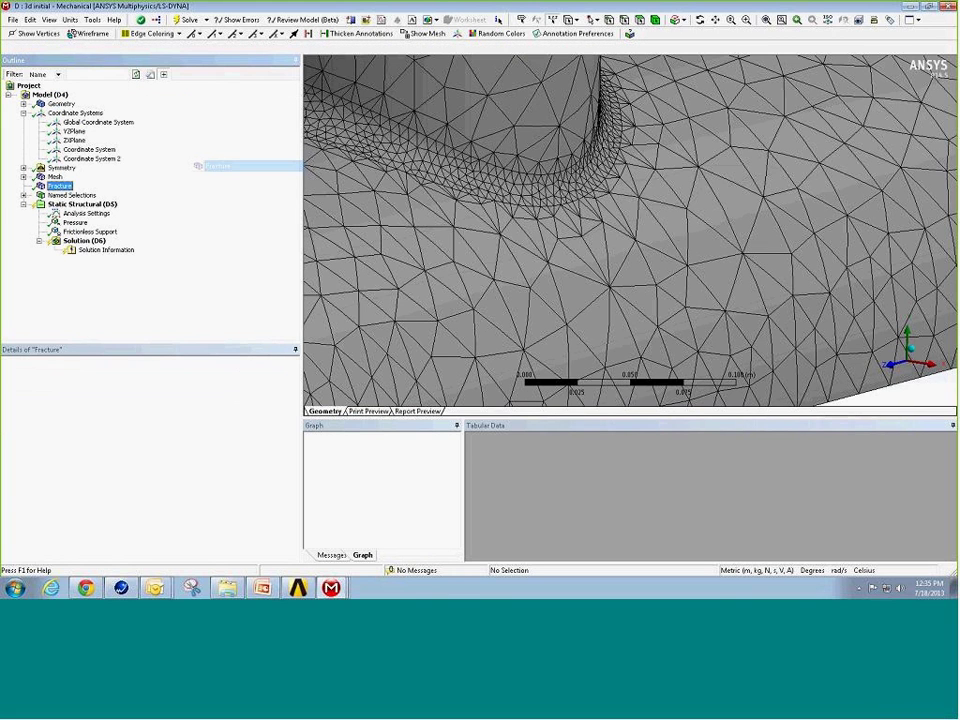
{"action": "right_click", "coordinate": [62, 187]}
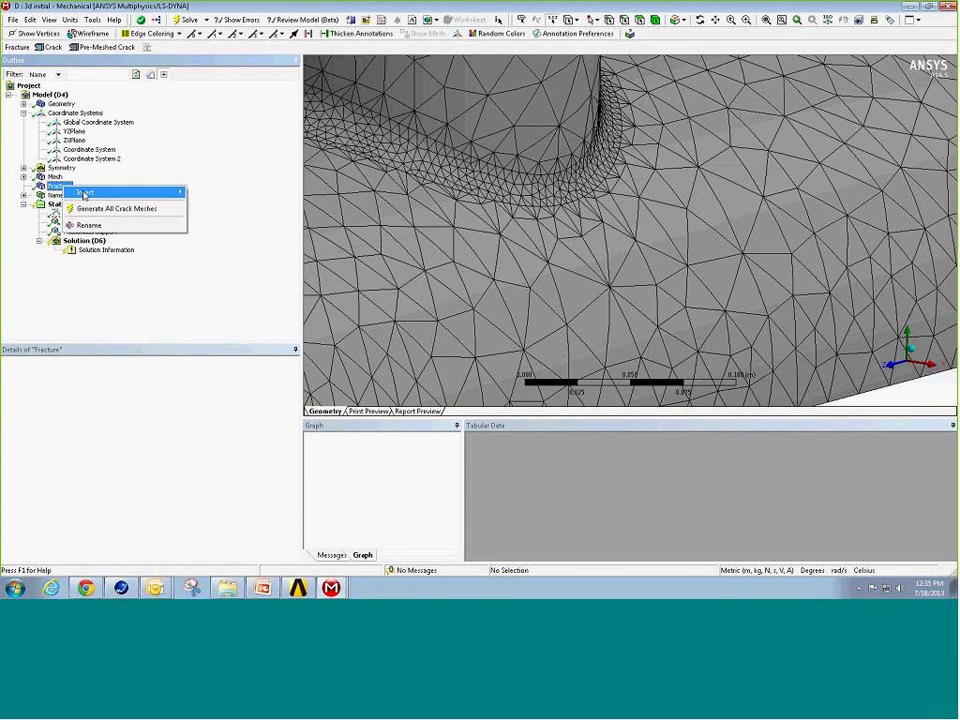
{"action": "mouse_move", "coordinate": [81, 191]}
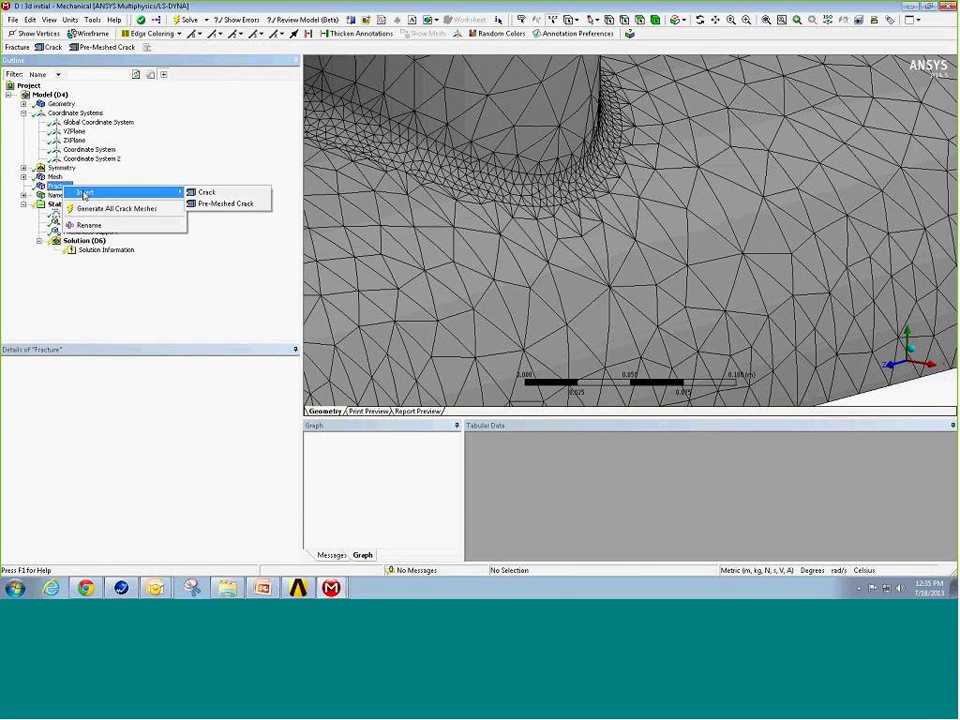
{"action": "left_click", "coordinate": [222, 195]}
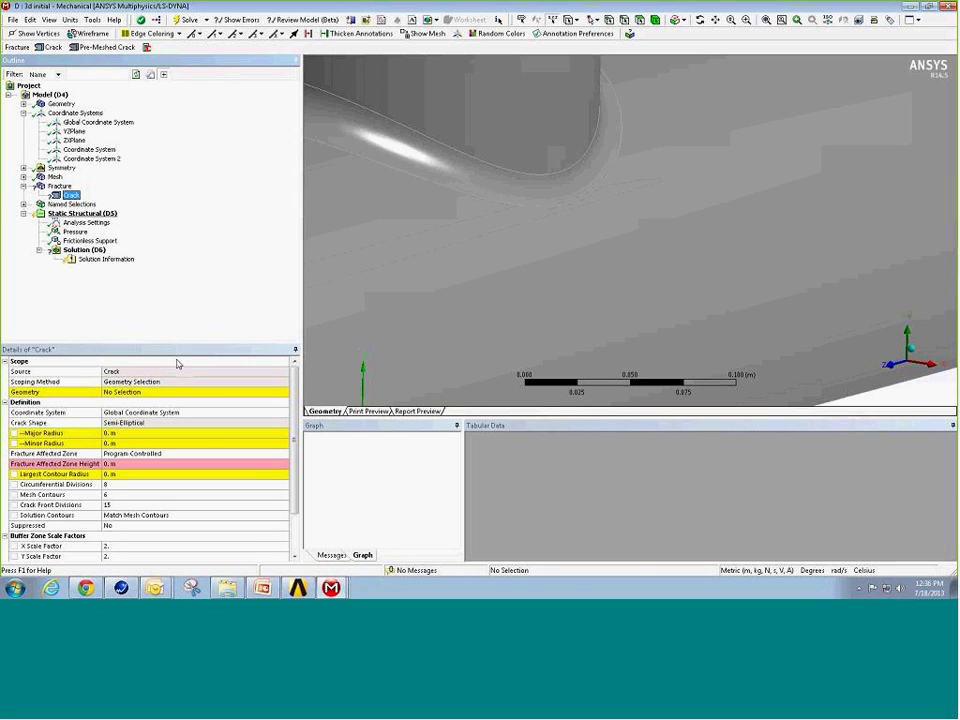
- Scope the crack's geometry to the pipe-junction body
{"action": "left_click_drag", "start_coordinate": [163, 341], "coordinate": [163, 302]}
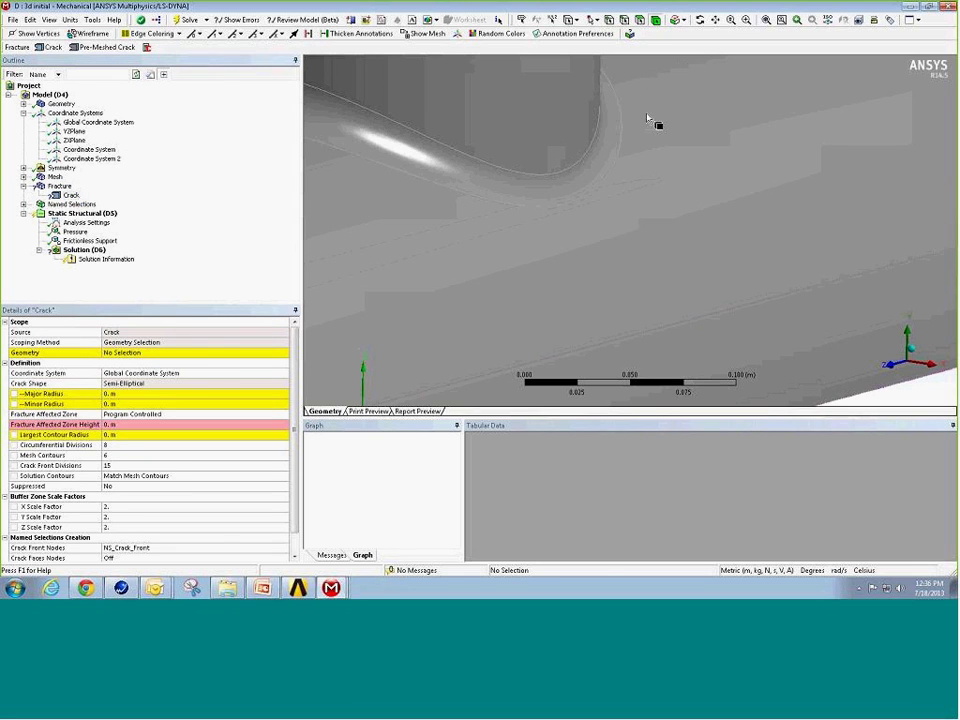
{"action": "left_click", "coordinate": [423, 320]}
{"action": "left_click", "coordinate": [189, 353]}
{"action": "left_click", "coordinate": [150, 353]}
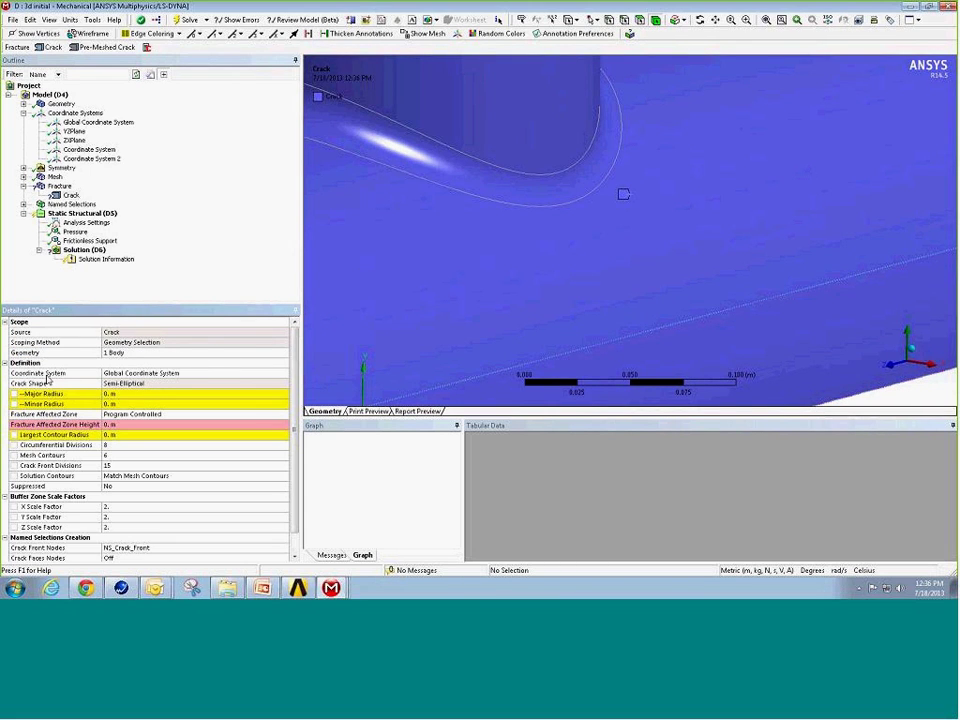
- Rename Coordinate System 2 as crack_csys
{"action": "left_click", "coordinate": [166, 374]}
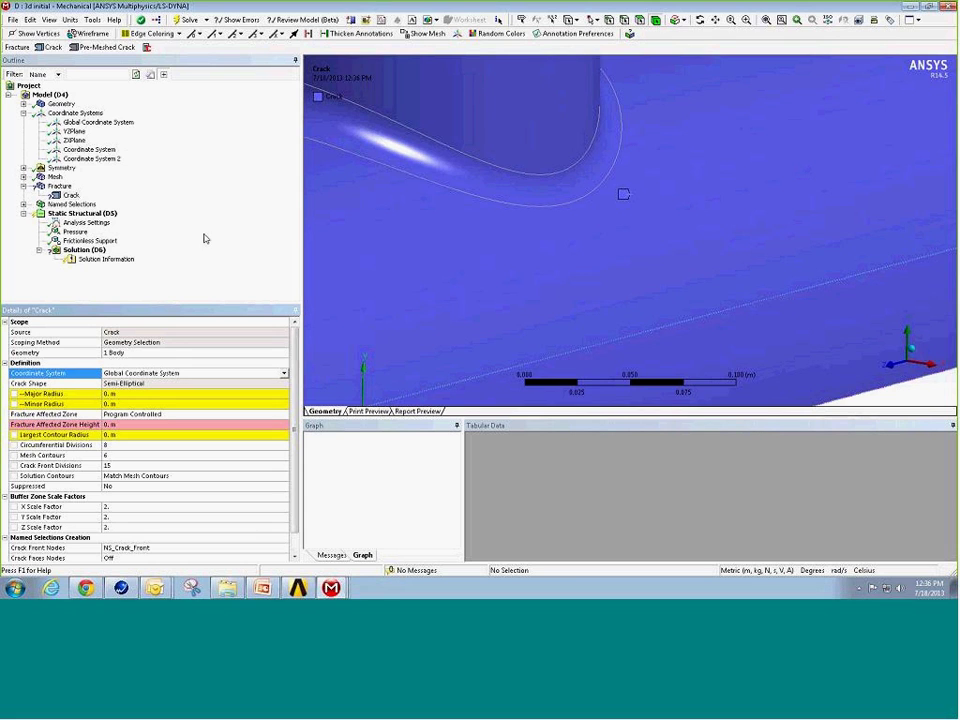
{"action": "right_click", "coordinate": [90, 159]}
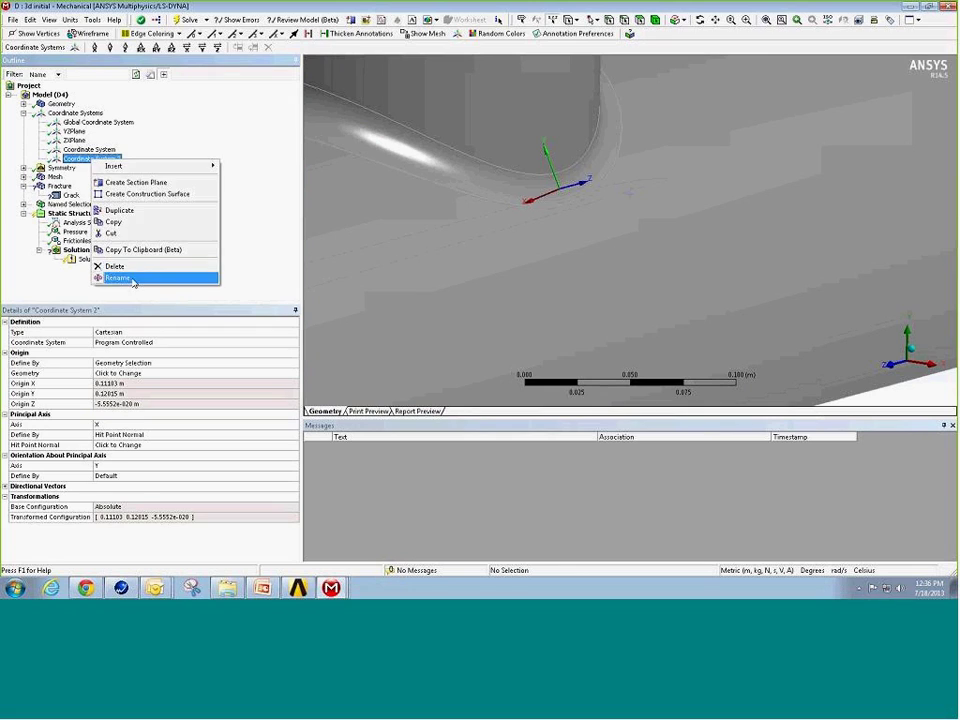
{"action": "left_click", "coordinate": [118, 278]}
{"action": "type", "text": "rack_csys"}
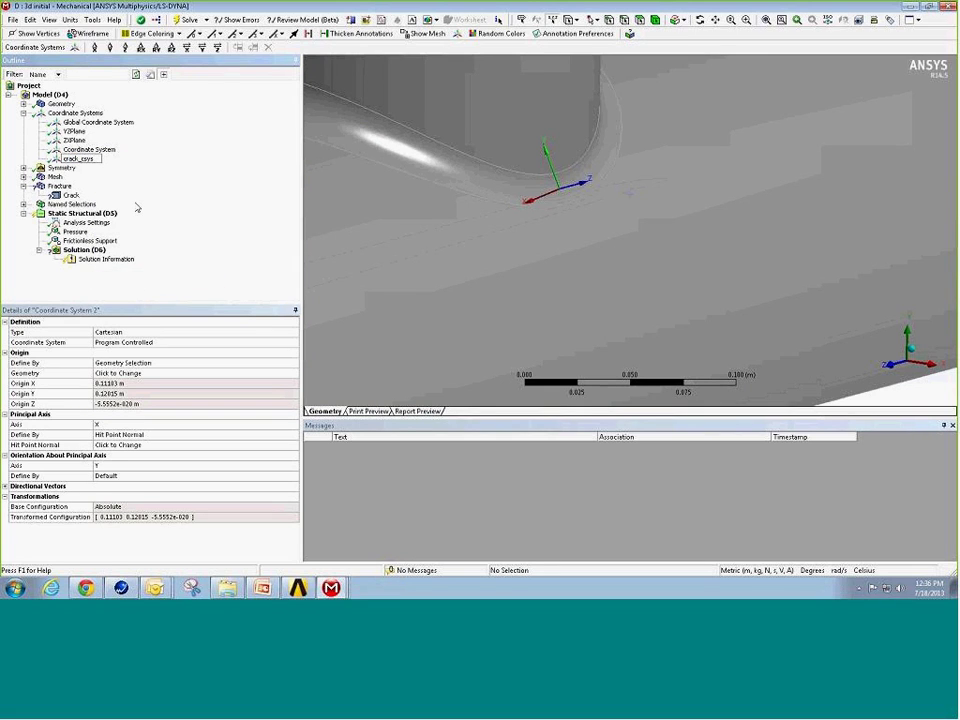
{"action": "key", "text": "Return"}
- Assign crack_csys as the crack's coordinate system
{"action": "left_click", "coordinate": [72, 196]}
{"action": "left_click", "coordinate": [260, 376]}
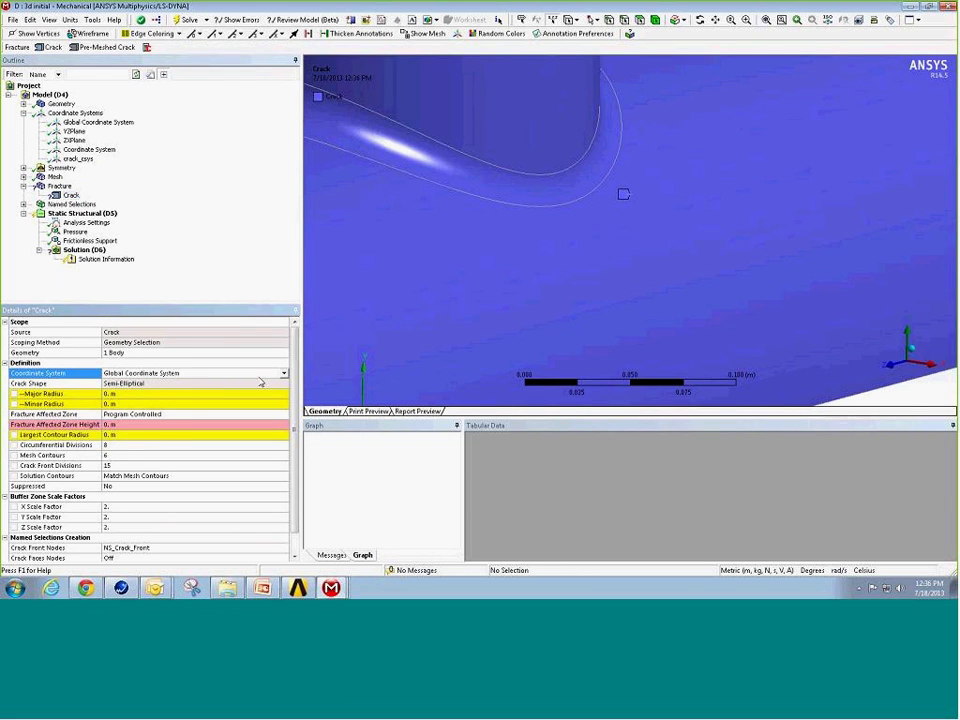
{"action": "left_click", "coordinate": [260, 376]}
{"action": "left_click", "coordinate": [141, 411]}
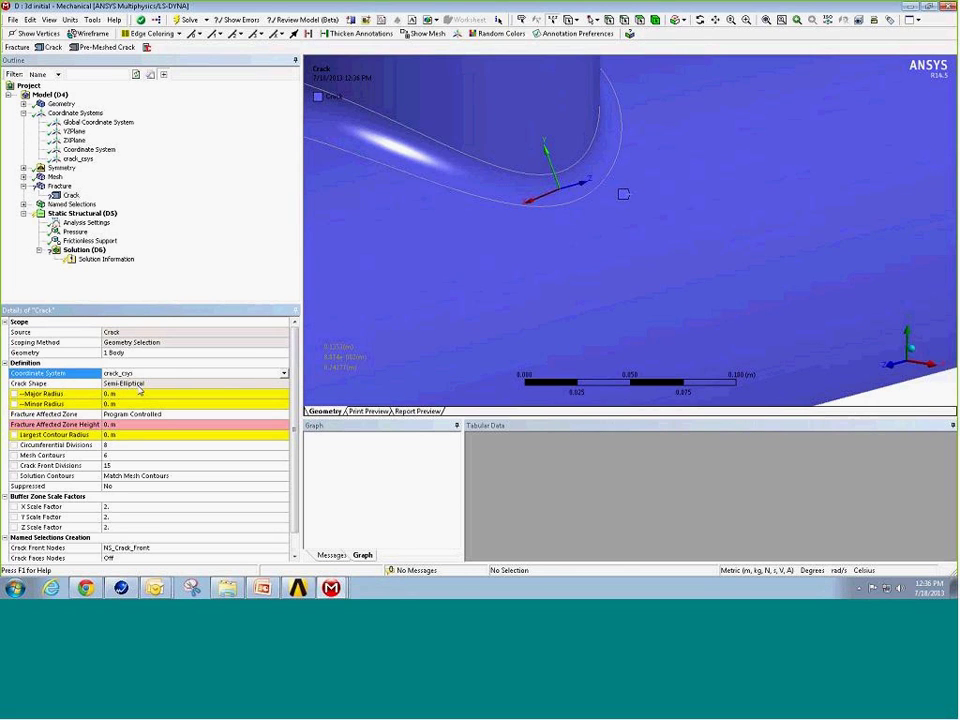
- Set the semi-elliptical crack's major radius to 0.0184 m and its minor radius to 0.0095 m
{"action": "left_click", "coordinate": [141, 393]}
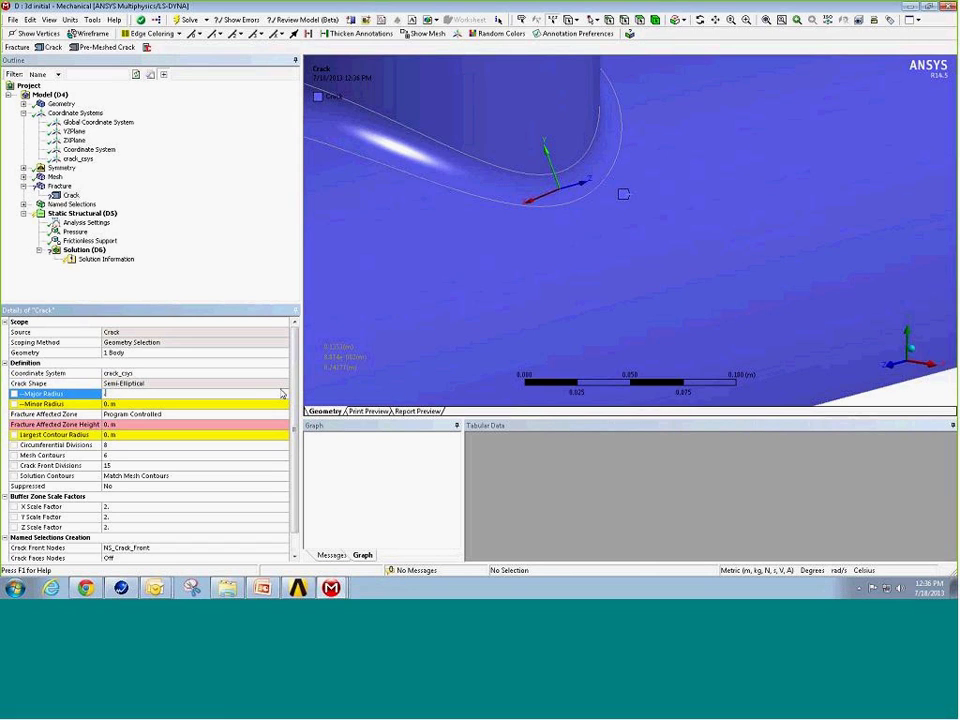
{"action": "type", "text": ".0184"}
{"action": "left_click", "coordinate": [251, 402]}
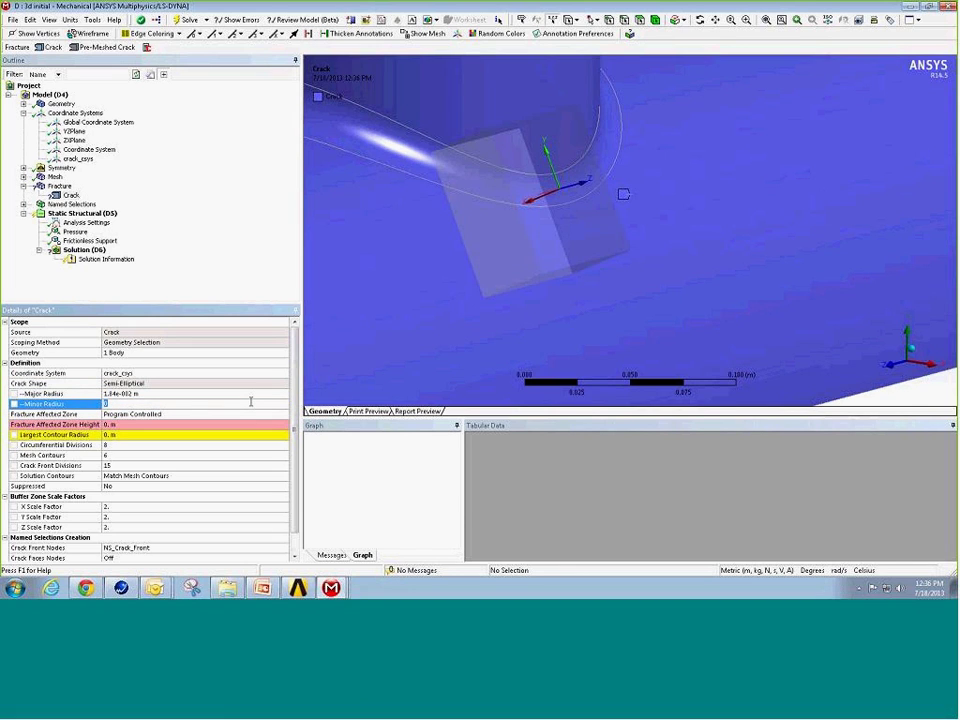
{"action": "type", "text": ".08"}
{"action": "key", "text": "Return"}
- Inspect the crack's preview at the fillet and set its largest contour radius to 0.002 m
{"action": "middle_click_drag", "start_coordinate": [516, 242], "coordinate": [540, 80]}
{"action": "right_click_drag", "start_coordinate": [437, 62], "coordinate": [645, 150]}
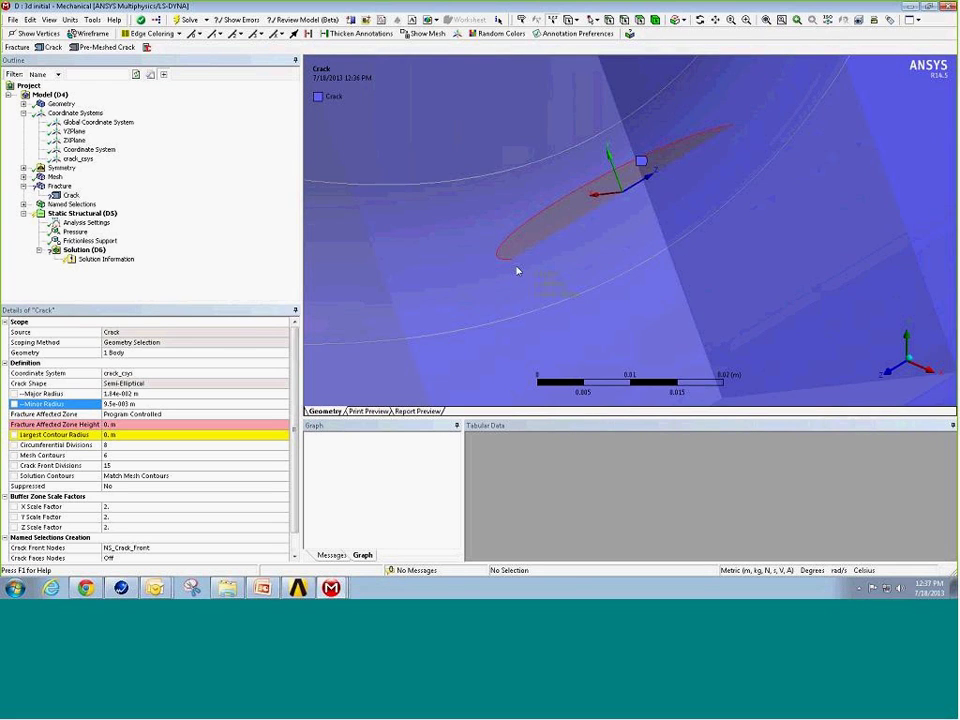
{"action": "middle_click_drag", "start_coordinate": [666, 251], "coordinate": [665, 330]}
{"action": "middle_click_drag", "start_coordinate": [592, 387], "coordinate": [492, 263]}
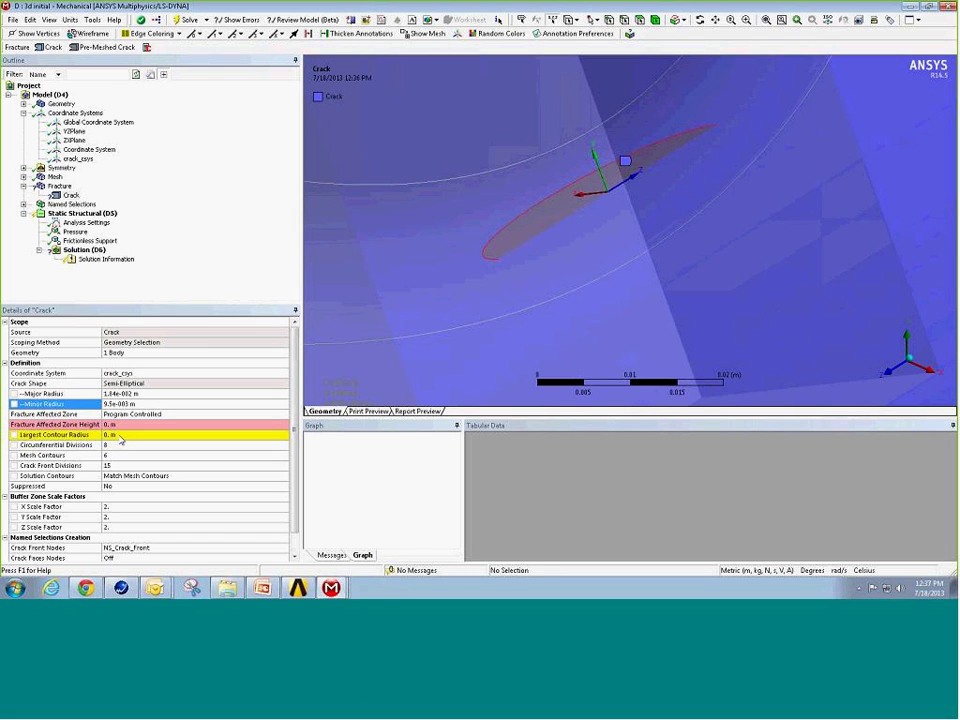
{"action": "left_click", "coordinate": [120, 437]}
{"action": "type", "text": ".002"}
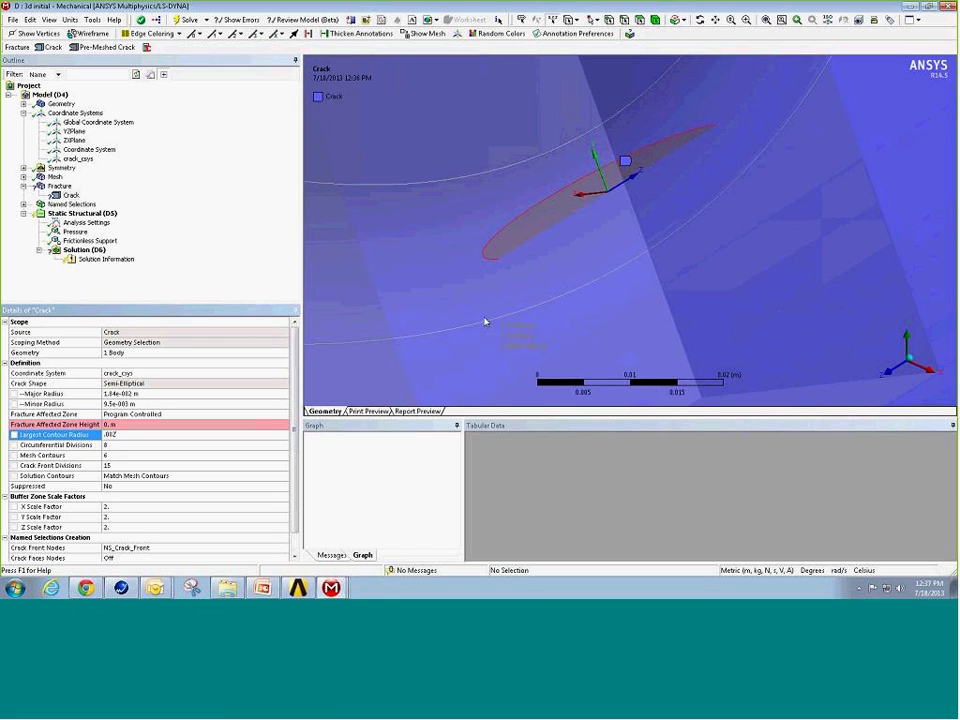
- Set the crack's circumferential divisions to 16 and its crack front divisions to 35
{"action": "key", "text": "Return"}
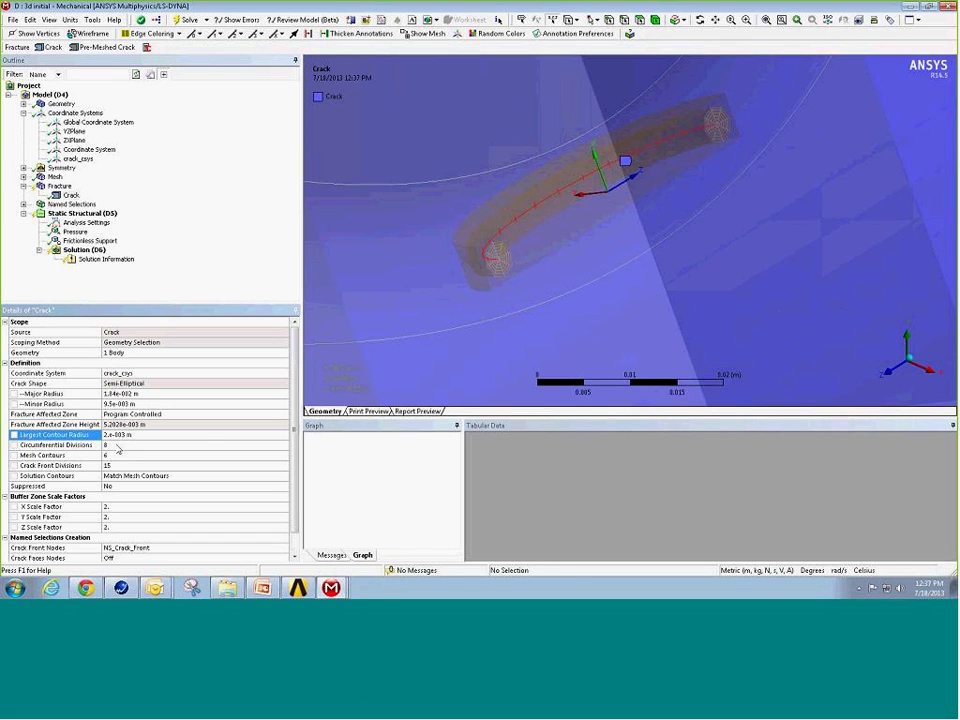
{"action": "left_click", "coordinate": [117, 444]}
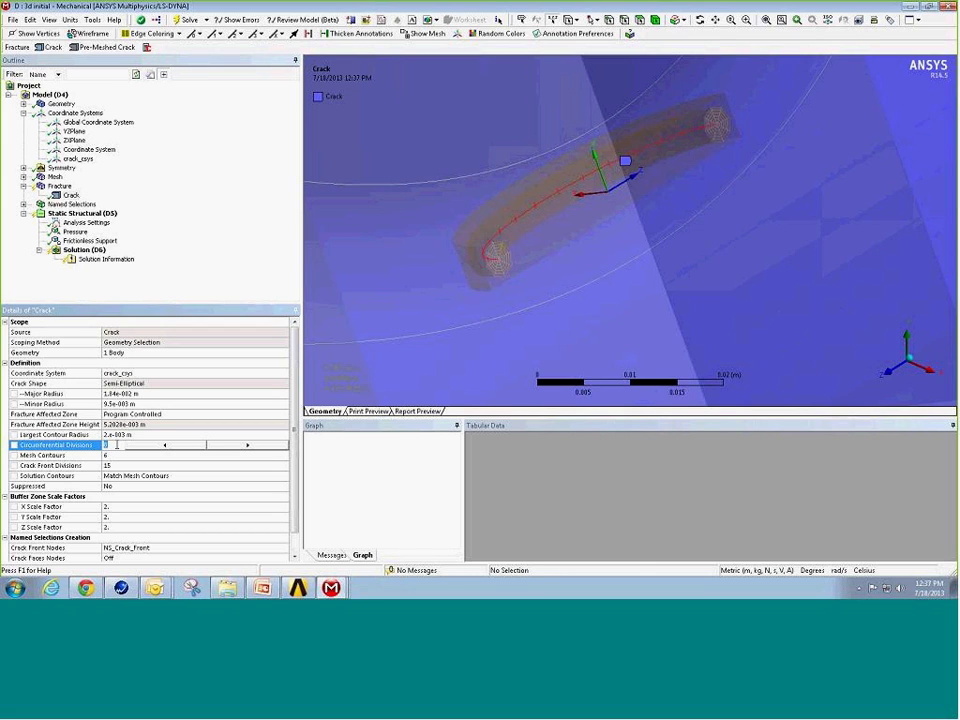
{"action": "type", "text": "16"}
{"action": "left_click", "coordinate": [112, 467]}
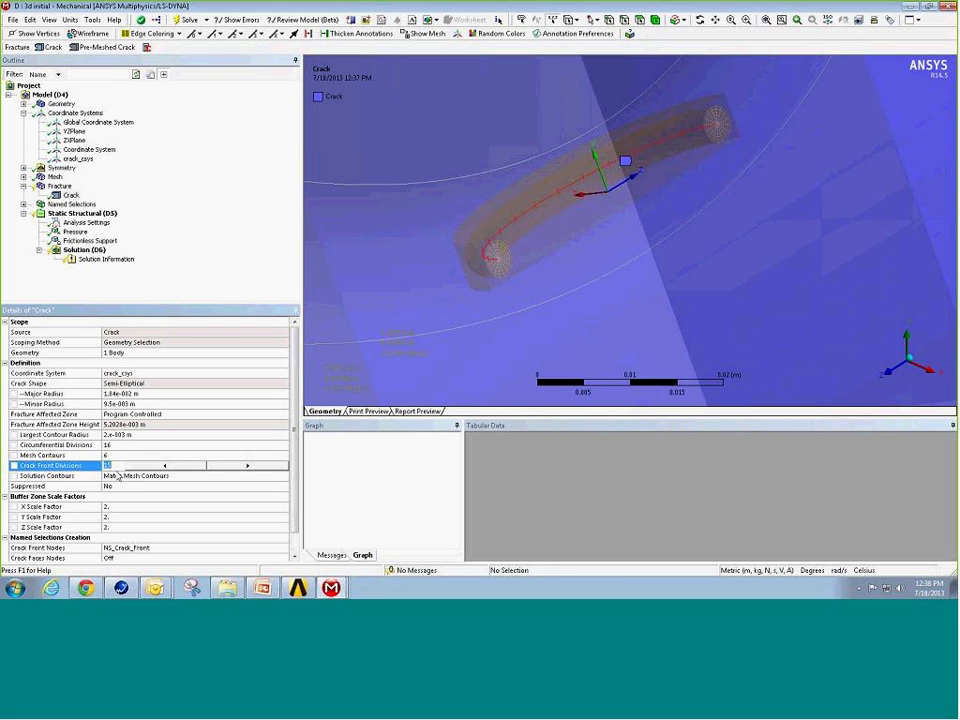
{"action": "key", "text": "Return"}
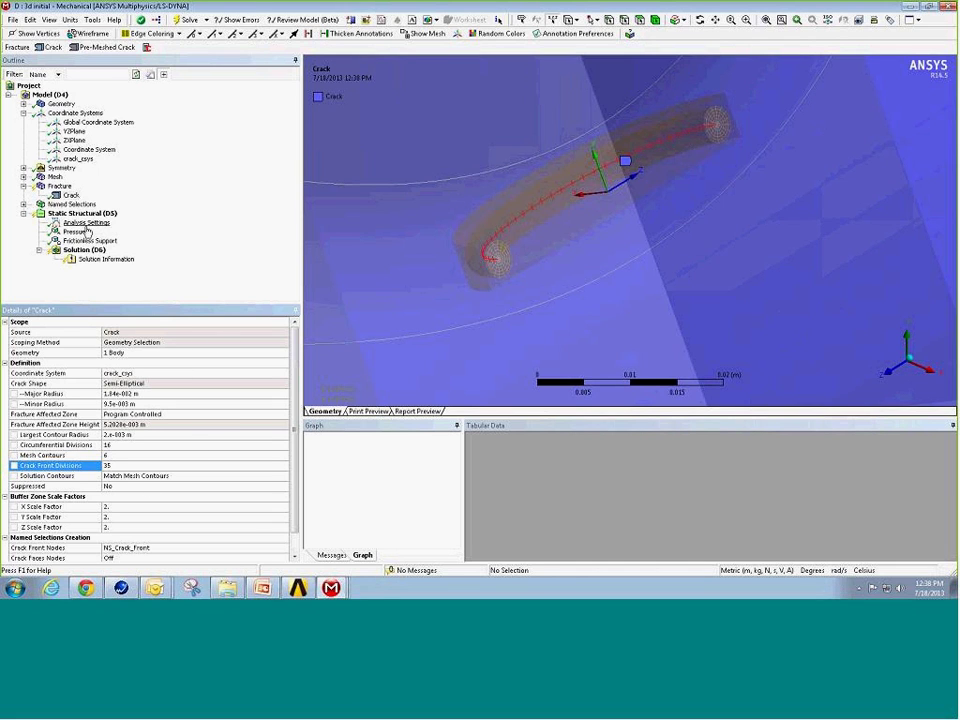
- Generate all crack meshes and inspect the refined mesh around the crack at the pipe junction's fillet
{"action": "right_click", "coordinate": [58, 187]}
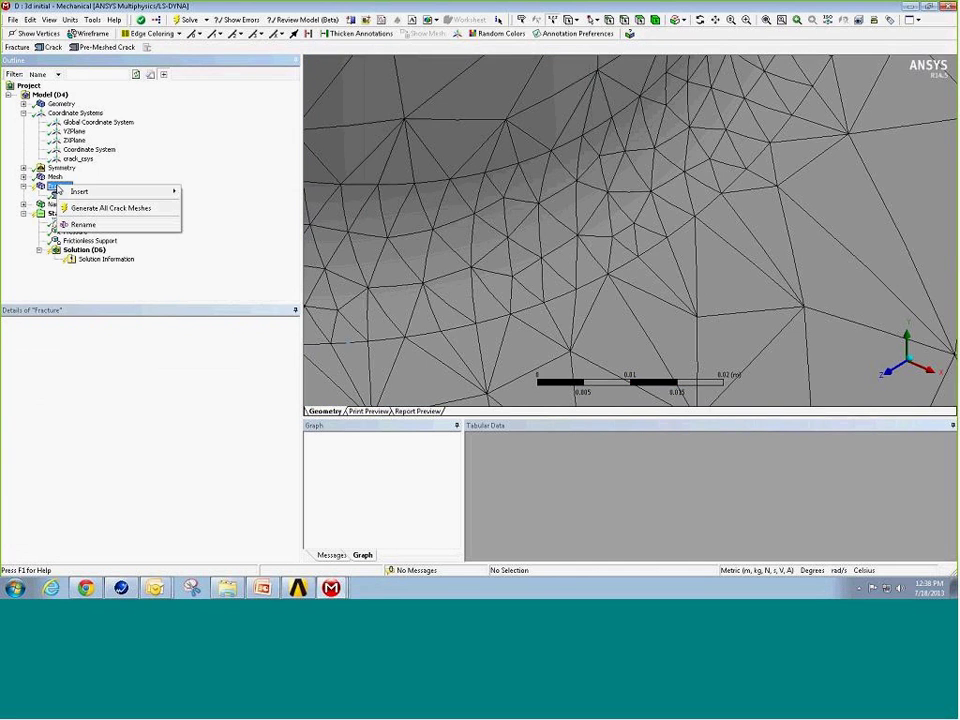
{"action": "left_click", "coordinate": [98, 209]}
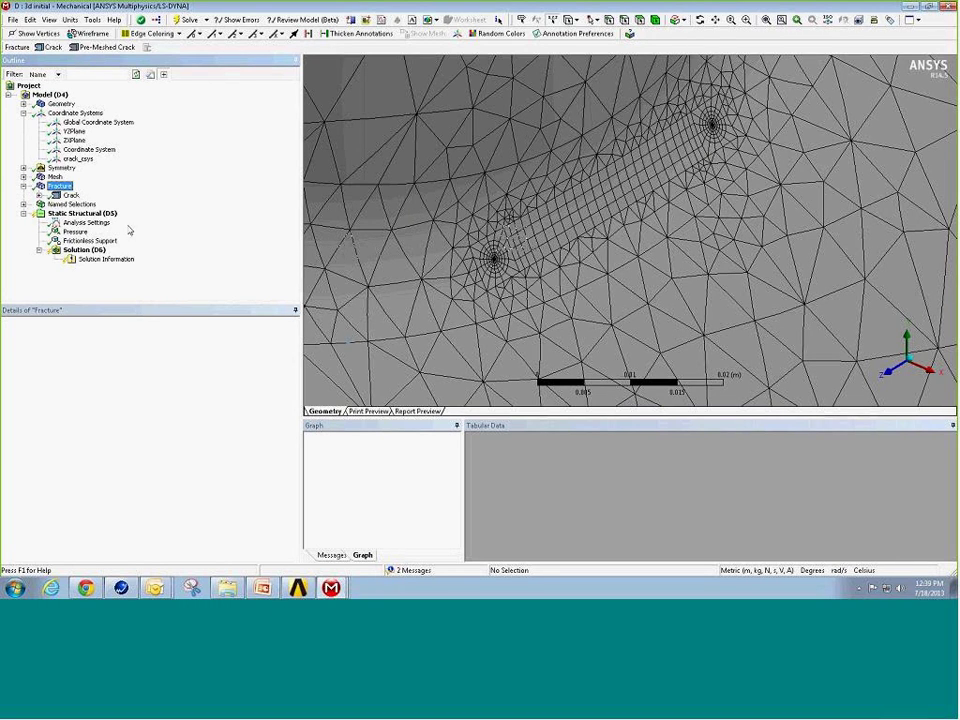
{"action": "right_click", "coordinate": [751, 193]}
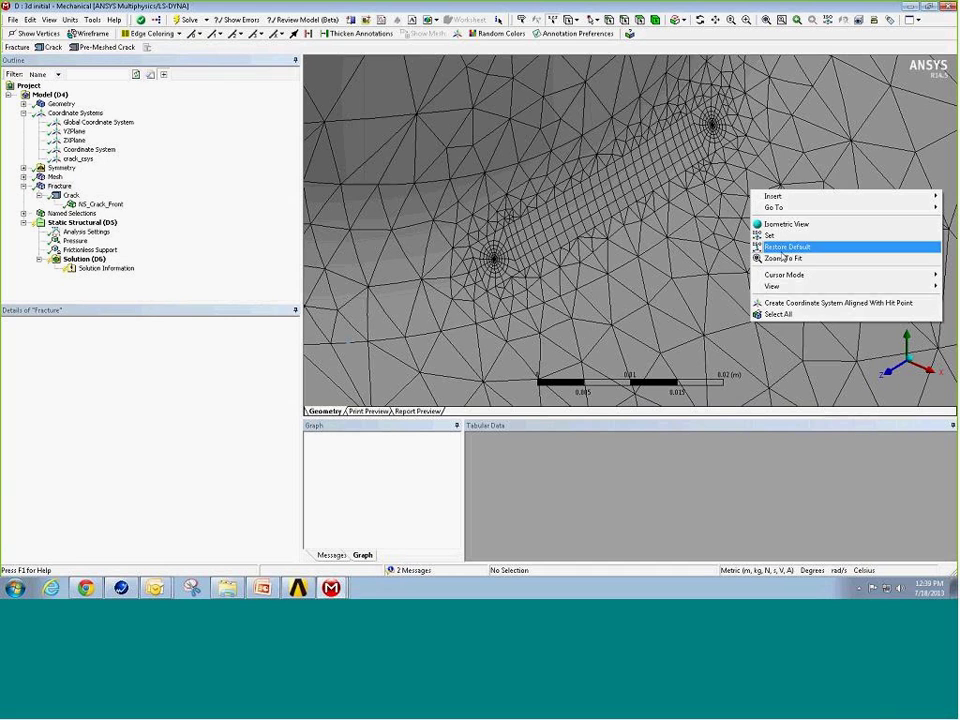
{"action": "left_click", "coordinate": [772, 259]}
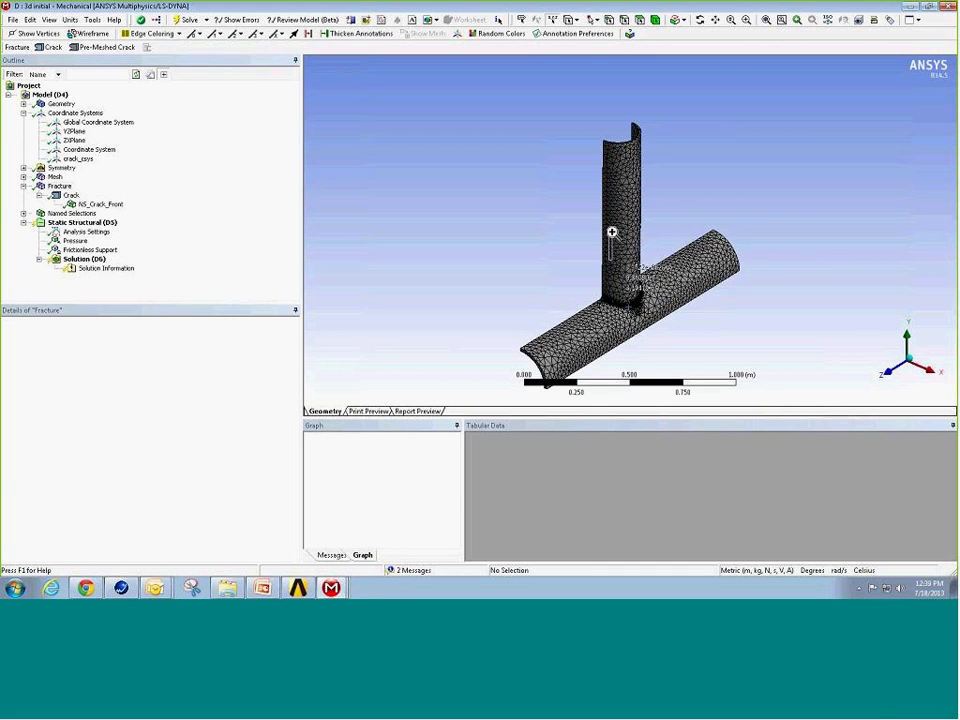
{"action": "left_click_drag", "start_coordinate": [609, 263], "coordinate": [673, 337]}
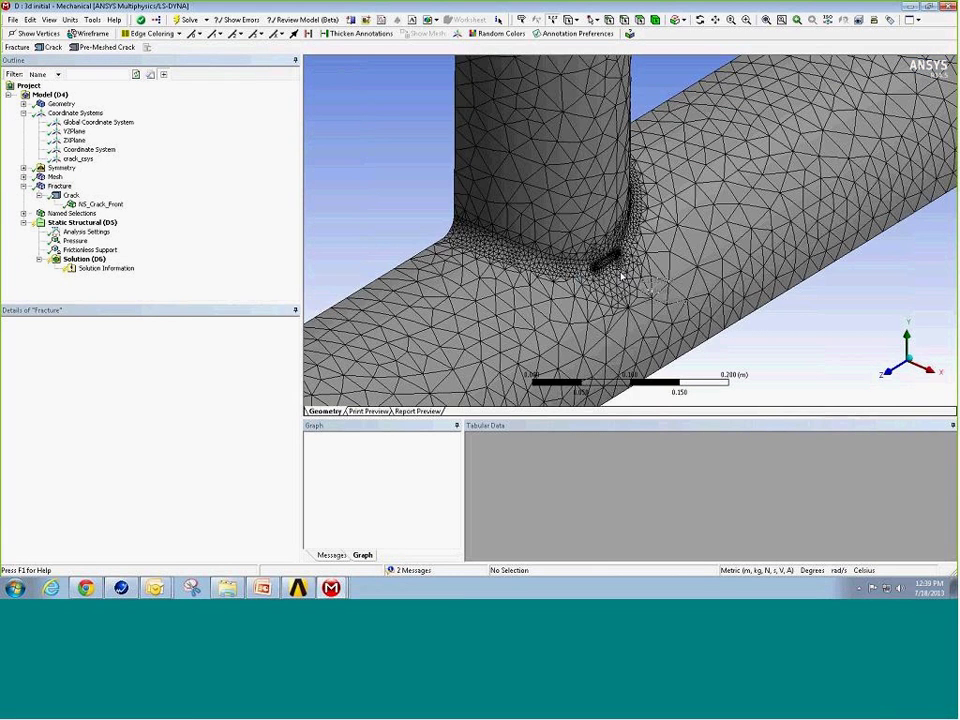
{"action": "left_click_drag", "start_coordinate": [573, 245], "coordinate": [650, 306]}
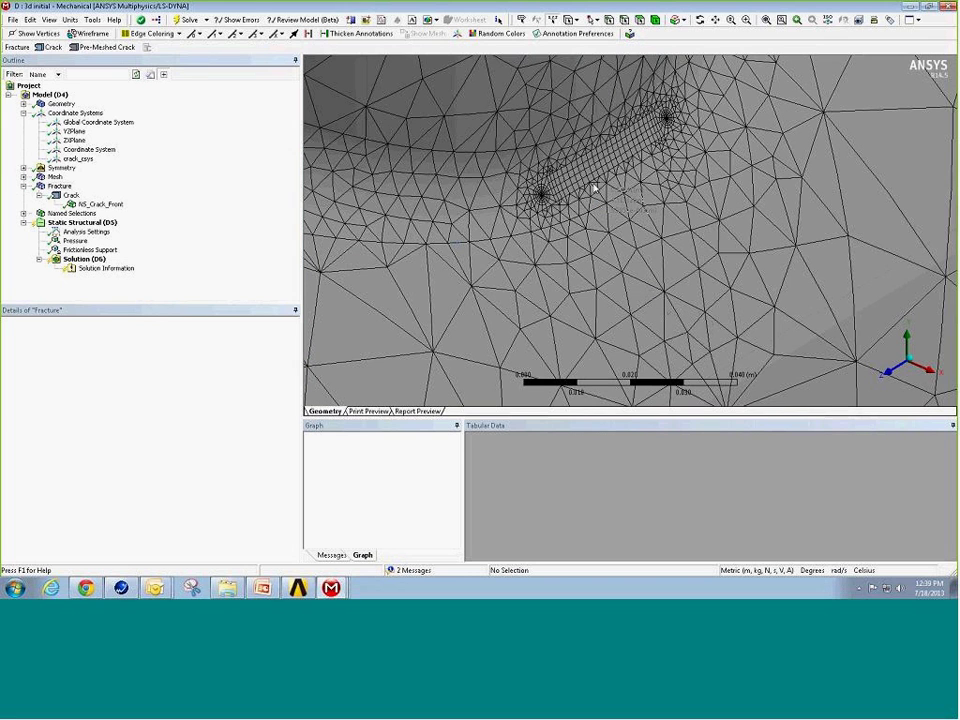
{"action": "right_click", "coordinate": [225, 256]}
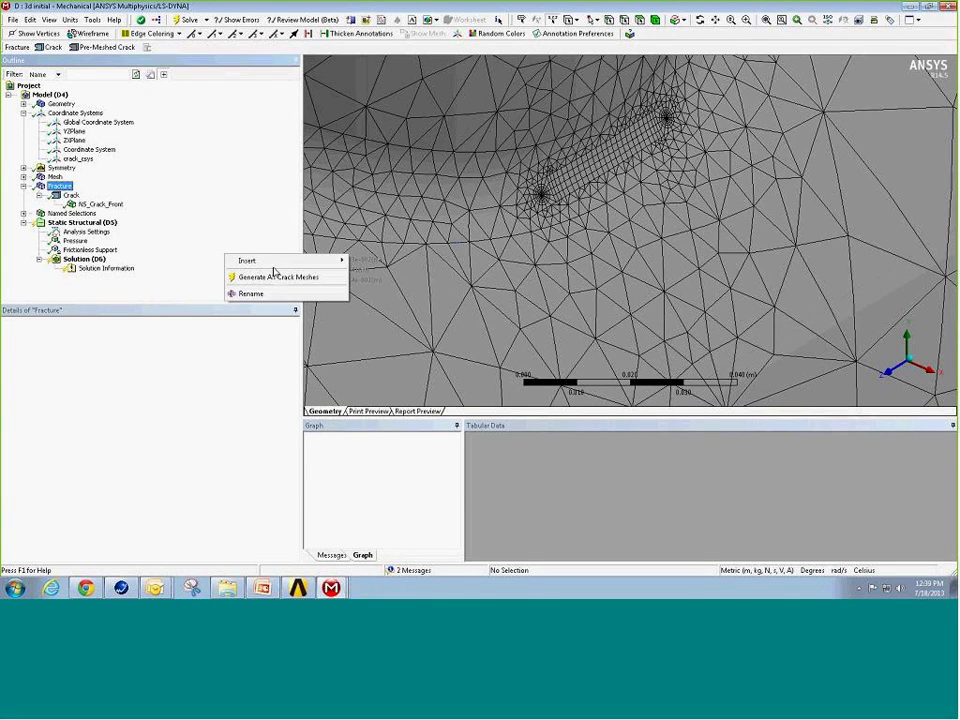
{"action": "right_click", "coordinate": [484, 300]}
{"action": "left_click", "coordinate": [534, 369]}
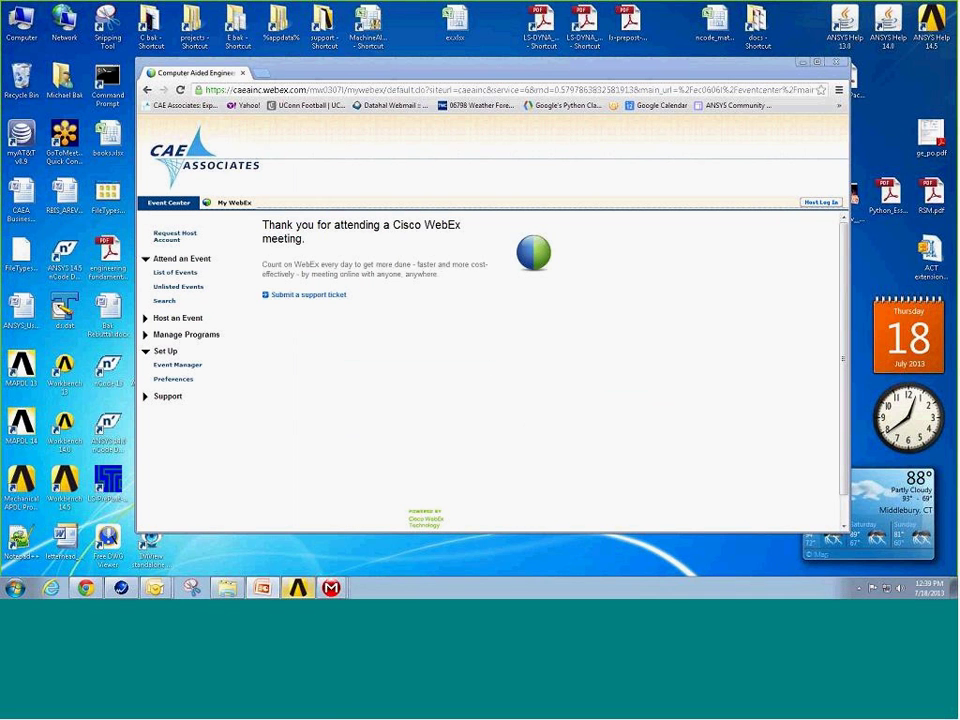
- Switch to the solved 3d full model's Mechanical window and maximize it
{"action": "right_click", "coordinate": [297, 588]}
{"action": "left_click", "coordinate": [325, 543]}
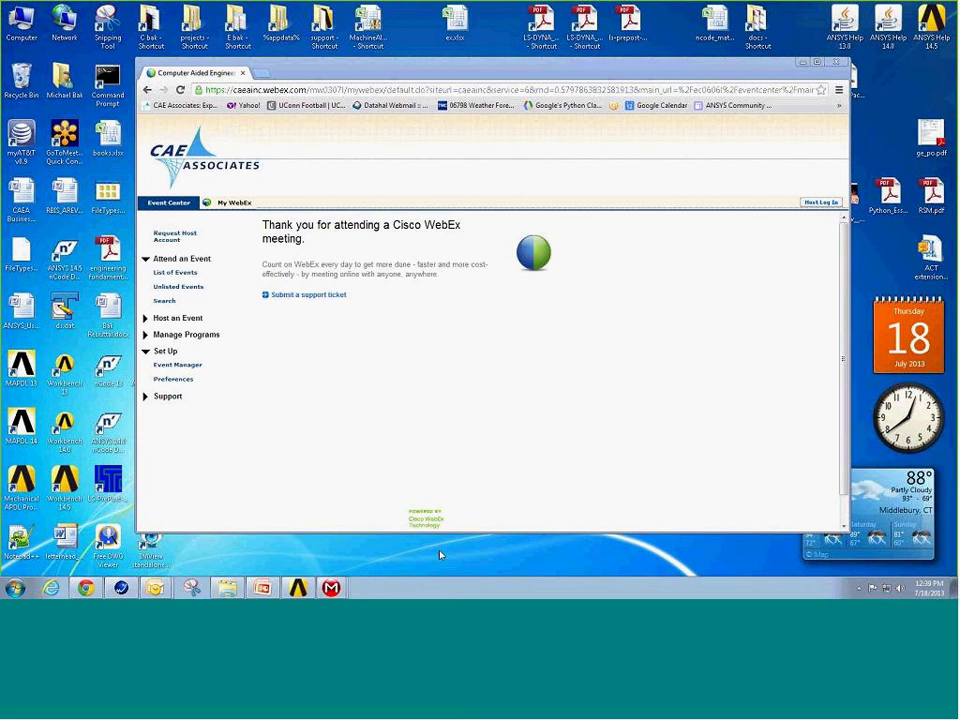
{"action": "mouse_move", "coordinate": [331, 588]}
{"action": "left_click", "coordinate": [337, 563]}
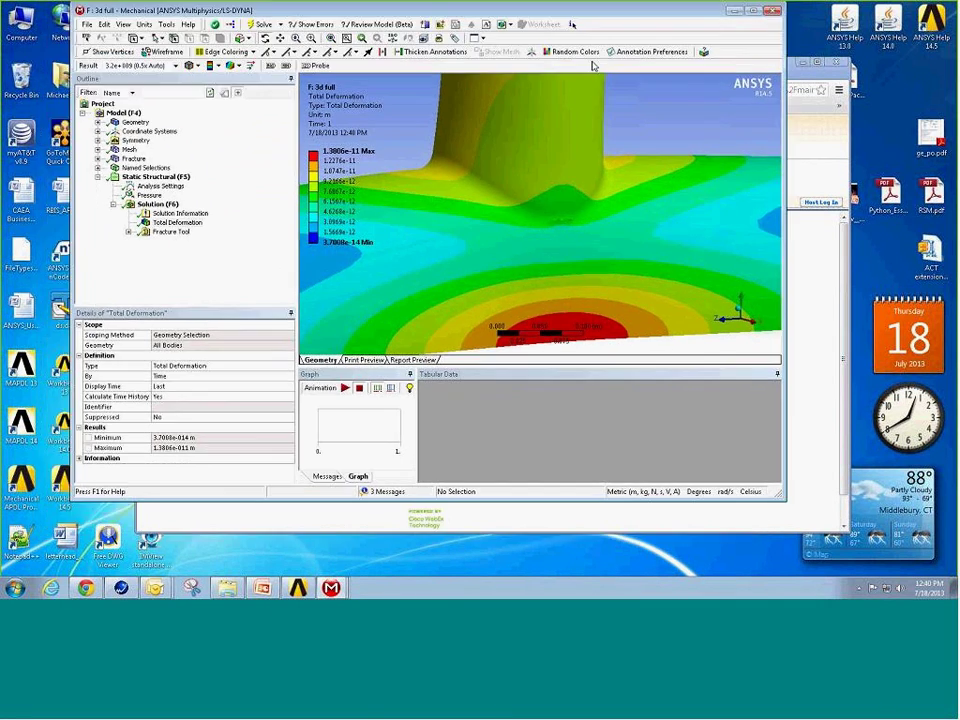
{"action": "double_click", "coordinate": [658, 8]}
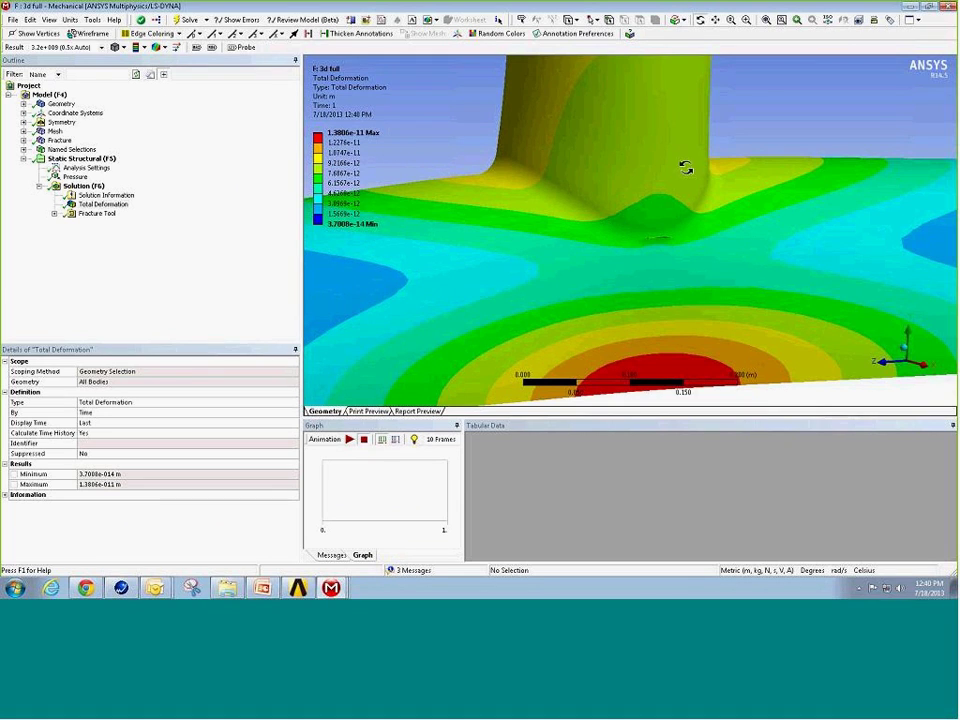
- Examine the total deformation around the crack opening at the fillet and over the whole pipe junction
{"action": "scroll", "coordinate": [685, 256], "scroll_direction": "up", "scroll_amount": 5}
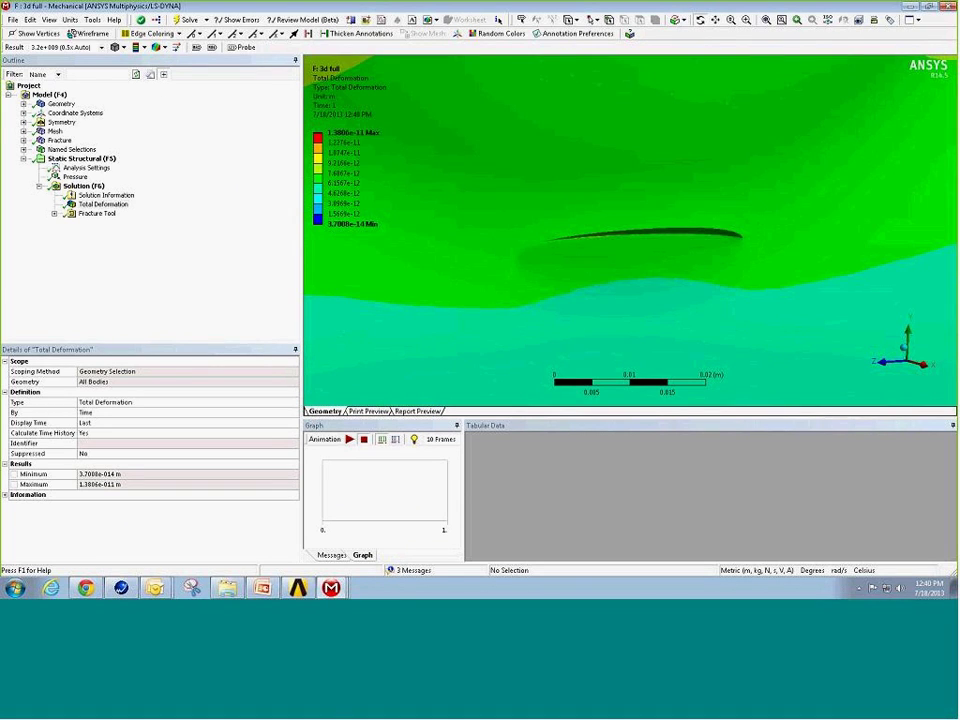
{"action": "mouse_move", "coordinate": [636, 248]}
{"action": "right_mouse_down"}
{"action": "mouse_move", "coordinate": [671, 253]}
{"action": "mouse_move", "coordinate": [636, 246]}
{"action": "right_mouse_up"}
{"action": "right_click", "coordinate": [636, 247]}
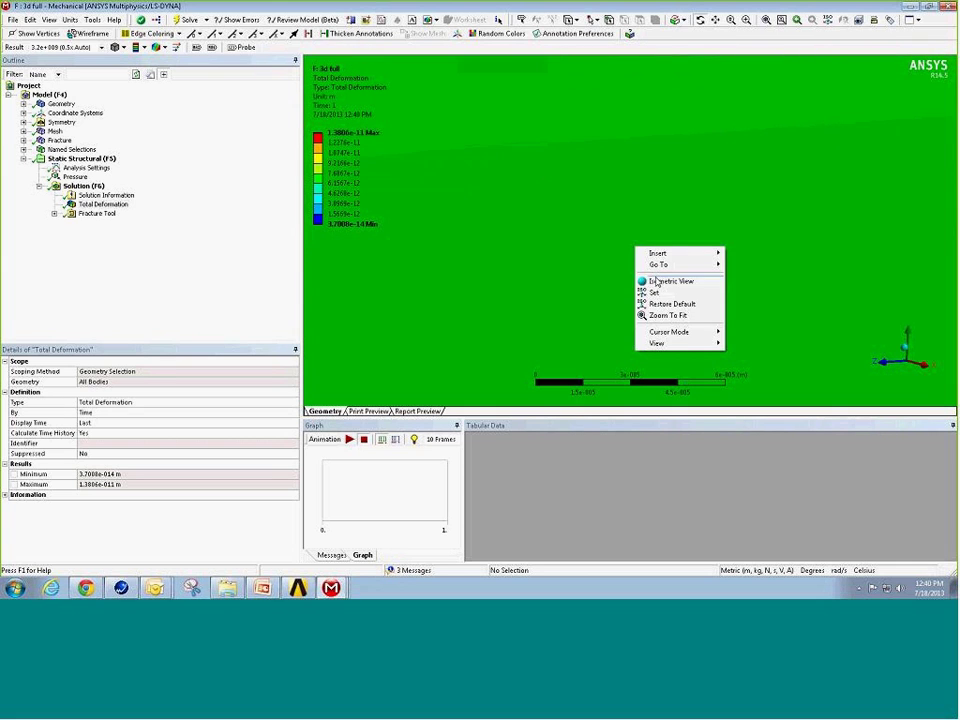
{"action": "left_click", "coordinate": [662, 316]}
{"action": "right_click_drag", "start_coordinate": [618, 311], "coordinate": [660, 364]}
{"action": "right_click_drag", "start_coordinate": [633, 188], "coordinate": [591, 188]}
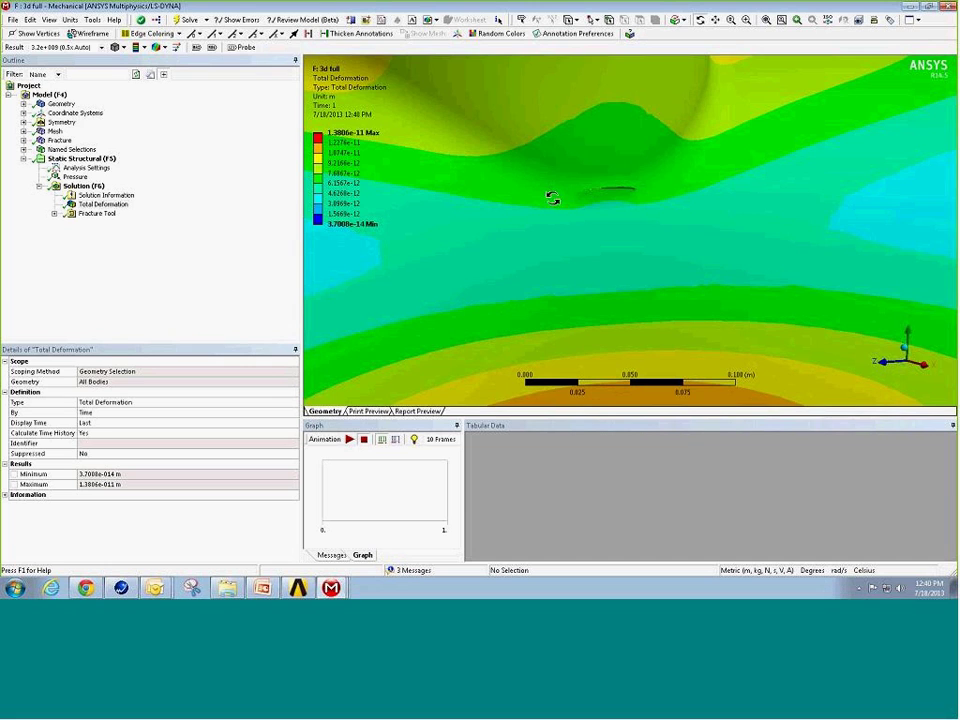
{"action": "right_click", "coordinate": [439, 228]}
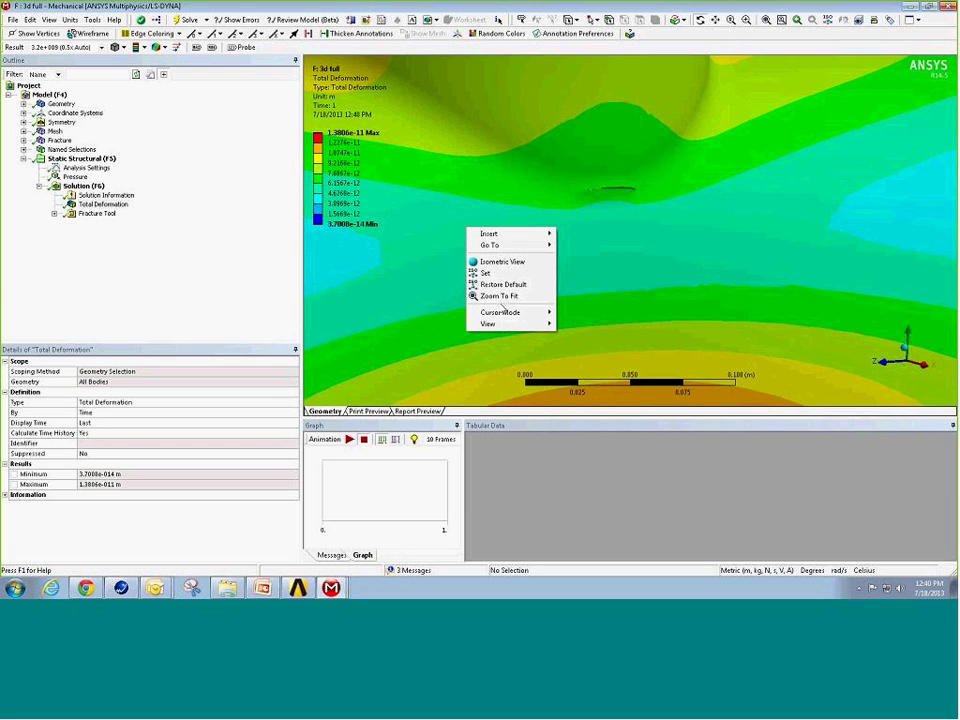
{"action": "left_click", "coordinate": [506, 294]}
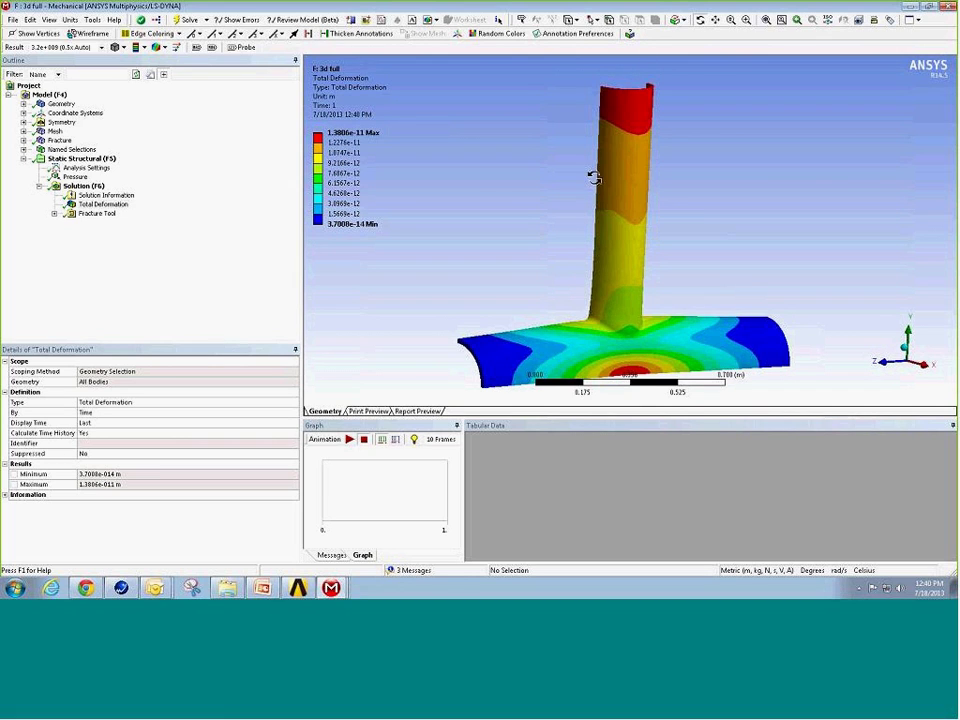
- Look through the result types that can be inserted under the Solution and its Fracture Tool
{"action": "left_click", "coordinate": [54, 213]}
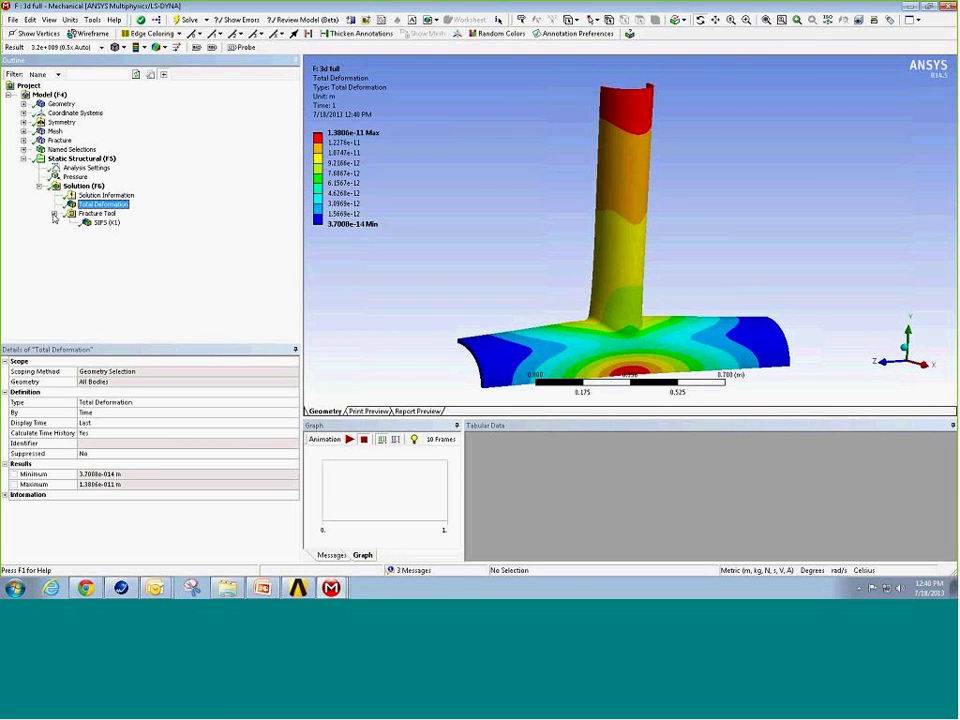
{"action": "right_click", "coordinate": [70, 187]}
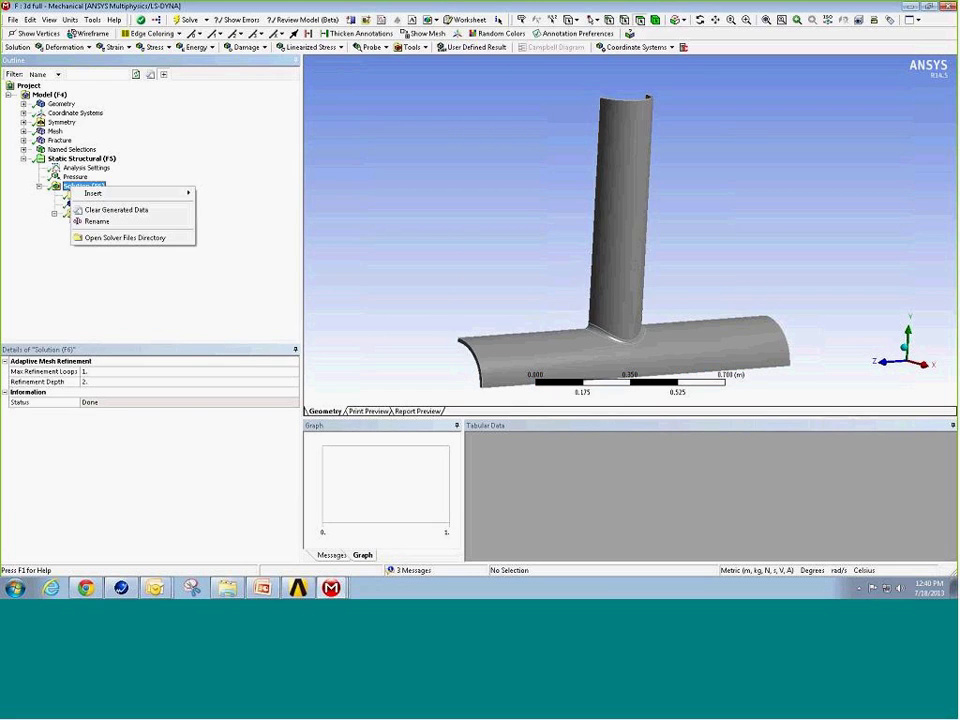
{"action": "mouse_move", "coordinate": [92, 195]}
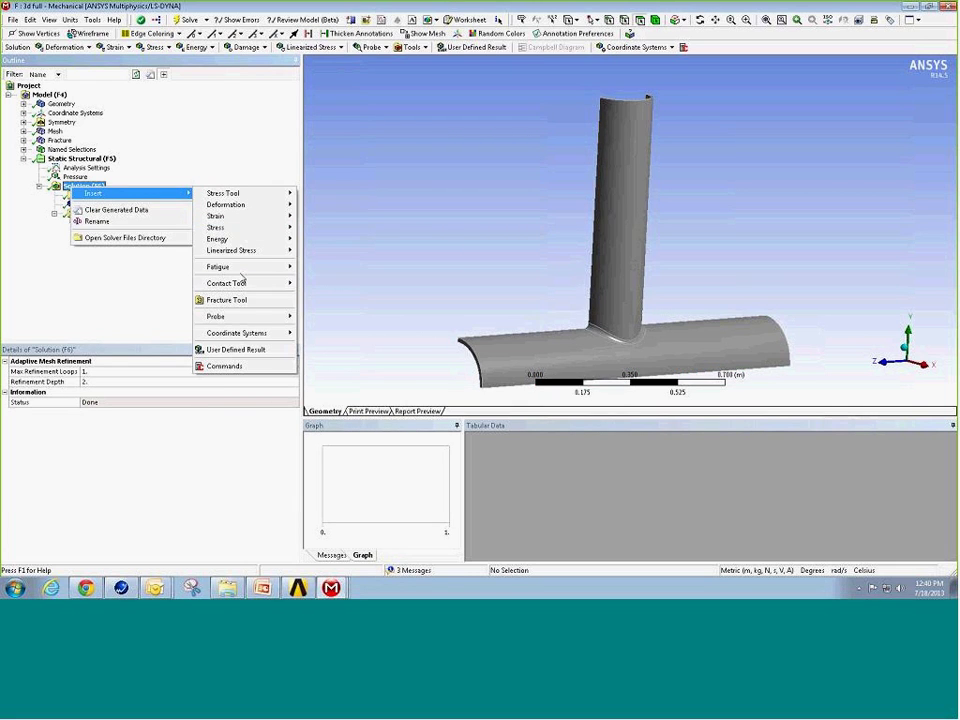
{"action": "left_click", "coordinate": [246, 300]}
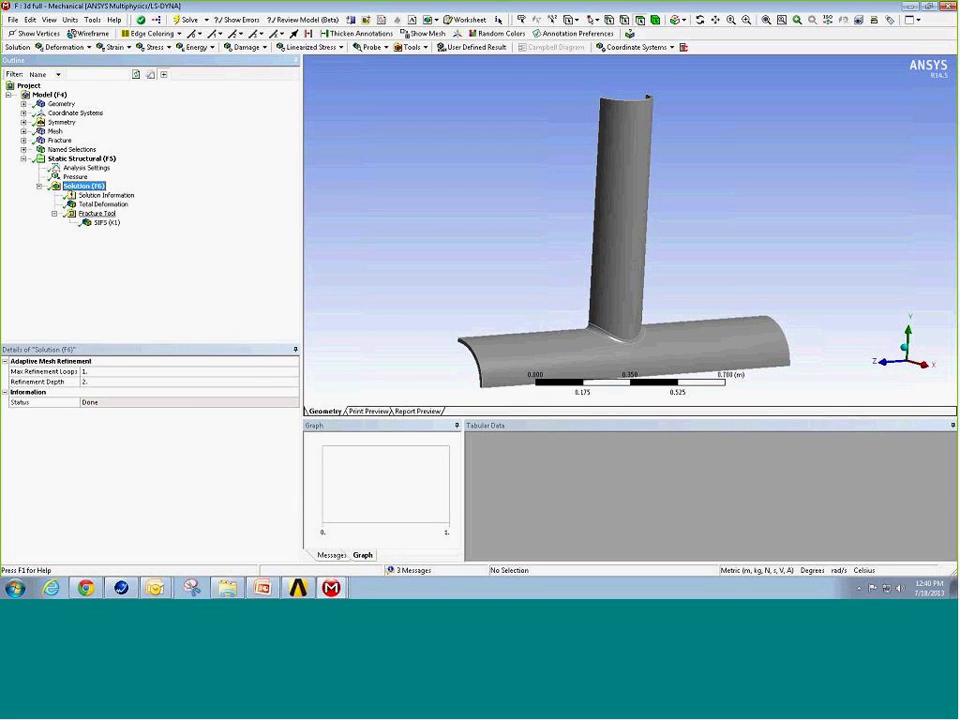
{"action": "right_click", "coordinate": [108, 214]}
{"action": "mouse_move", "coordinate": [150, 218]}
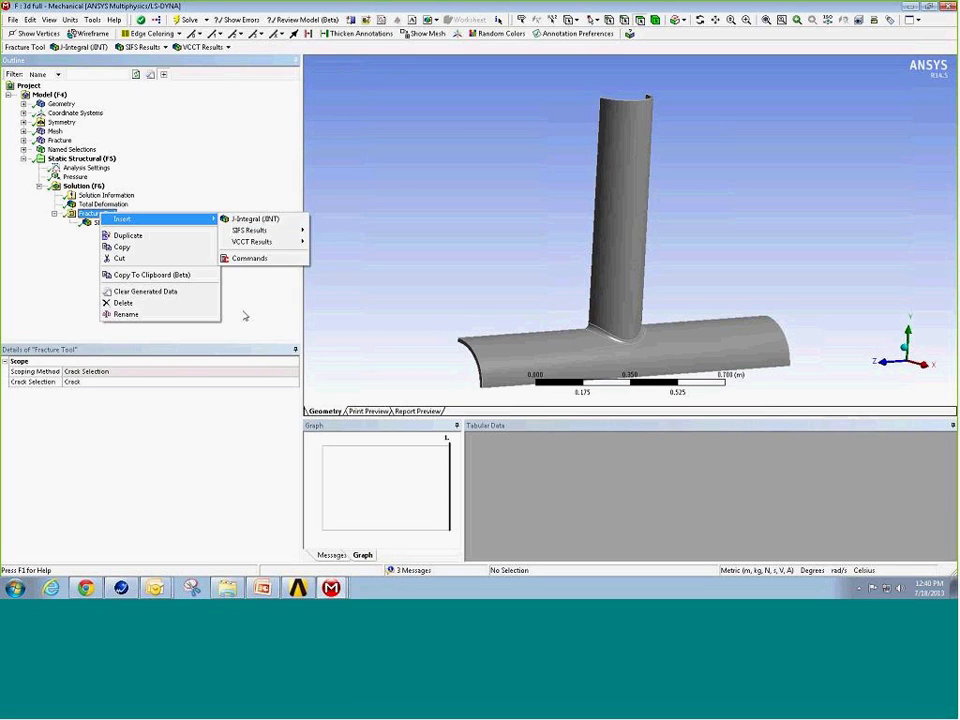
{"action": "left_click", "coordinate": [255, 231]}
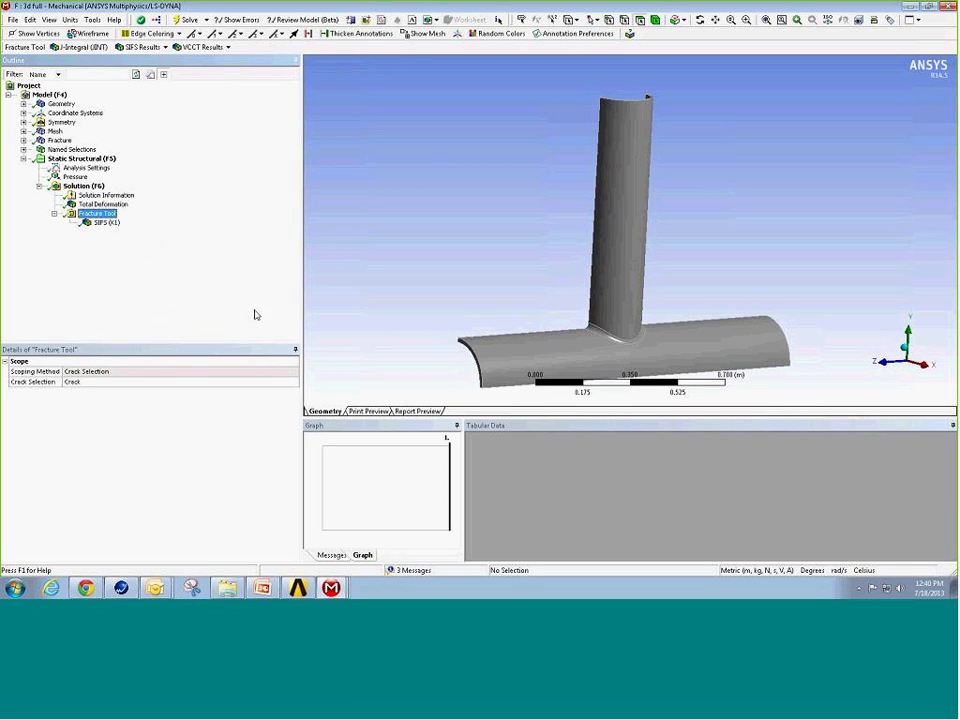
- Display the SIFS (K1) result and examine its contour along the crack front up close
{"action": "left_click", "coordinate": [108, 222]}
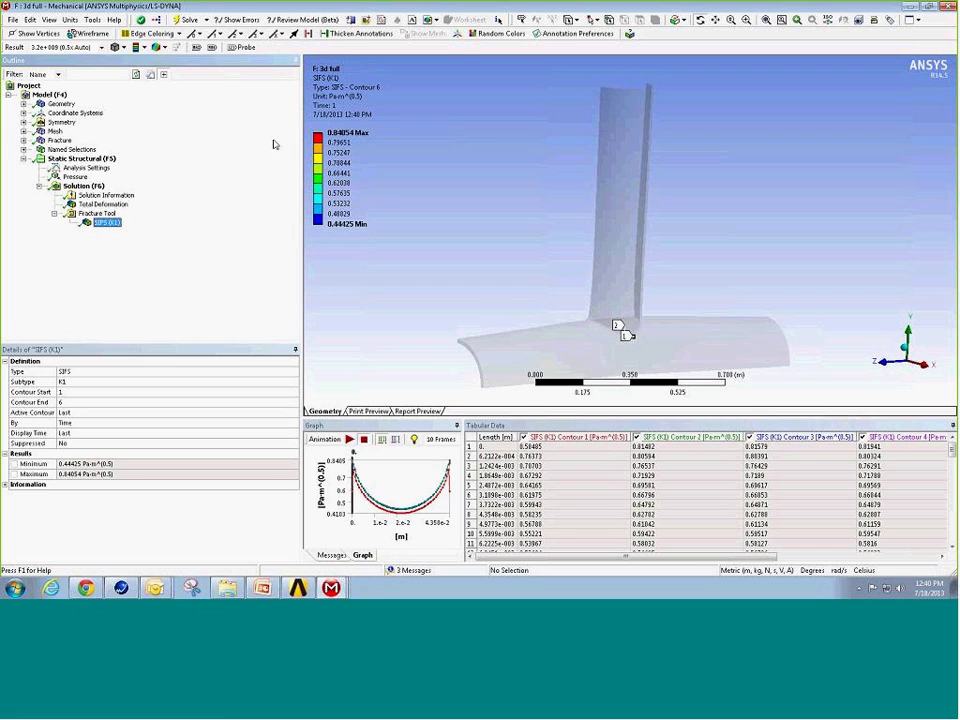
{"action": "right_click_drag", "start_coordinate": [608, 322], "coordinate": [646, 343]}
{"action": "left_click_drag", "start_coordinate": [632, 317], "coordinate": [591, 241]}
{"action": "right_click_drag", "start_coordinate": [501, 118], "coordinate": [725, 231]}
{"action": "left_click_drag", "start_coordinate": [644, 259], "coordinate": [617, 279]}
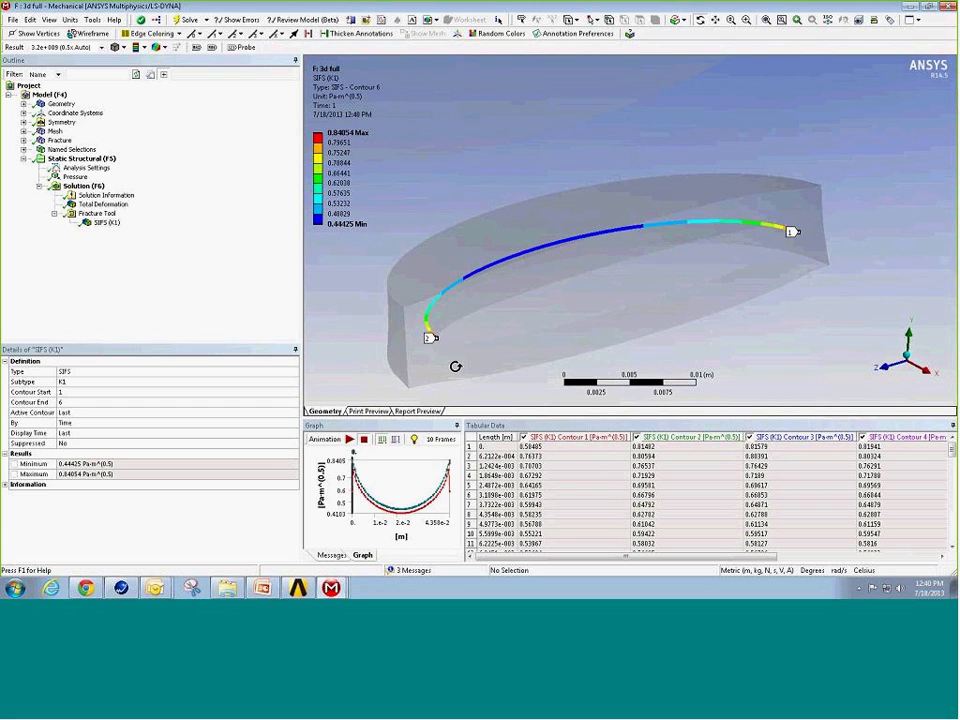
- Compare the K1 curves and tabulated values of contours 1 to 6 along the crack front, and minimize the 3d full window
{"action": "left_click_drag", "start_coordinate": [627, 417], "coordinate": [627, 228]}
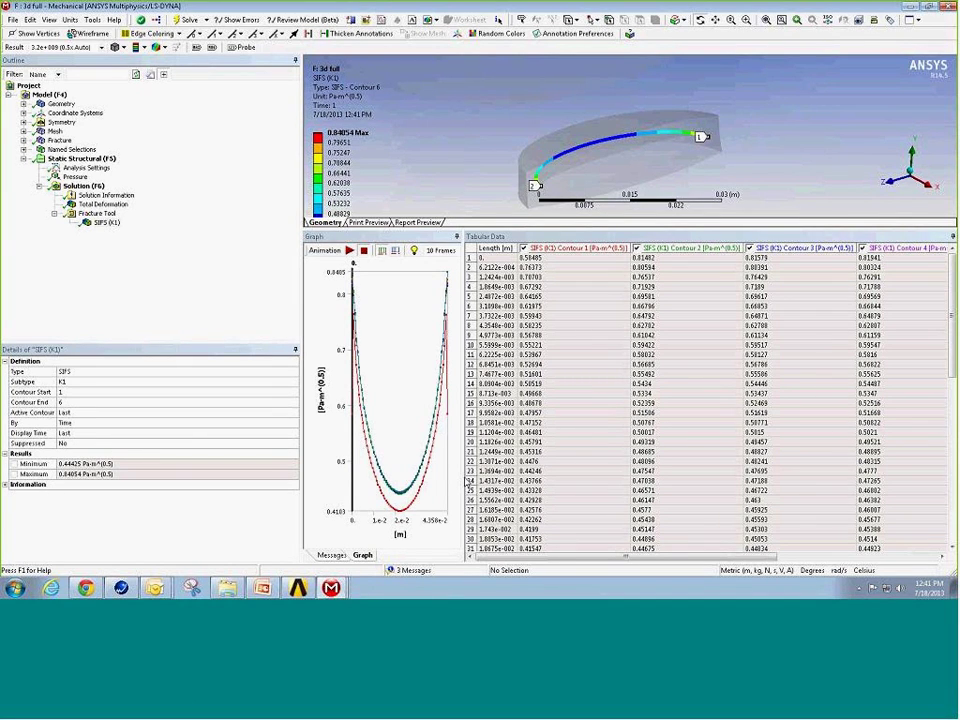
{"action": "left_click_drag", "start_coordinate": [463, 483], "coordinate": [762, 483]}
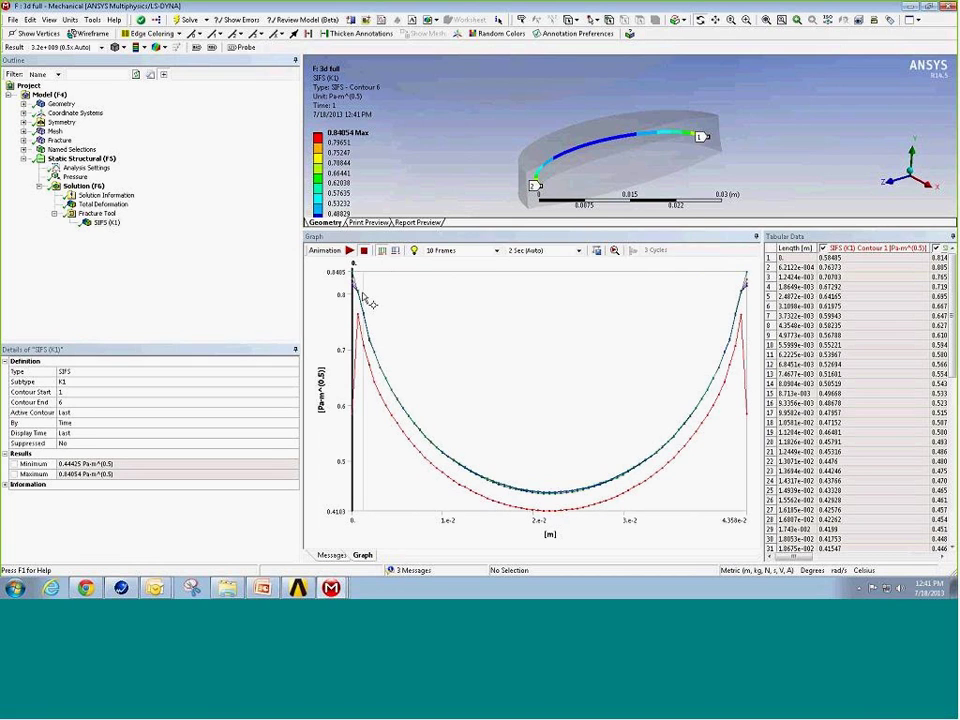
{"action": "left_click_drag", "start_coordinate": [763, 326], "coordinate": [405, 343]}
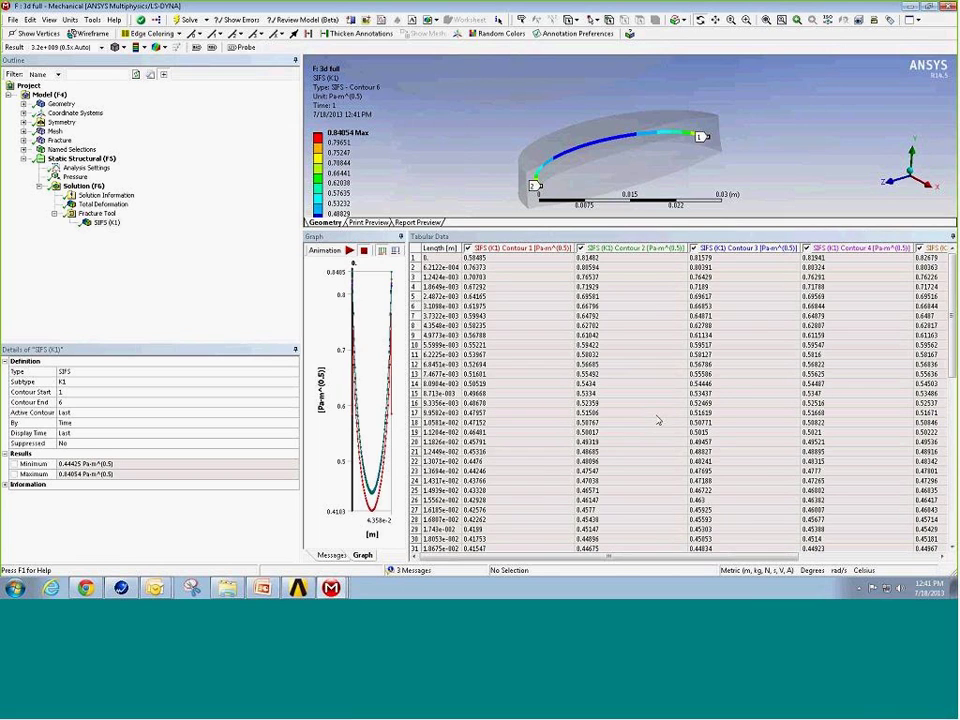
{"action": "left_click_drag", "start_coordinate": [665, 557], "coordinate": [823, 562]}
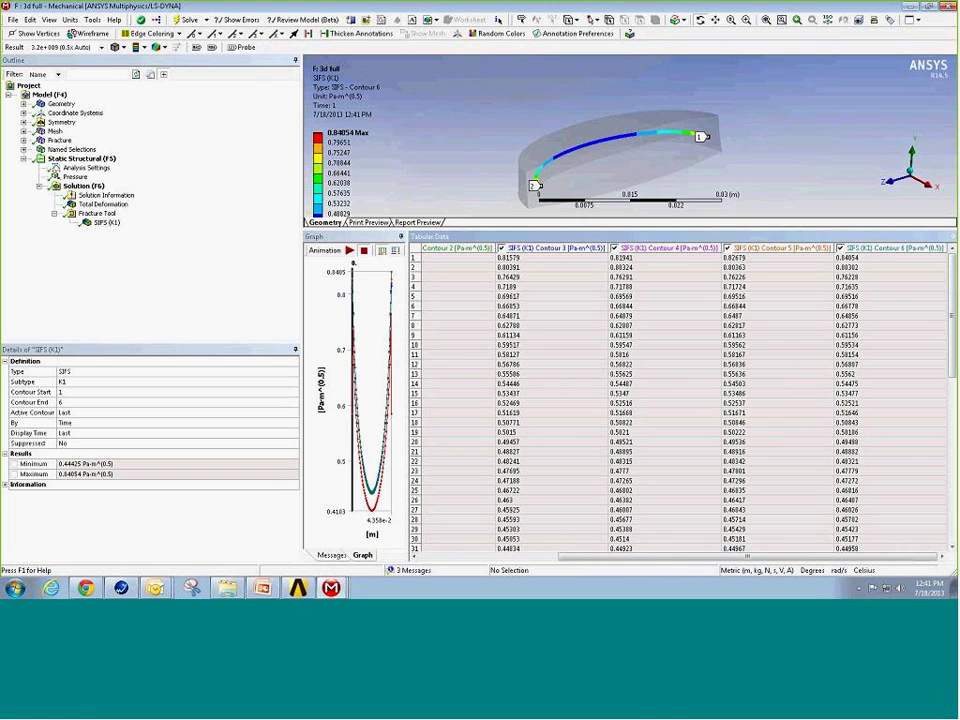
{"action": "left_click_drag", "start_coordinate": [950, 285], "coordinate": [949, 482]}
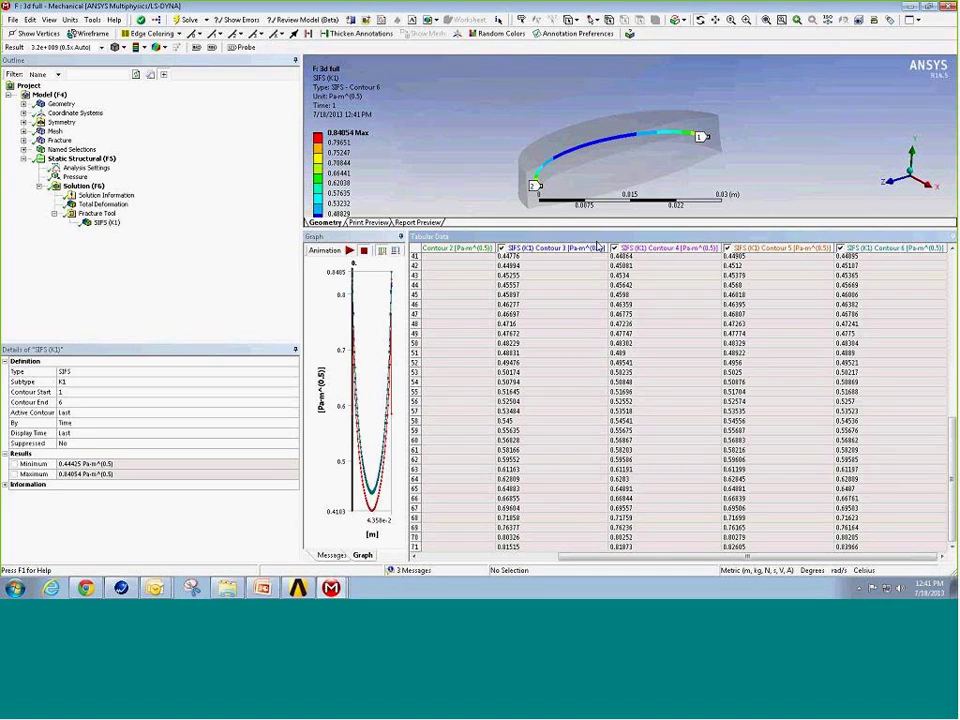
{"action": "left_click_drag", "start_coordinate": [600, 230], "coordinate": [601, 402]}
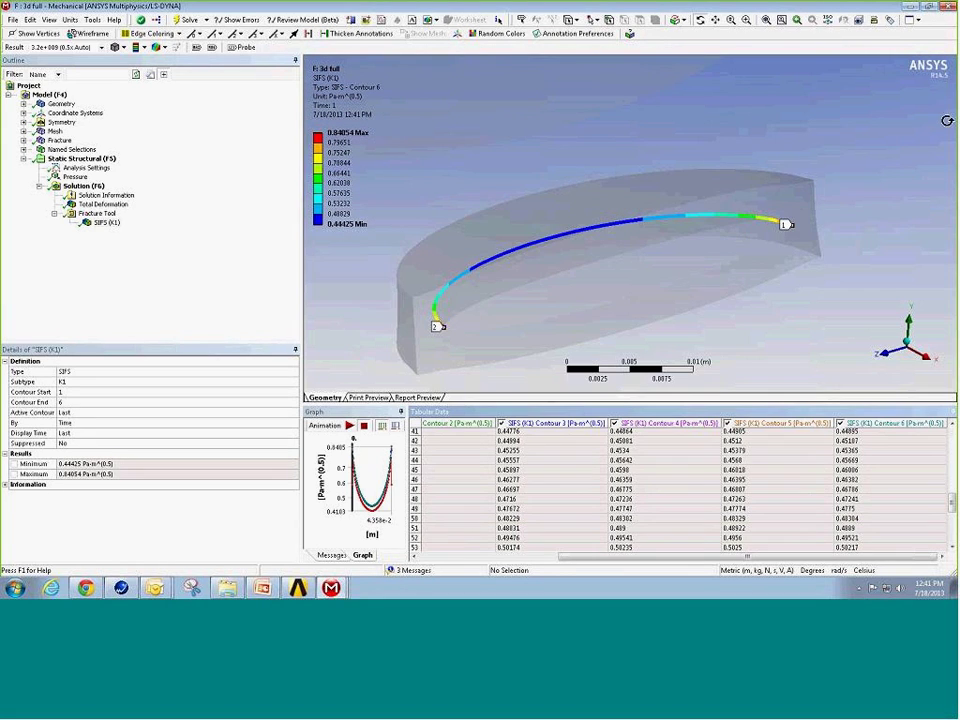
{"action": "left_click", "coordinate": [908, 8]}
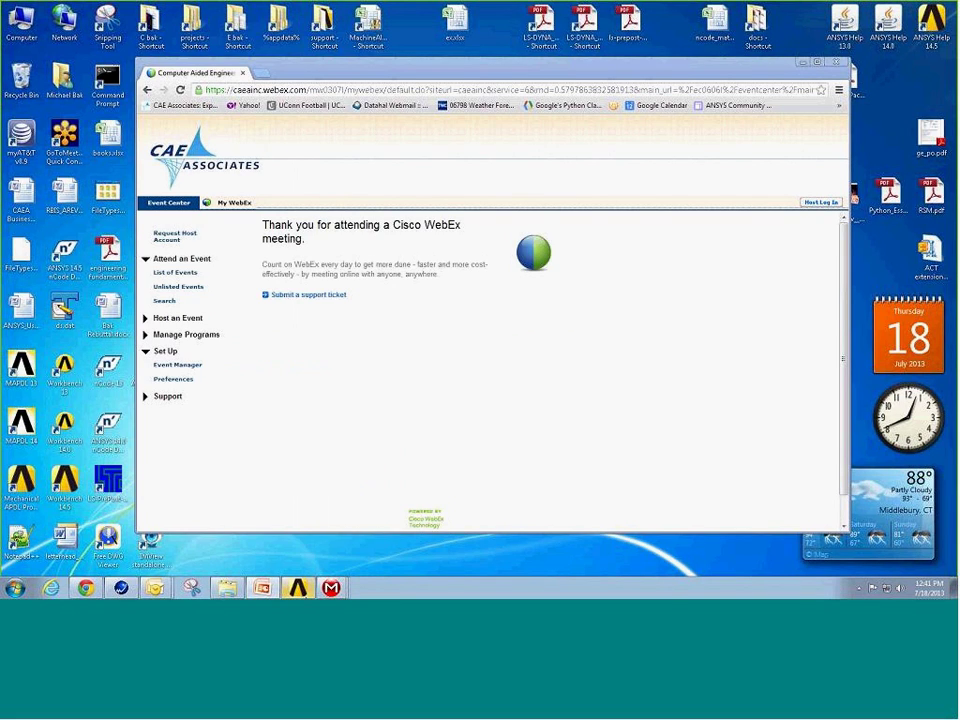